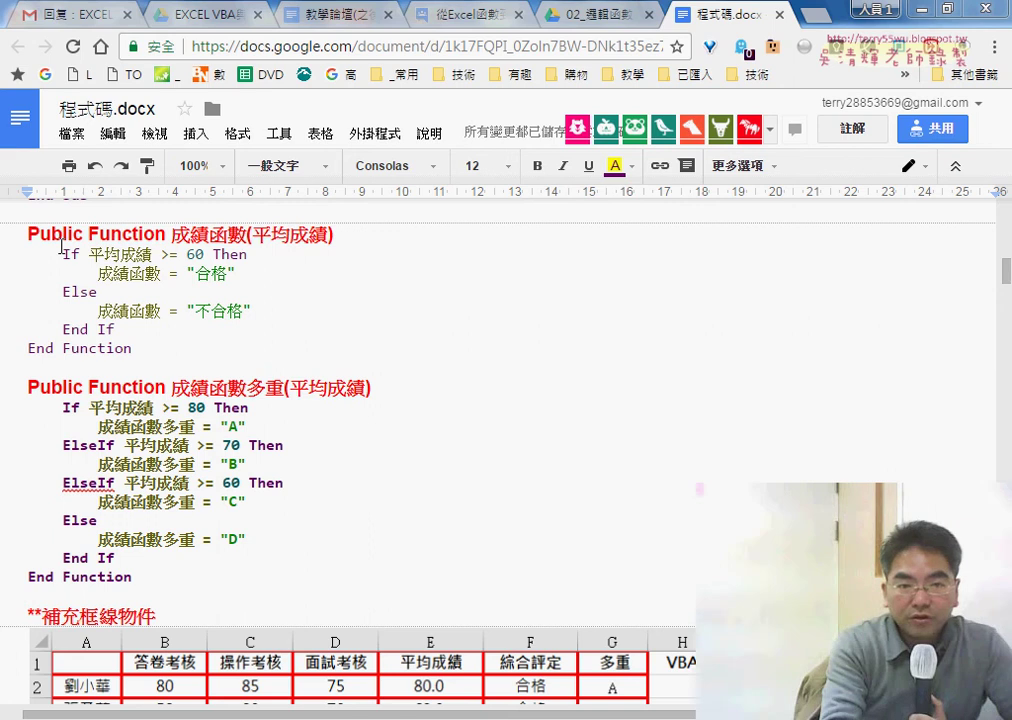
- Review the 成績函數 and 成績函數多重 grading code in 程式碼.docx, selecting both function blocks
{"action": "mouse_move", "coordinate": [27, 232]}
{"action": "left_mouse_down"}
{"action": "mouse_move", "coordinate": [215, 567]}
{"action": "mouse_move", "coordinate": [104, 617]}
{"action": "left_mouse_up"}
{"action": "double_click", "coordinate": [100, 617]}
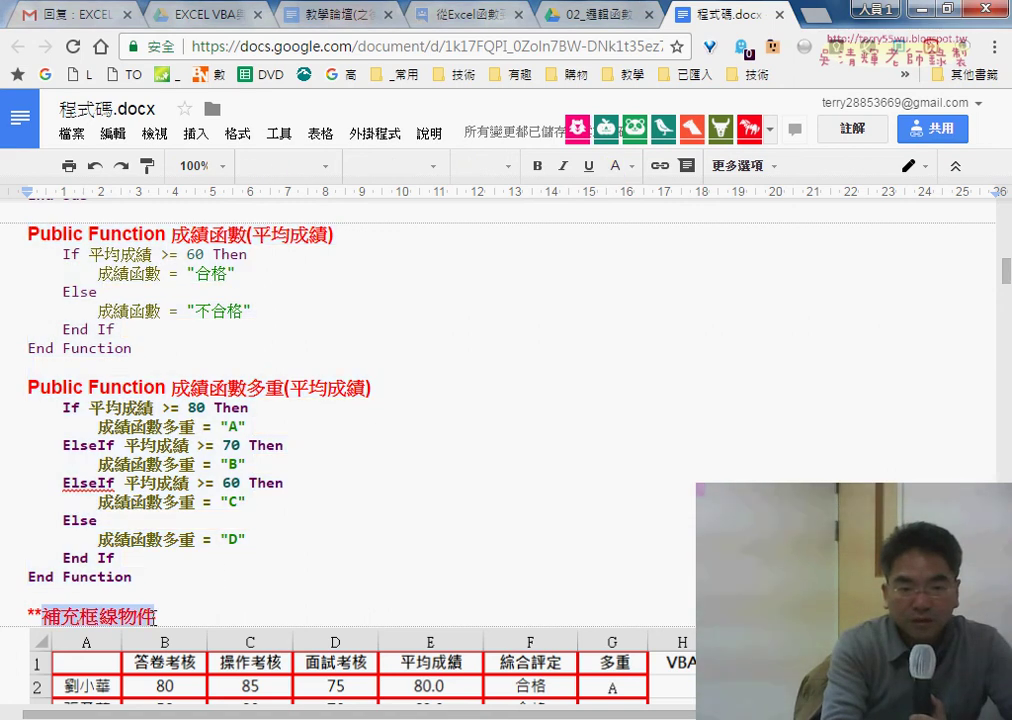
{"action": "scroll", "coordinate": [145, 530], "scroll_direction": "down", "scroll_amount": 2}
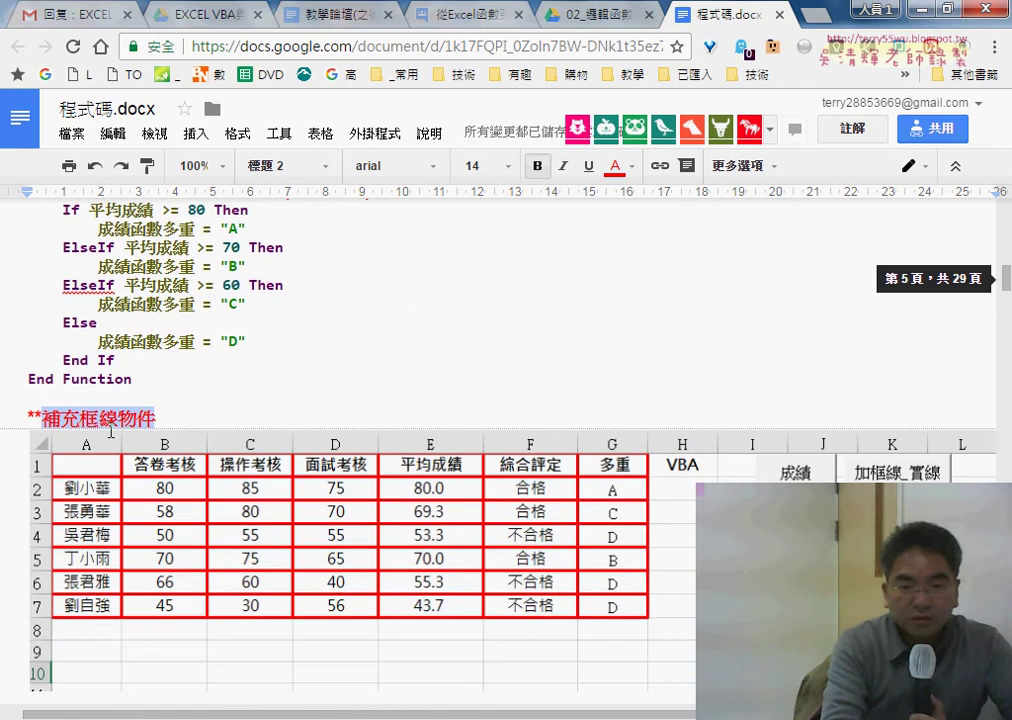
{"action": "scroll", "coordinate": [193, 413], "scroll_direction": "up", "scroll_amount": 2}
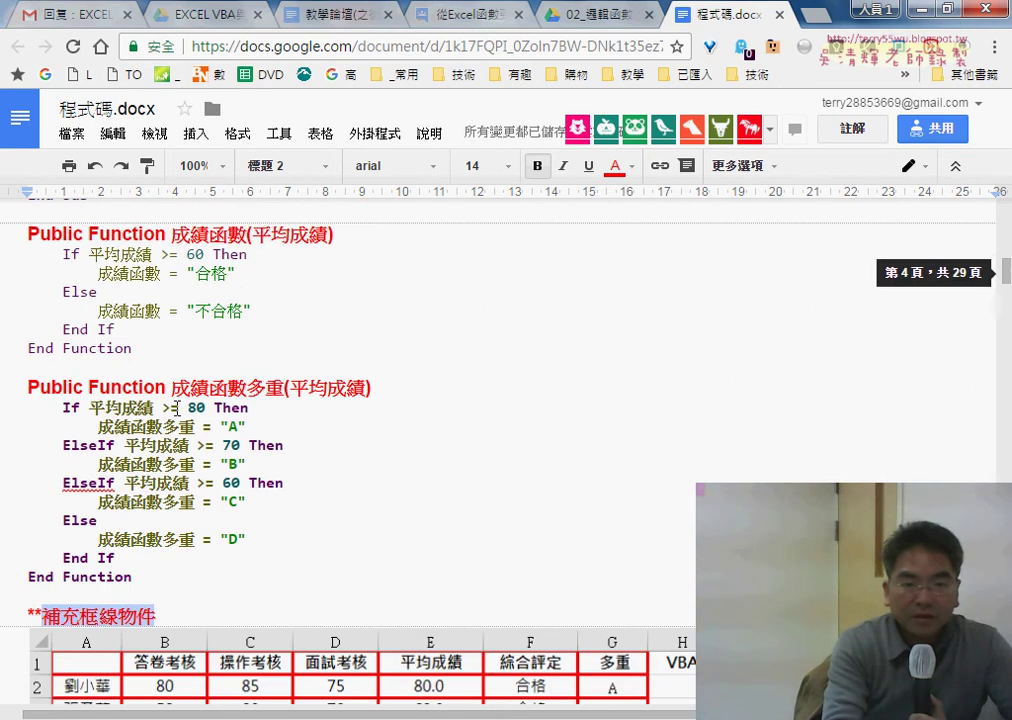
{"action": "left_click", "coordinate": [121, 233]}
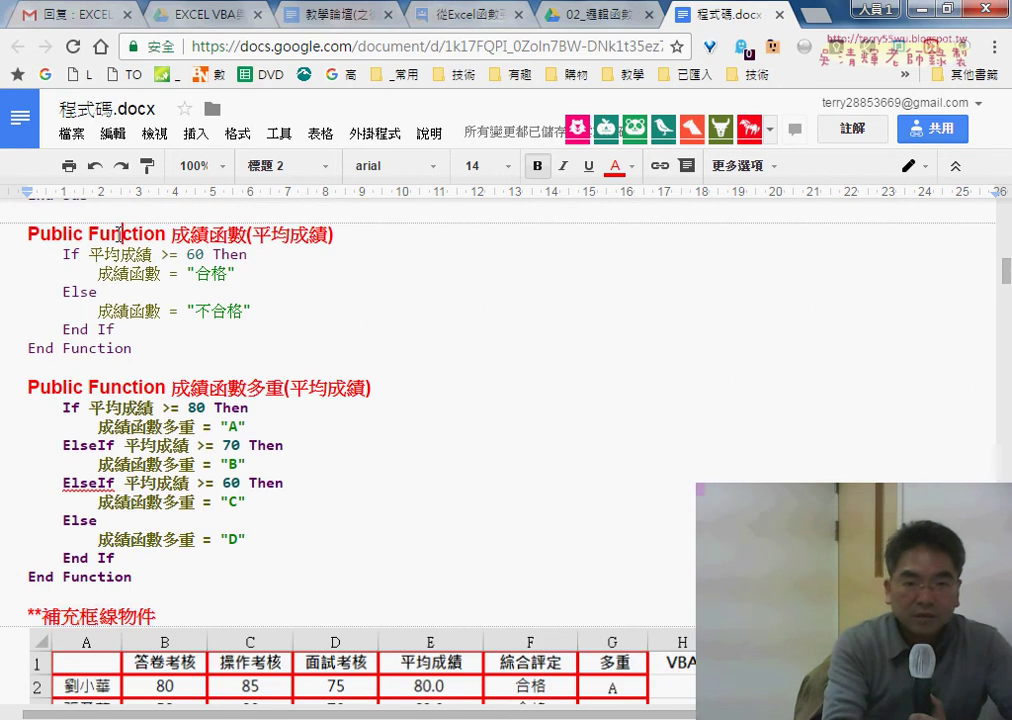
{"action": "double_click", "coordinate": [208, 233]}
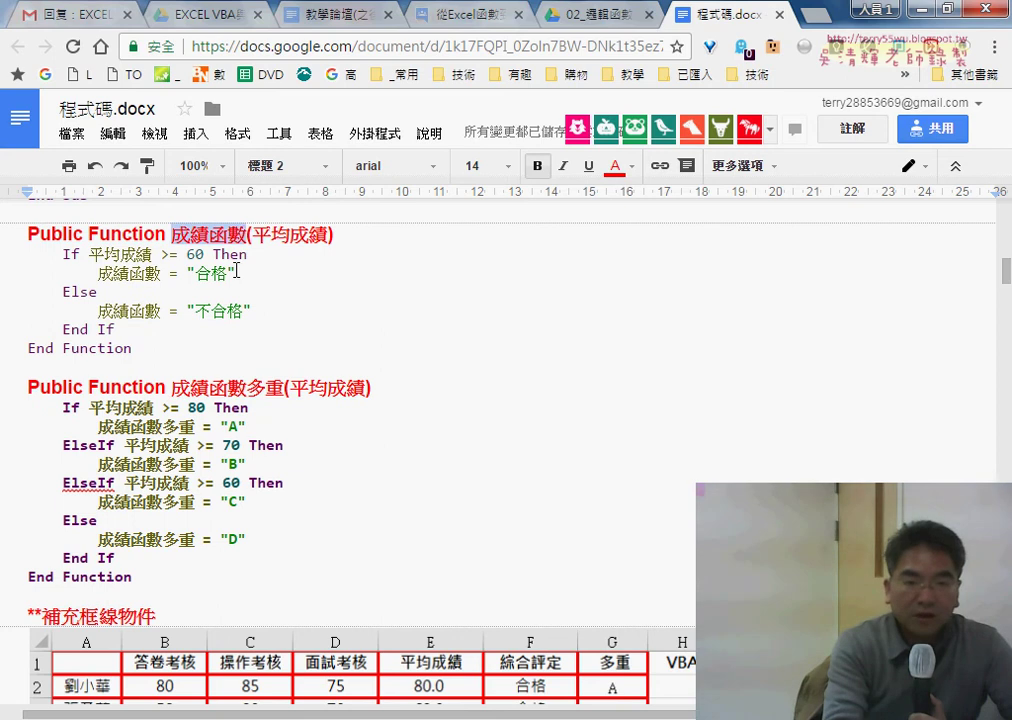
{"action": "double_click", "coordinate": [222, 271]}
{"action": "left_click", "coordinate": [228, 311]}
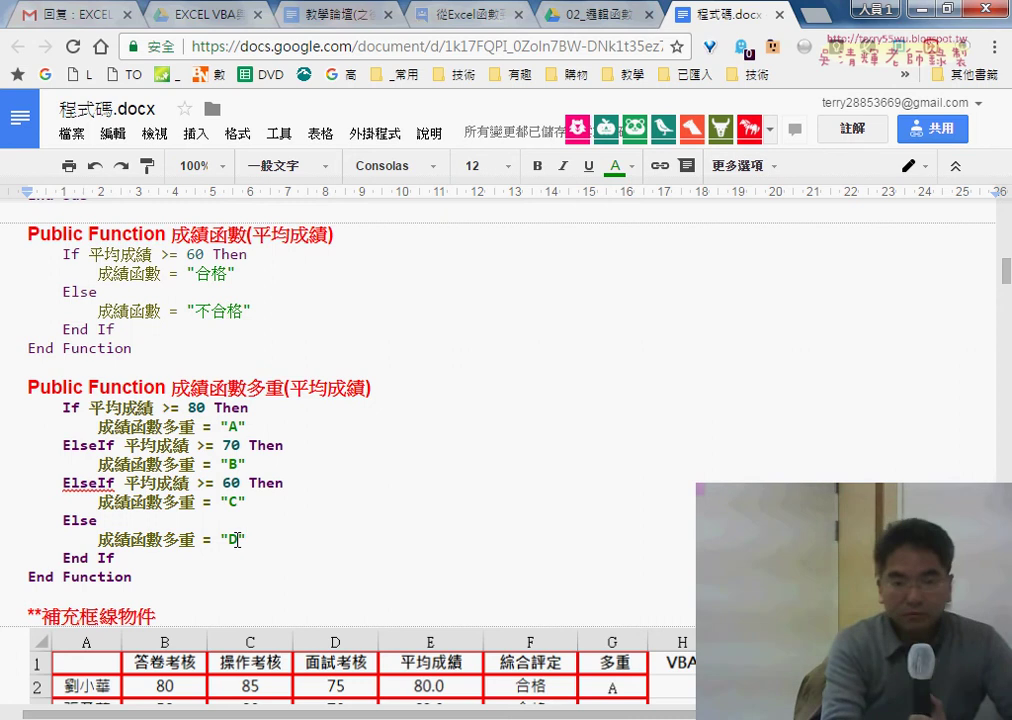
{"action": "left_click_drag", "start_coordinate": [132, 560], "coordinate": [28, 234]}
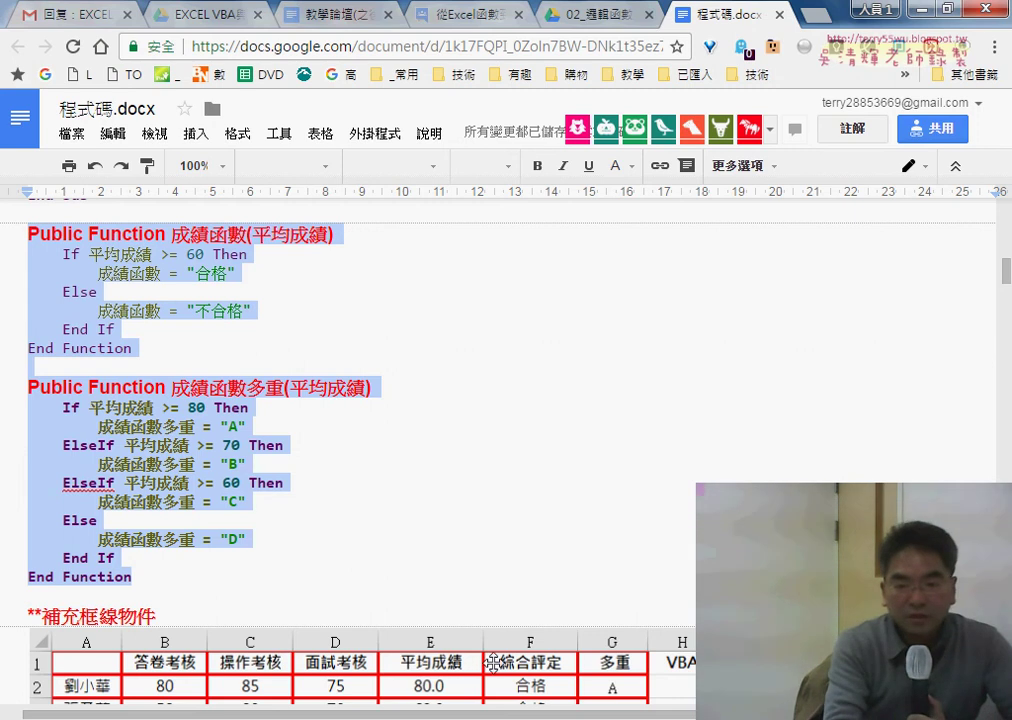
- Open Module1 and highlight both grading functions, then go back to the Excel workbook
{"action": "left_click", "coordinate": [640, 646]}
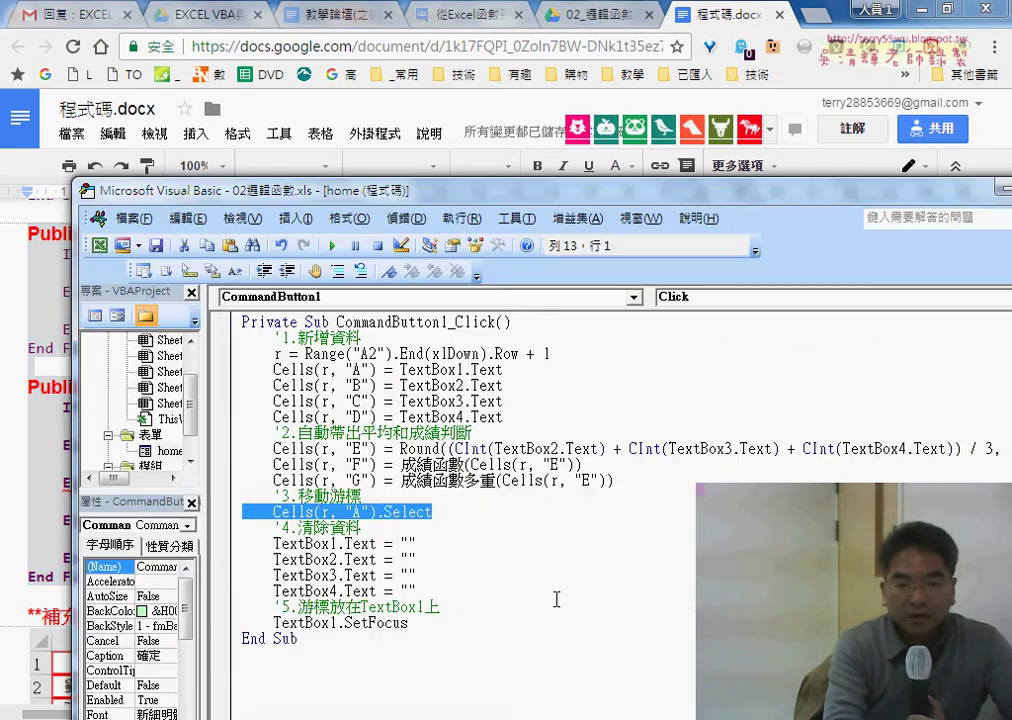
{"action": "left_click_drag", "start_coordinate": [158, 530], "coordinate": [158, 537]}
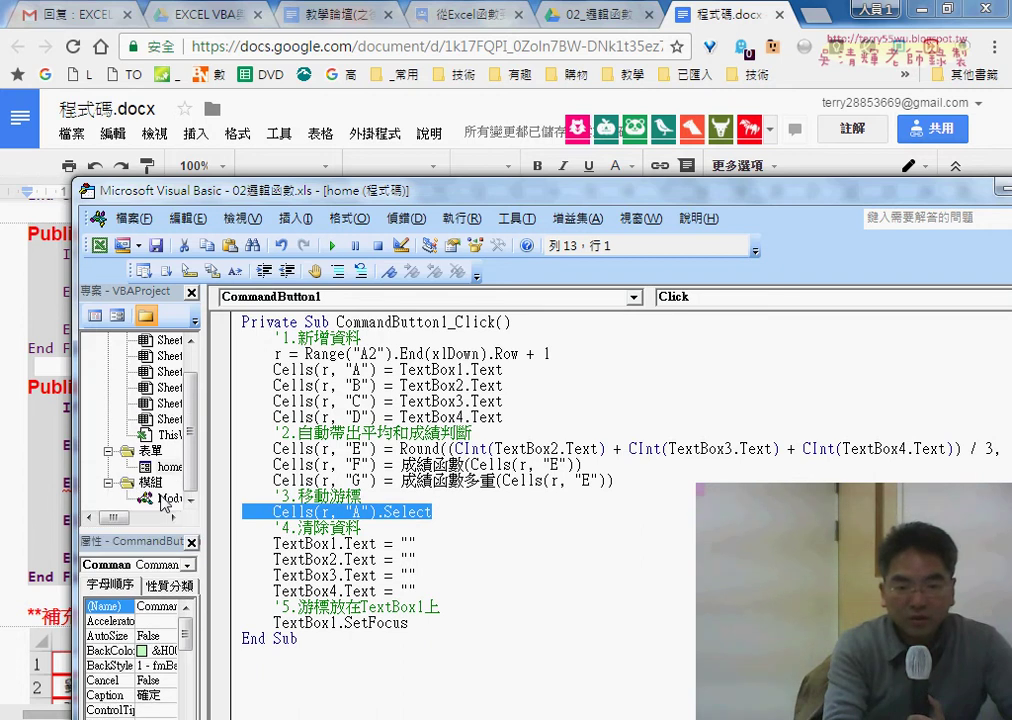
{"action": "double_click", "coordinate": [165, 497]}
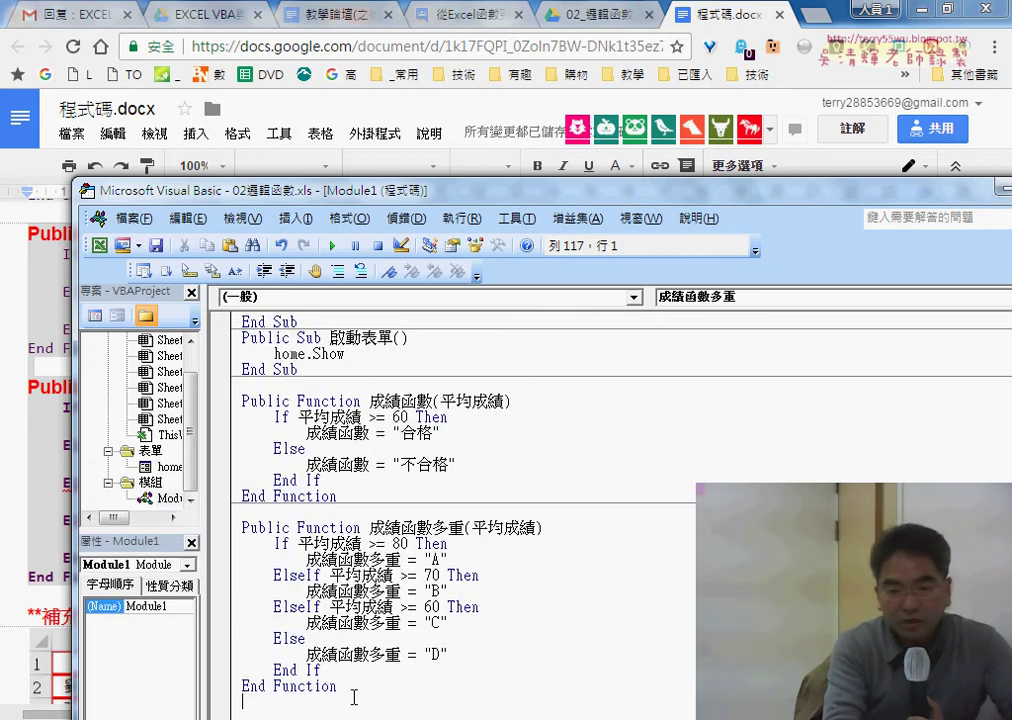
{"action": "left_click_drag", "start_coordinate": [353, 697], "coordinate": [242, 402]}
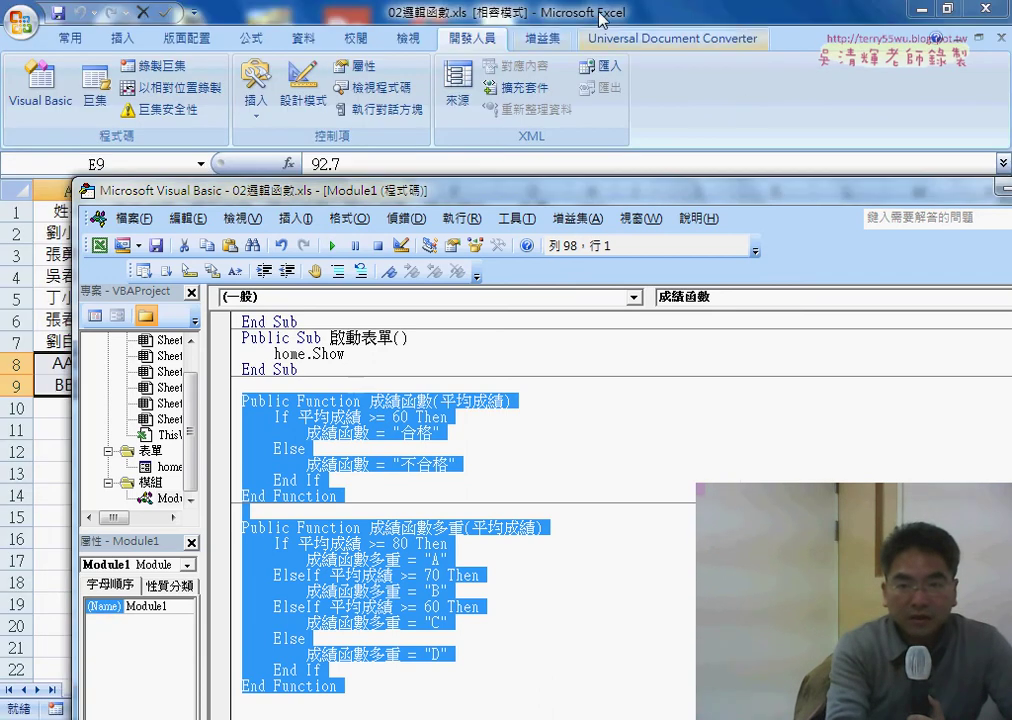
{"action": "left_click", "coordinate": [612, 18]}
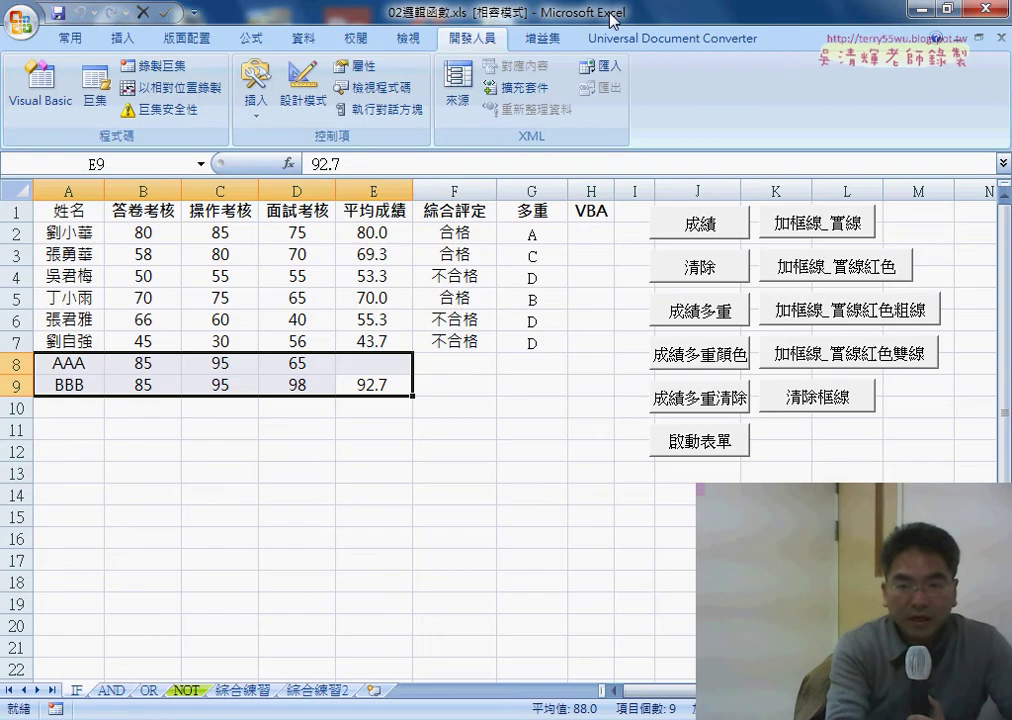
- Enter =成績函數(E9) in F9 using the User Defined function category
{"action": "left_click", "coordinate": [453, 384]}
{"action": "type", "text": "="}
{"action": "key", "text": "shift+F3"}
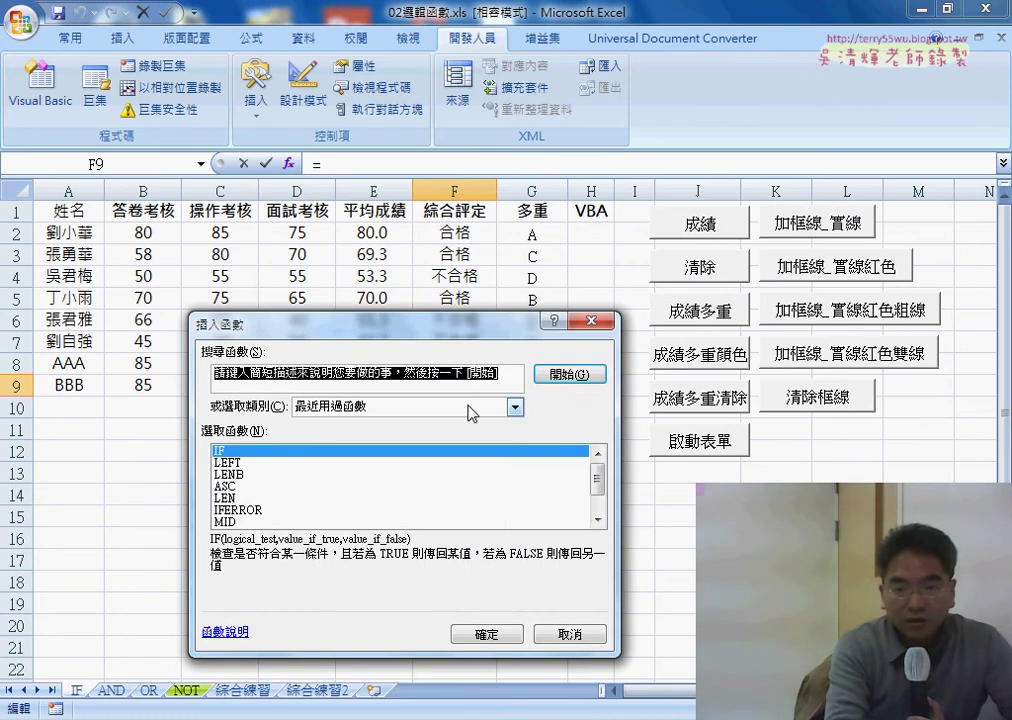
{"action": "left_click", "coordinate": [472, 407]}
{"action": "left_click", "coordinate": [430, 538]}
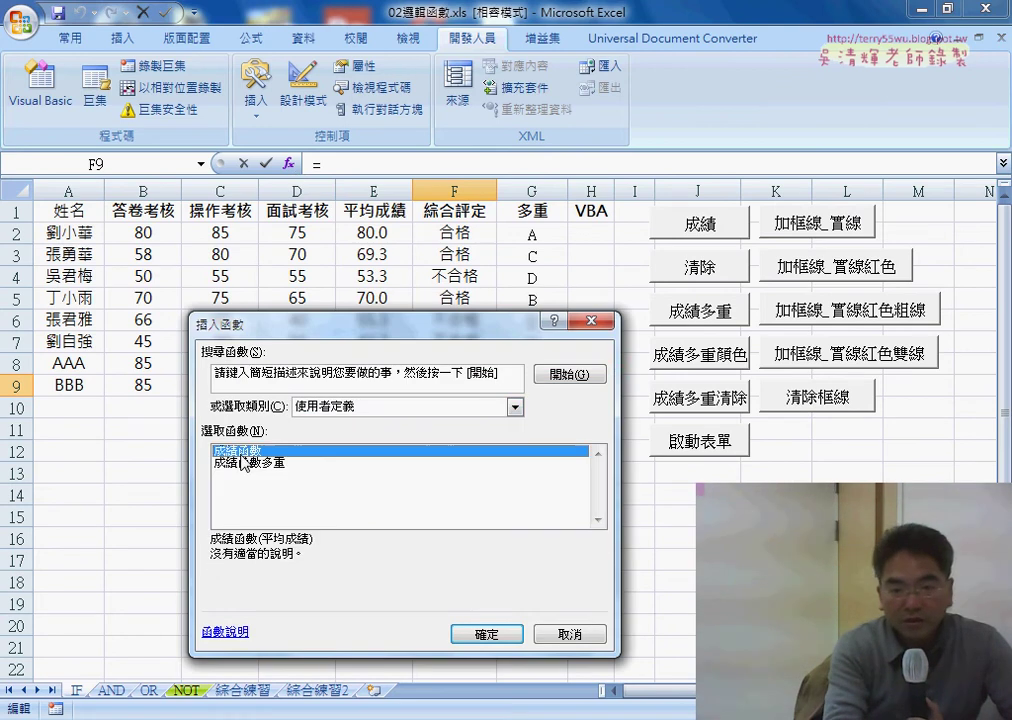
{"action": "left_click", "coordinate": [480, 634]}
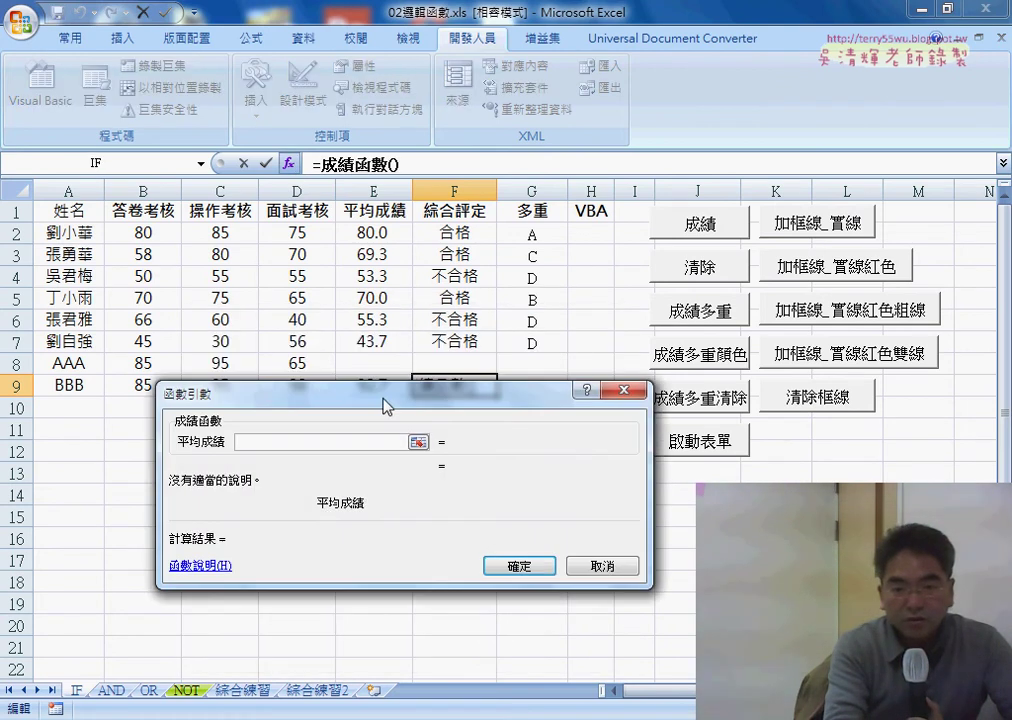
{"action": "left_click_drag", "start_coordinate": [387, 405], "coordinate": [462, 477]}
{"action": "left_click", "coordinate": [373, 385]}
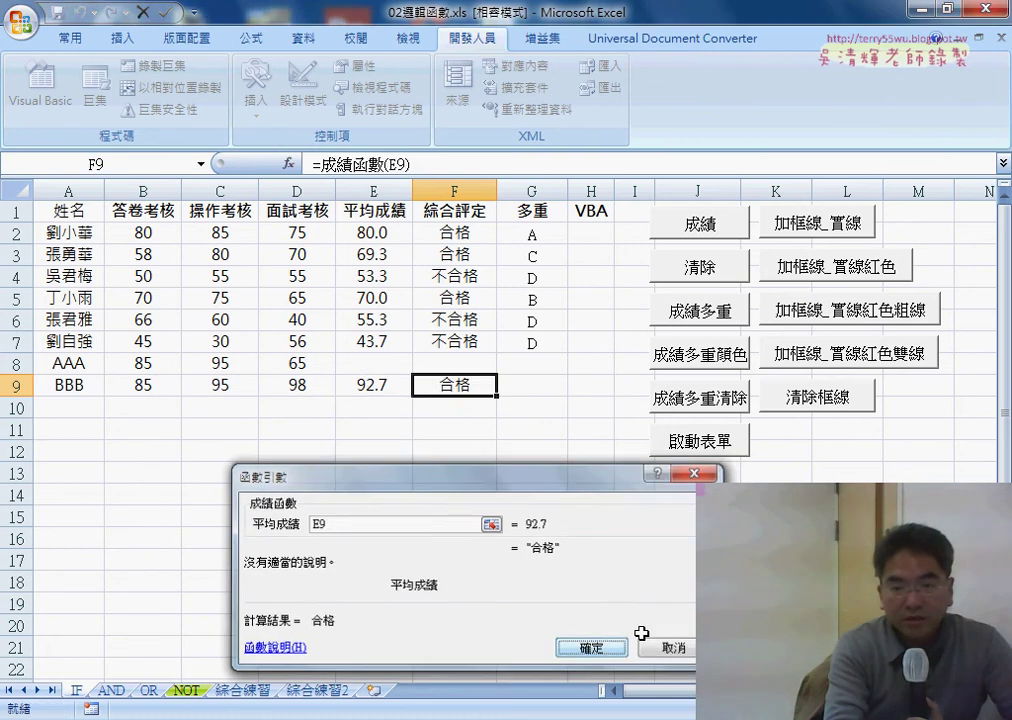
{"action": "key", "text": "Return"}
- Enter =成績函數多重(E9) in G9, then clear the test rows A8:G9
{"action": "left_click", "coordinate": [533, 384]}
{"action": "left_click", "coordinate": [290, 163]}
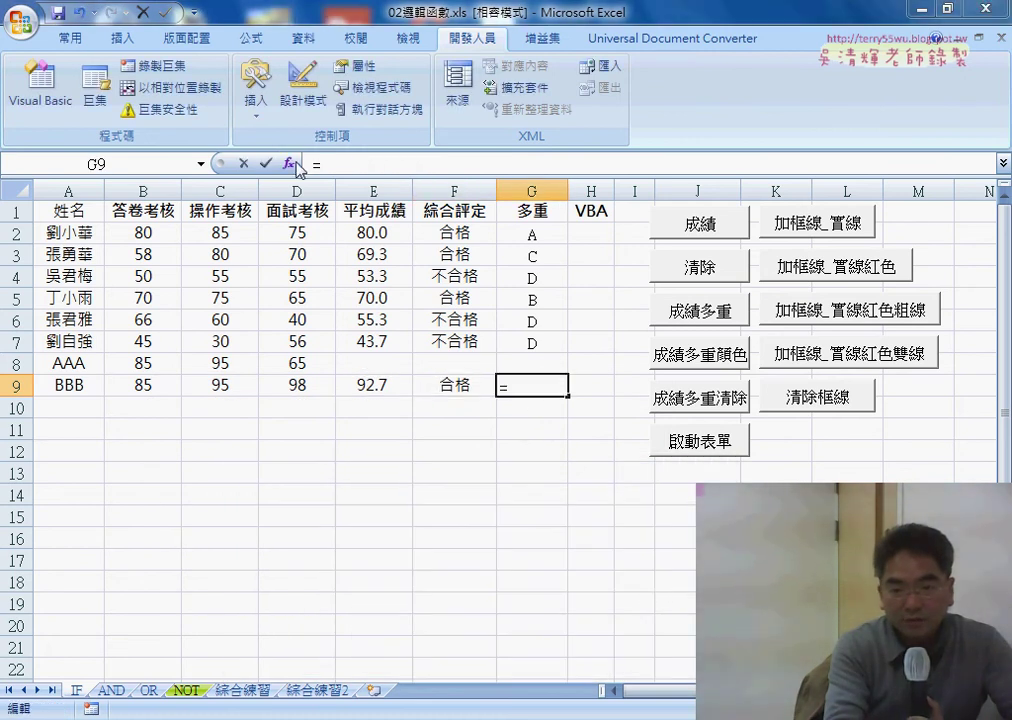
{"action": "left_click", "coordinate": [340, 527]}
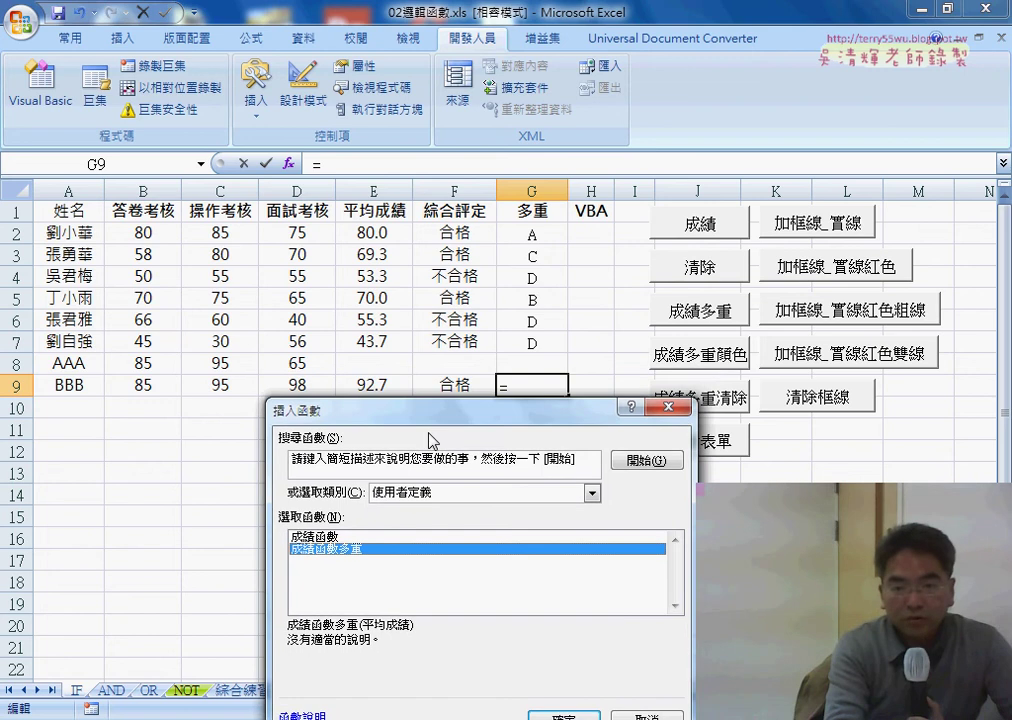
{"action": "mouse_move", "coordinate": [420, 389]}
{"action": "left_mouse_down"}
{"action": "mouse_move", "coordinate": [432, 451]}
{"action": "mouse_move", "coordinate": [450, 443]}
{"action": "left_mouse_up"}
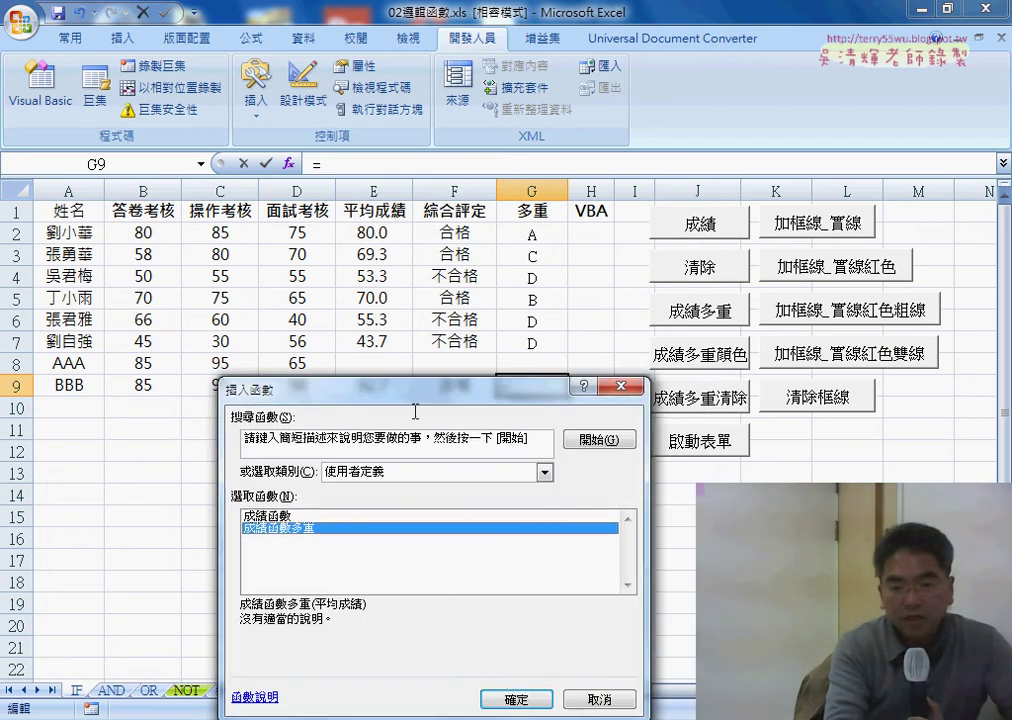
{"action": "left_click", "coordinate": [518, 697]}
{"action": "left_click", "coordinate": [386, 386]}
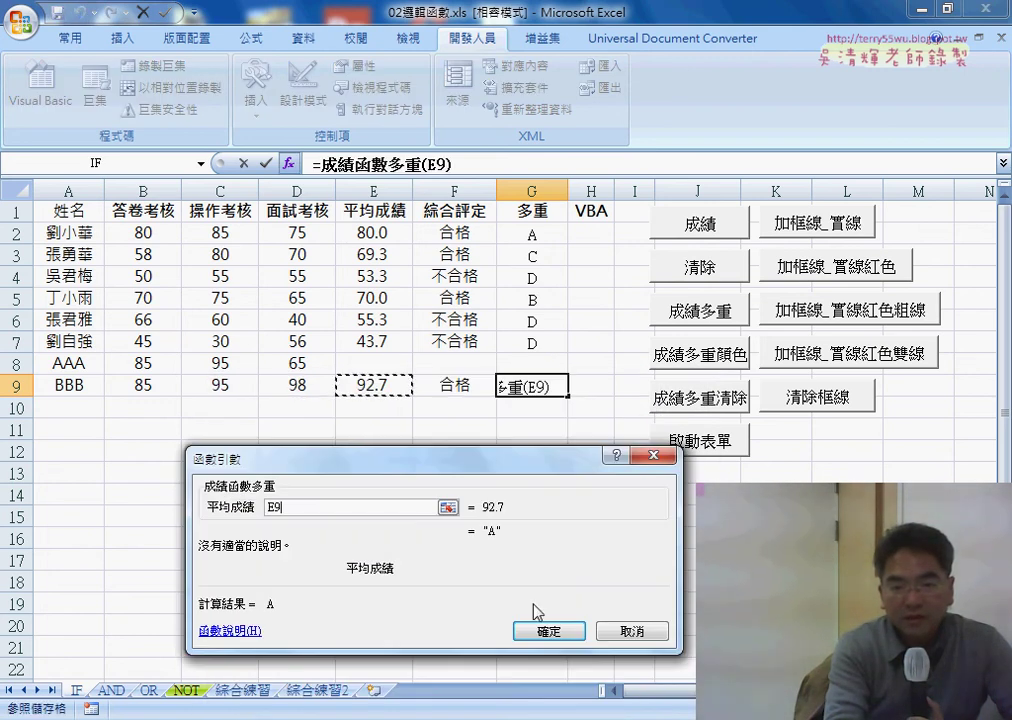
{"action": "left_click", "coordinate": [548, 631]}
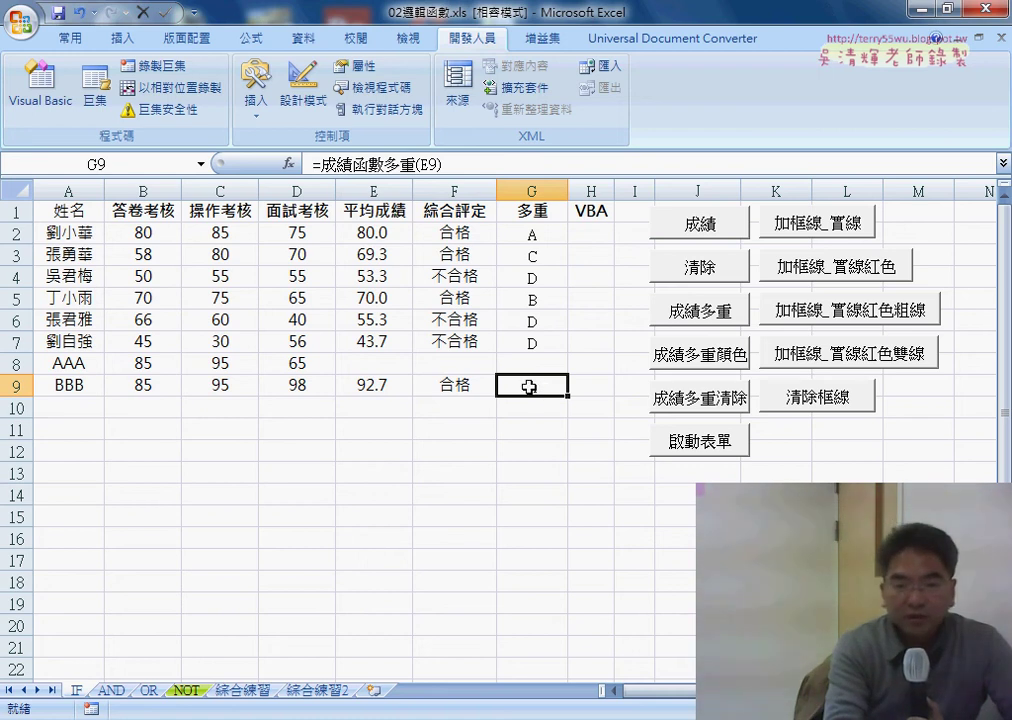
{"action": "left_click_drag", "start_coordinate": [529, 387], "coordinate": [63, 364]}
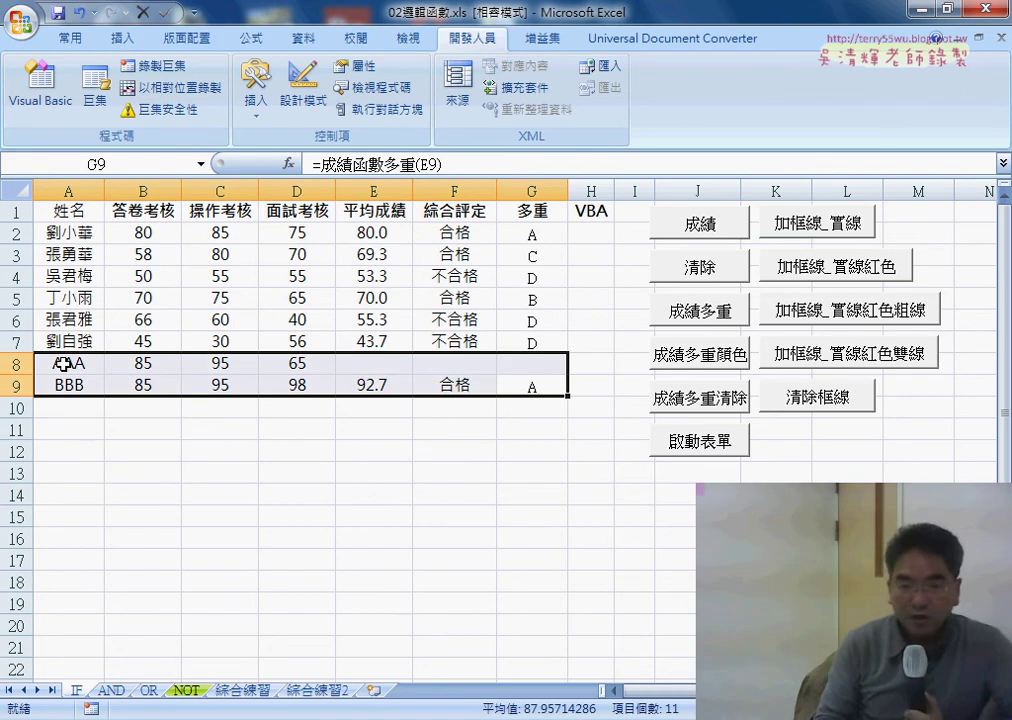
{"action": "key", "text": "Delete"}
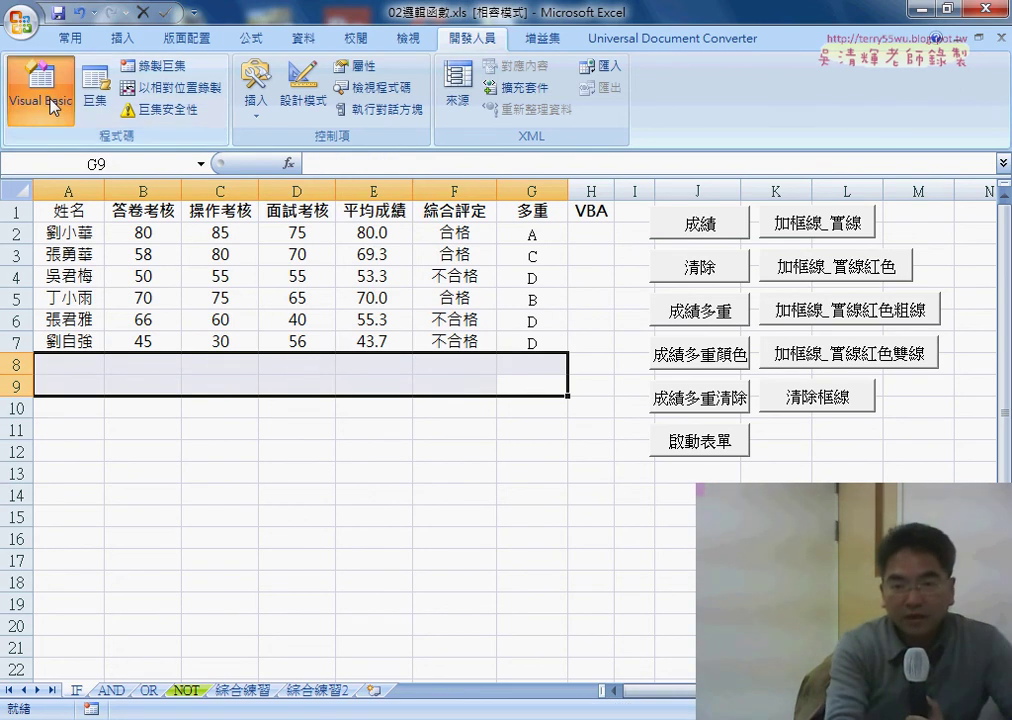
- Open the home form's 確定 button CommandButton1_Click code in the VBA editor
{"action": "left_click", "coordinate": [50, 105]}
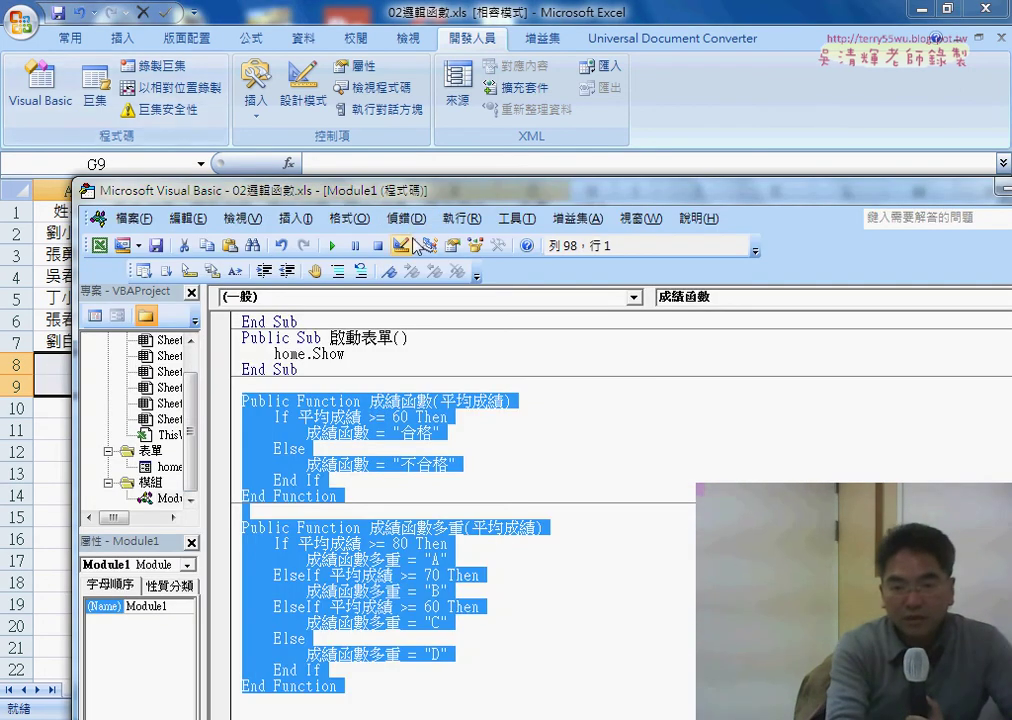
{"action": "double_click", "coordinate": [169, 469]}
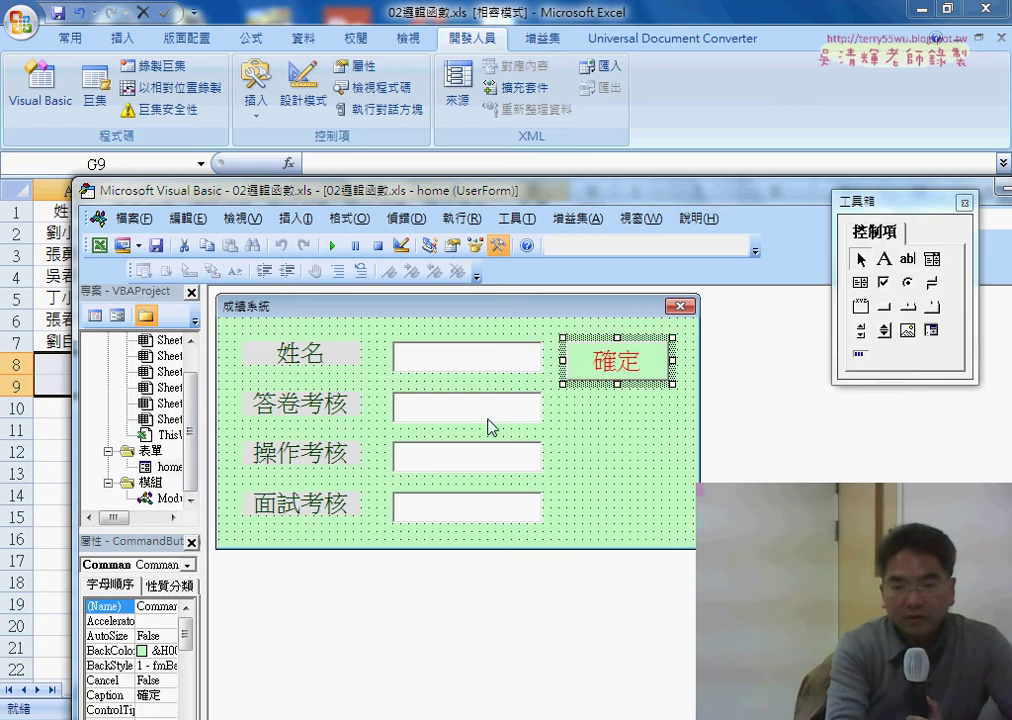
{"action": "double_click", "coordinate": [620, 363]}
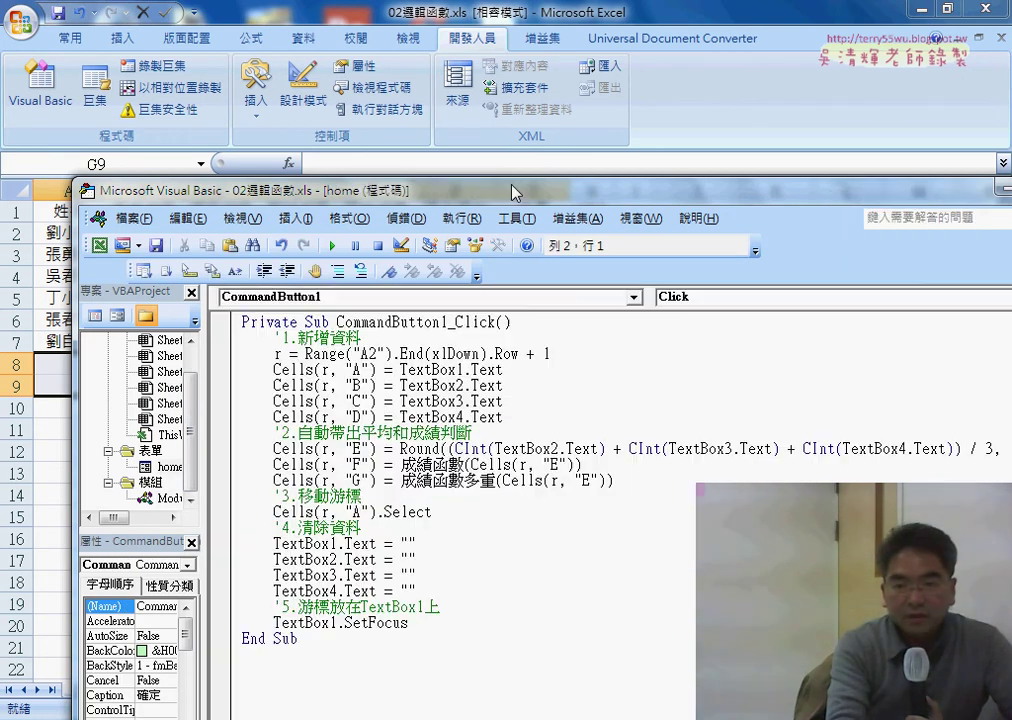
{"action": "left_click_drag", "start_coordinate": [515, 192], "coordinate": [538, 69]}
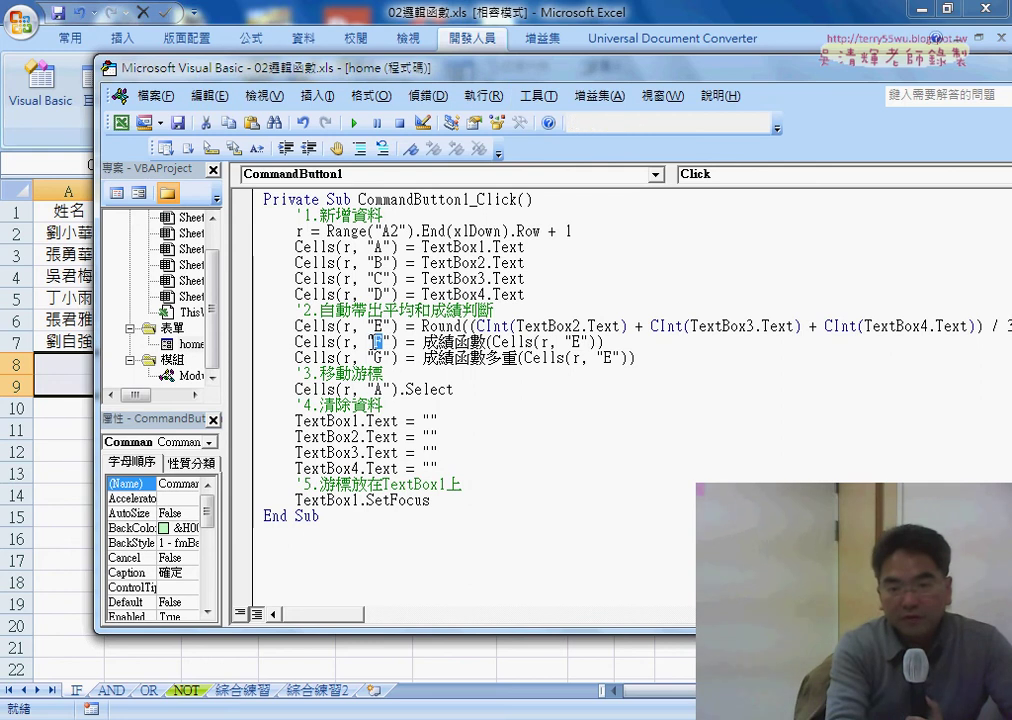
- Replace (Cells(r, "E")) after 成績函數 on the column F line with "("
{"action": "left_click_drag", "start_coordinate": [377, 342], "coordinate": [304, 342]}
{"action": "left_click_drag", "start_coordinate": [400, 358], "coordinate": [327, 358]}
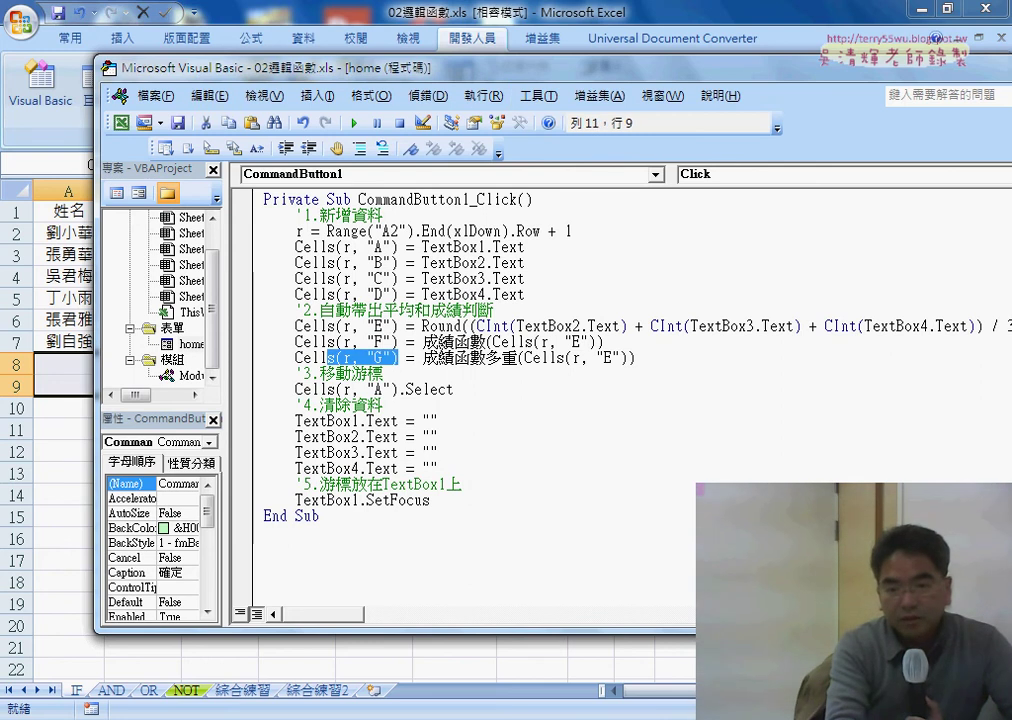
{"action": "left_click_drag", "start_coordinate": [422, 342], "coordinate": [653, 340]}
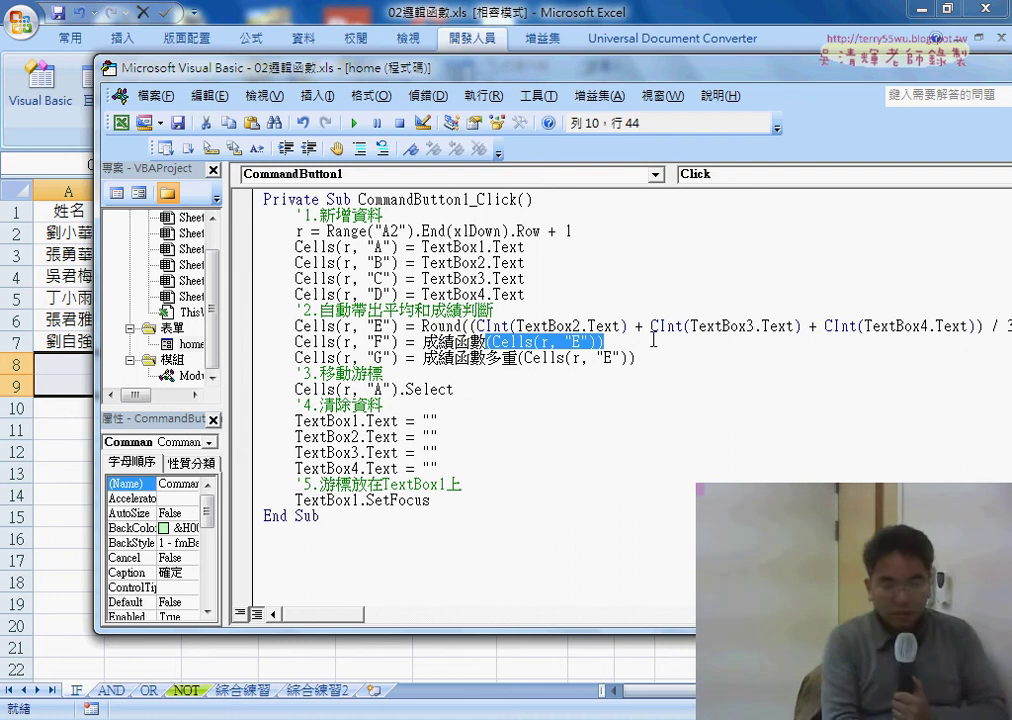
{"action": "type", "text": "("}
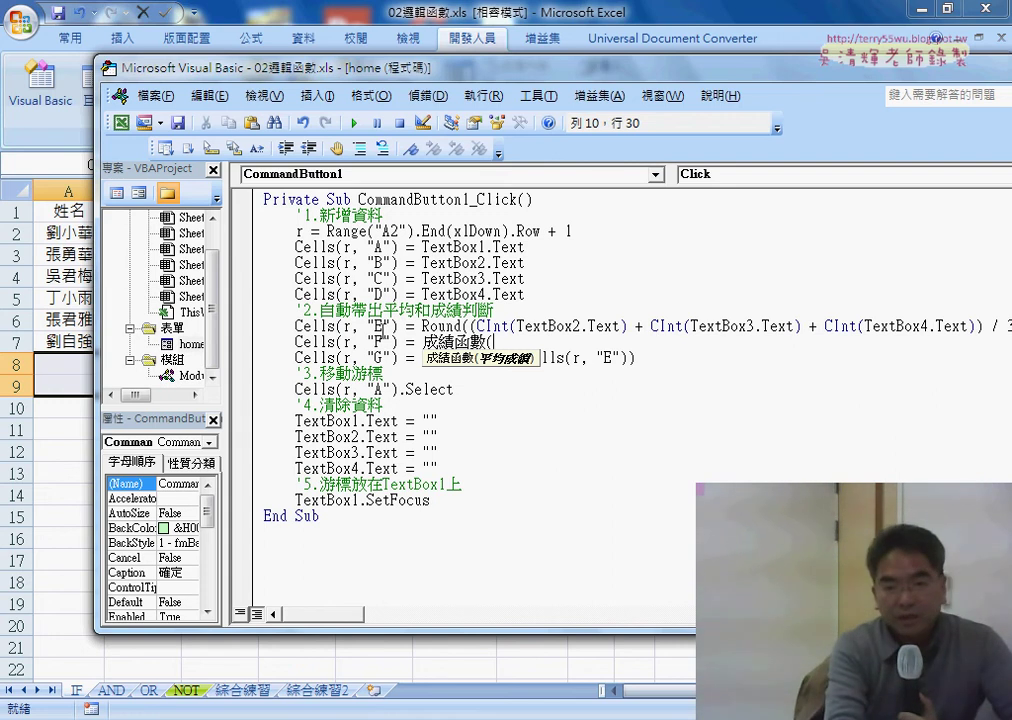
- Dismiss the compile error and restore 成績函數(Cells(r, "E")) by pasting the copied reference
{"action": "left_click", "coordinate": [396, 326]}
{"action": "key", "text": "Return"}
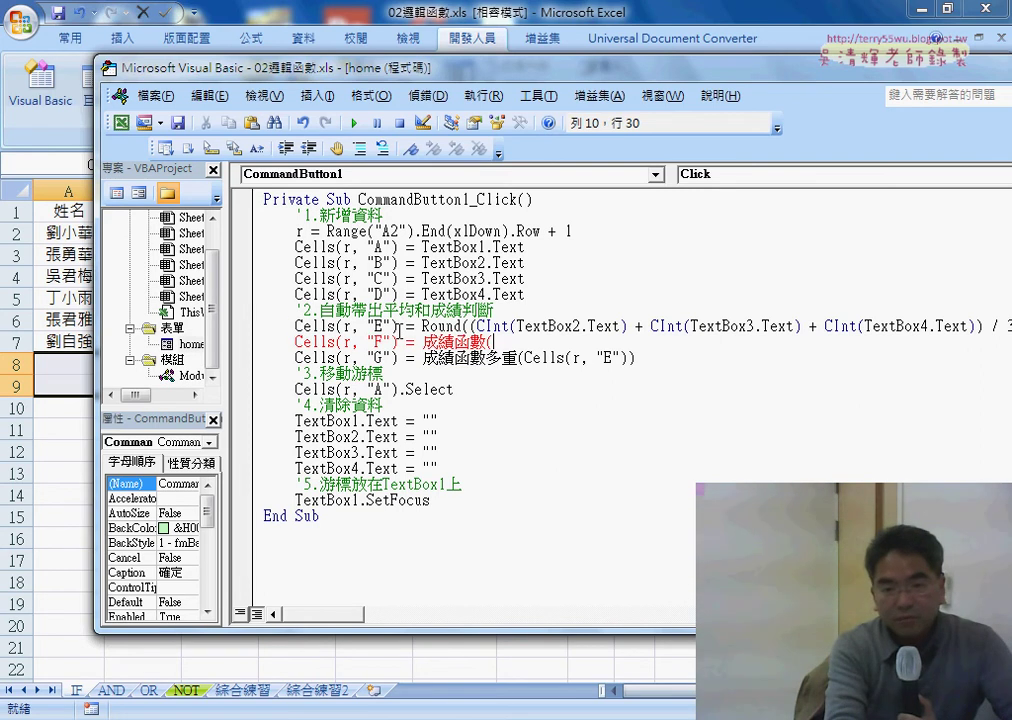
{"action": "left_click_drag", "start_coordinate": [398, 326], "coordinate": [304, 328]}
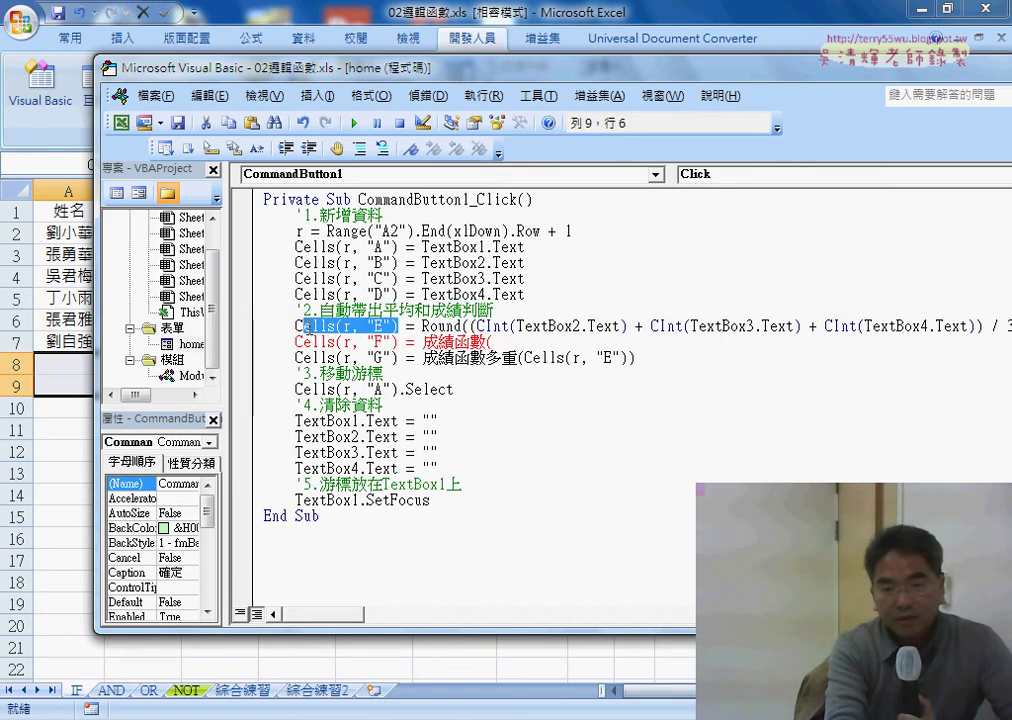
{"action": "key", "text": "ctrl+c"}
{"action": "left_click", "coordinate": [508, 345]}
{"action": "key", "text": "ctrl+v"}
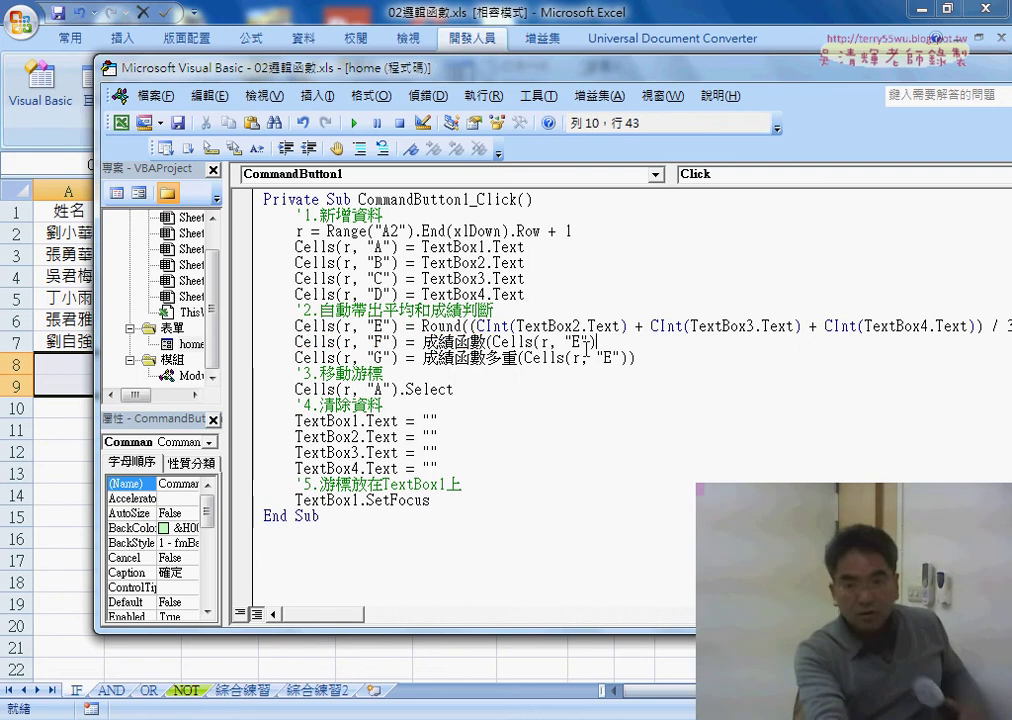
{"action": "type", "text": ")"}
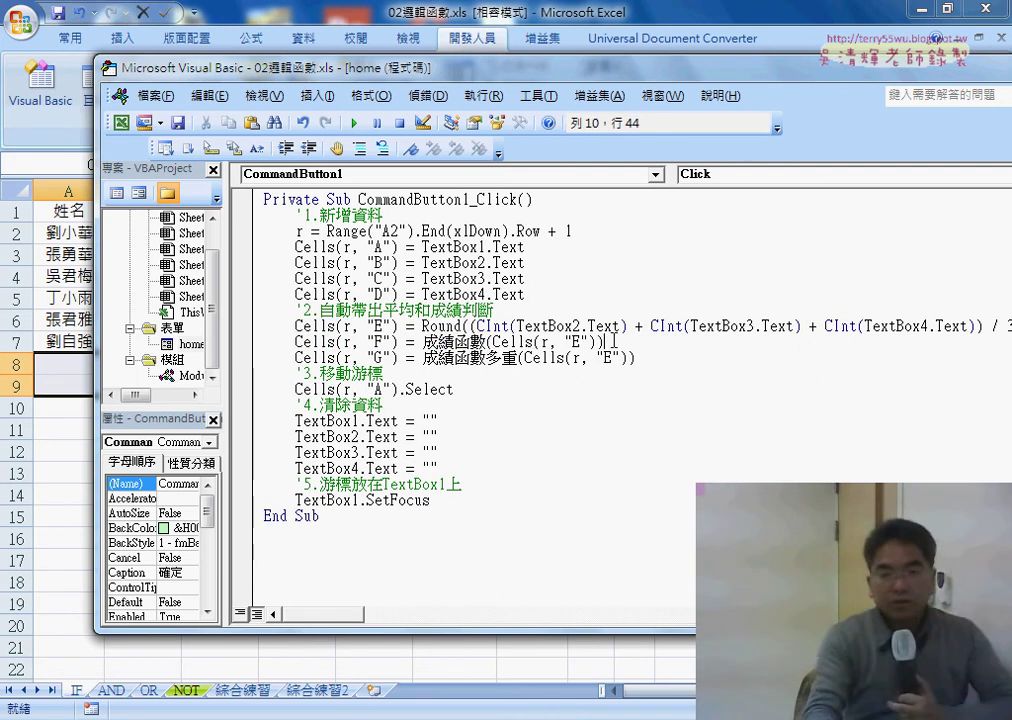
- Review the column F and G grading calls and the lines writing columns A–D
{"action": "left_click_drag", "start_coordinate": [597, 344], "coordinate": [522, 342]}
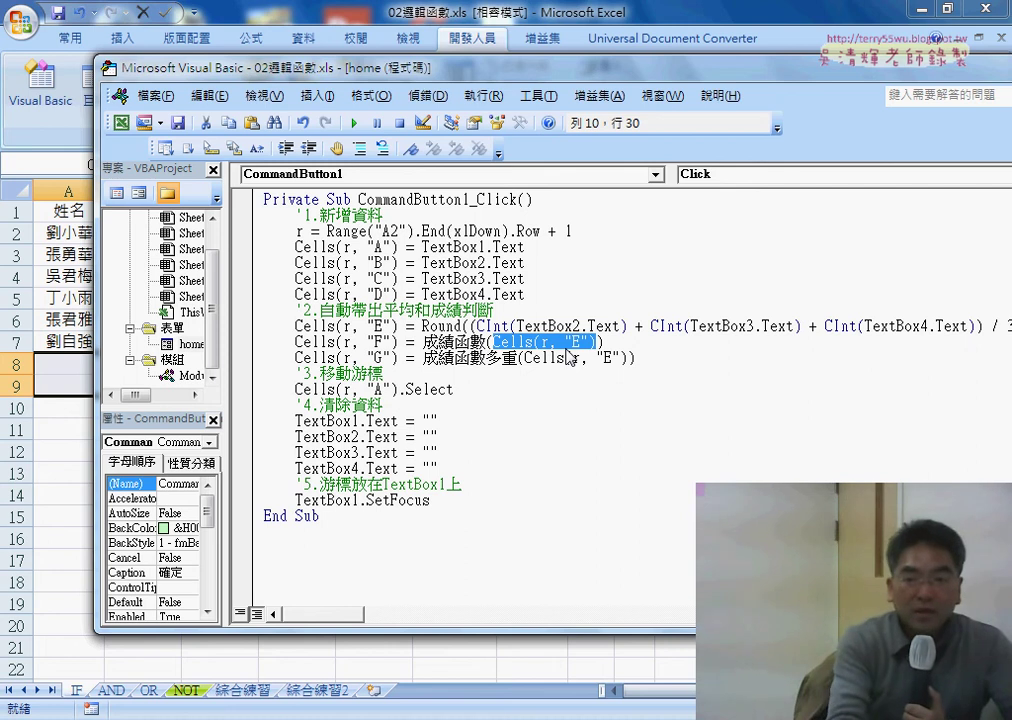
{"action": "mouse_move", "coordinate": [517, 357]}
{"action": "left_mouse_down"}
{"action": "mouse_move", "coordinate": [303, 357]}
{"action": "mouse_move", "coordinate": [623, 342]}
{"action": "left_mouse_up"}
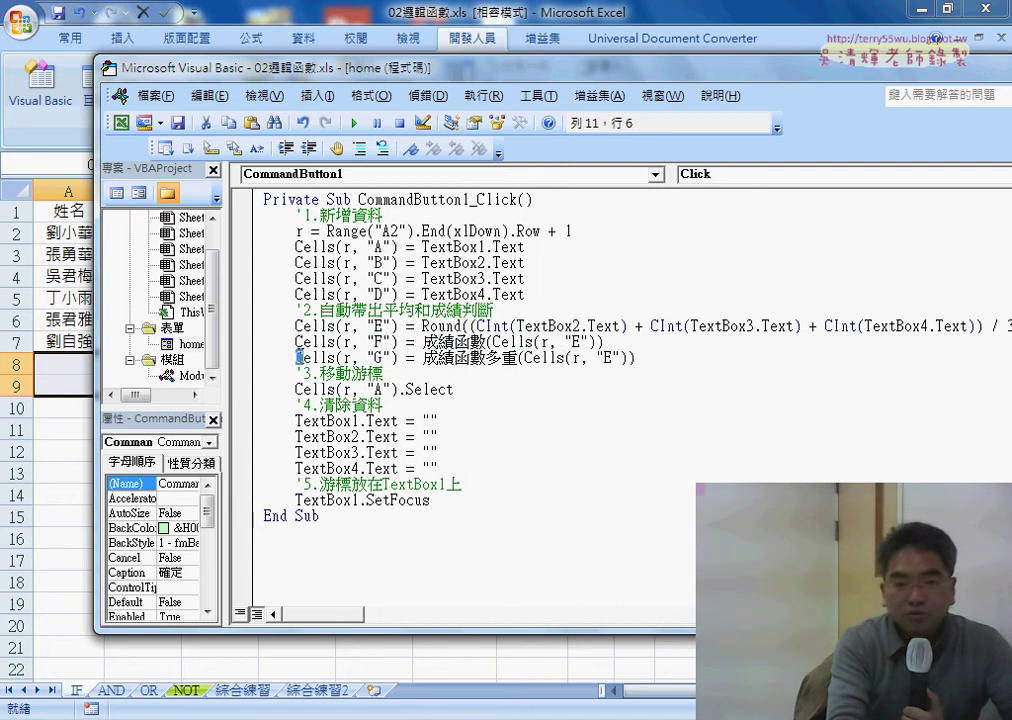
{"action": "left_click_drag", "start_coordinate": [296, 357], "coordinate": [644, 357]}
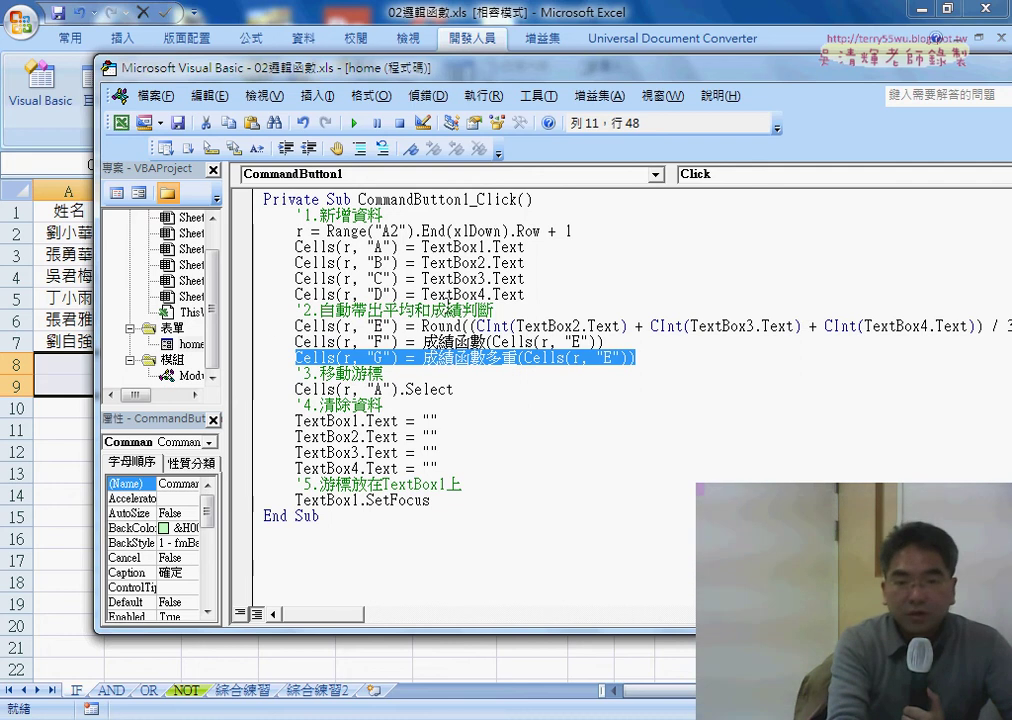
{"action": "left_click_drag", "start_coordinate": [525, 294], "coordinate": [232, 250]}
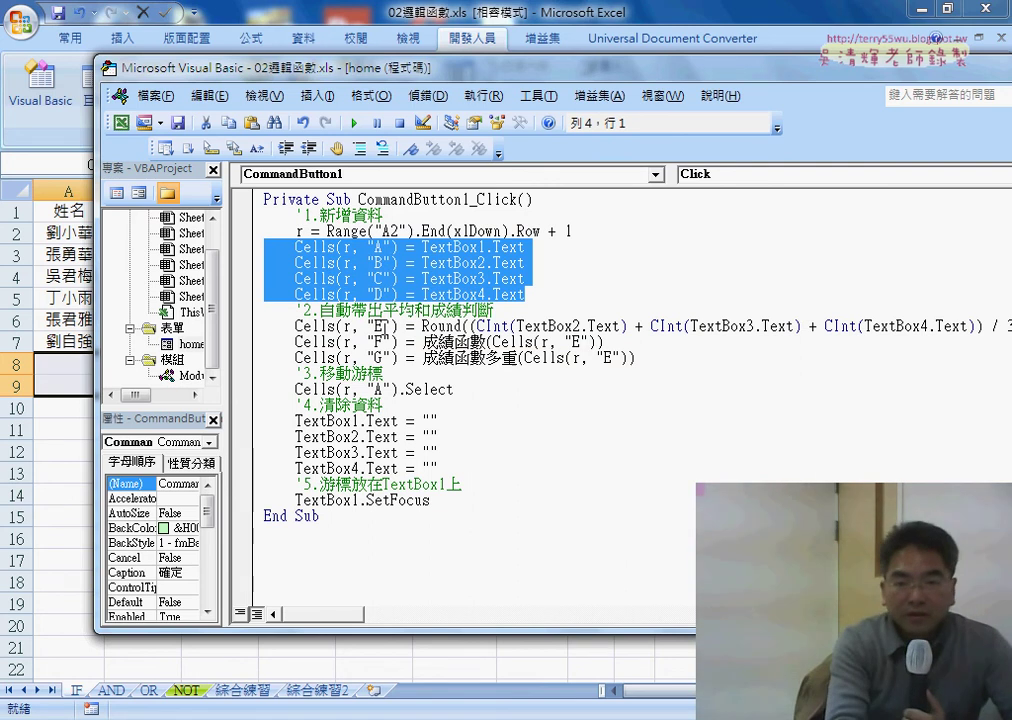
- Highlight the E, F, G calculation lines and shift the code window to reveal the worksheet
{"action": "left_click_drag", "start_coordinate": [638, 357], "coordinate": [234, 337]}
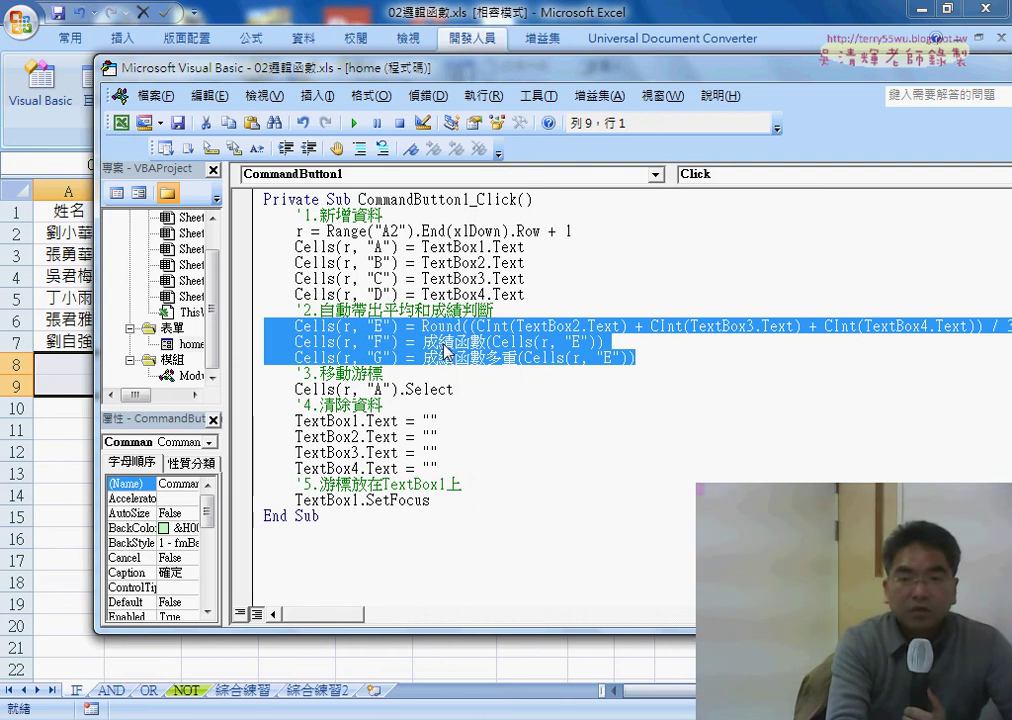
{"action": "left_click_drag", "start_coordinate": [466, 397], "coordinate": [385, 392]}
{"action": "left_click", "coordinate": [498, 396]}
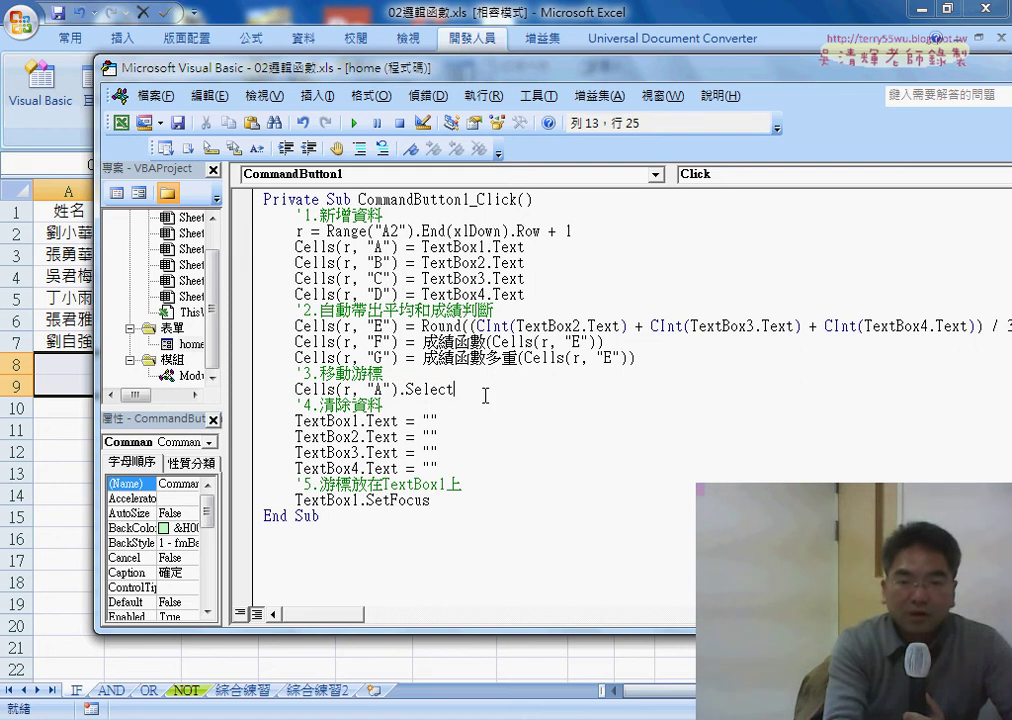
{"action": "left_click_drag", "start_coordinate": [340, 68], "coordinate": [498, 82]}
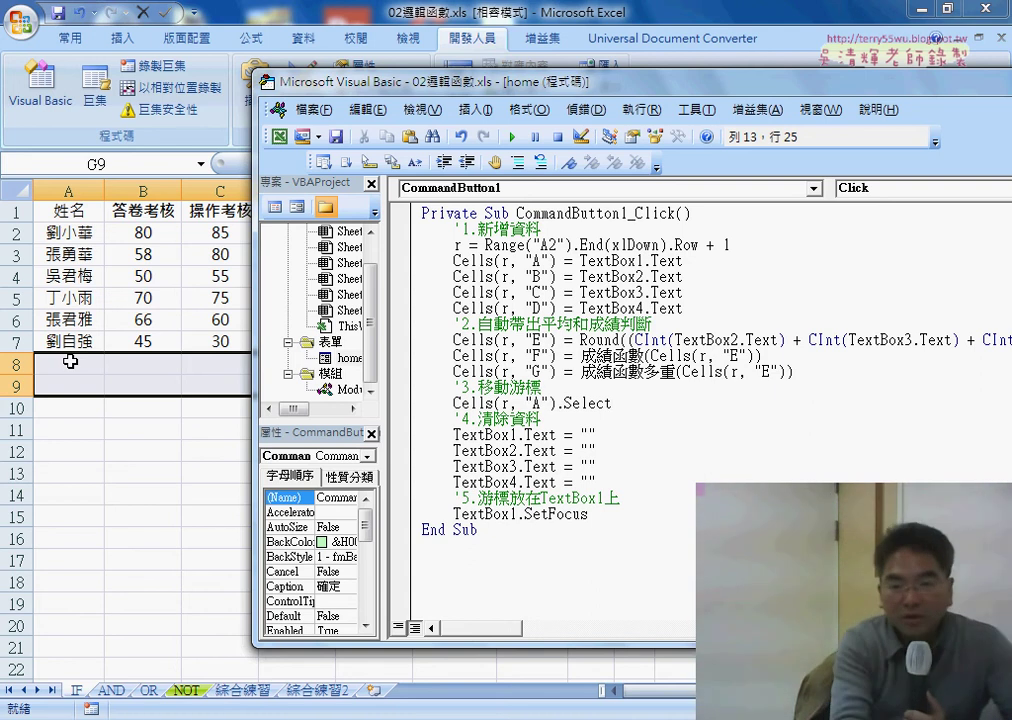
- Review the row-selection statement, the textbox-clearing lines and the final SetFocus call
{"action": "left_click_drag", "start_coordinate": [453, 402], "coordinate": [492, 402]}
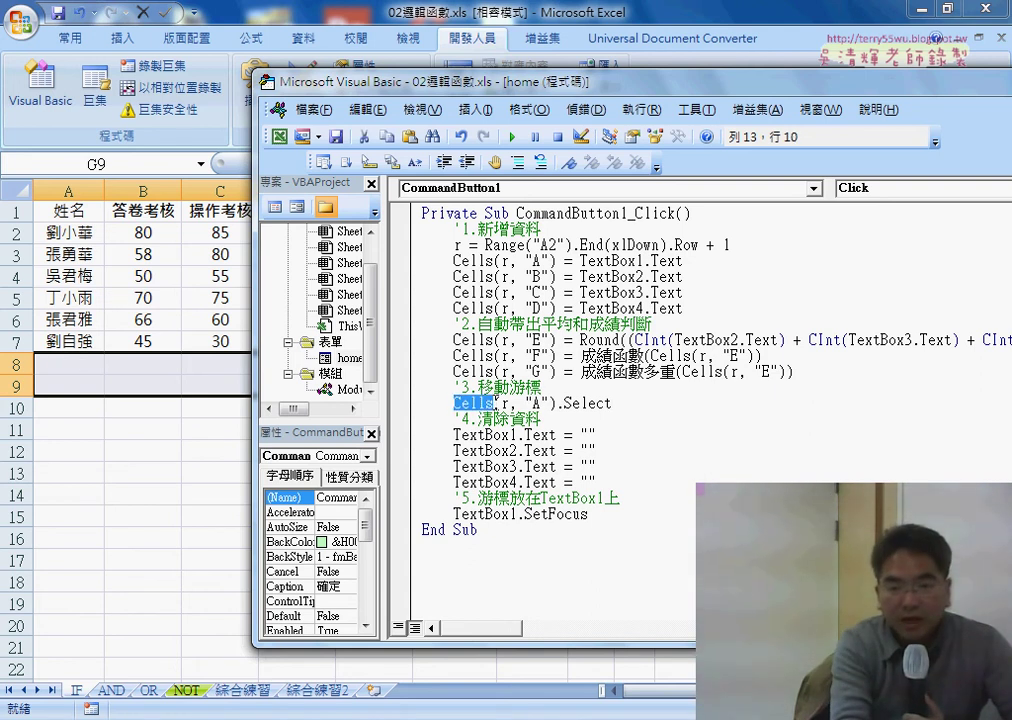
{"action": "left_click", "coordinate": [503, 402]}
{"action": "left_click", "coordinate": [535, 402]}
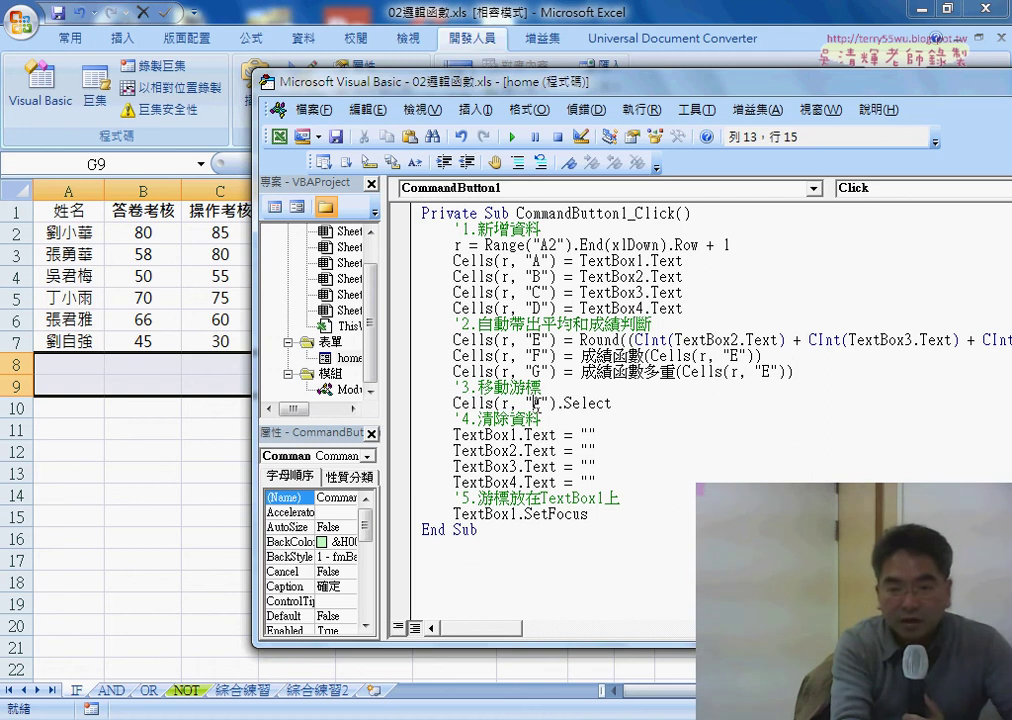
{"action": "left_click_drag", "start_coordinate": [614, 403], "coordinate": [455, 403]}
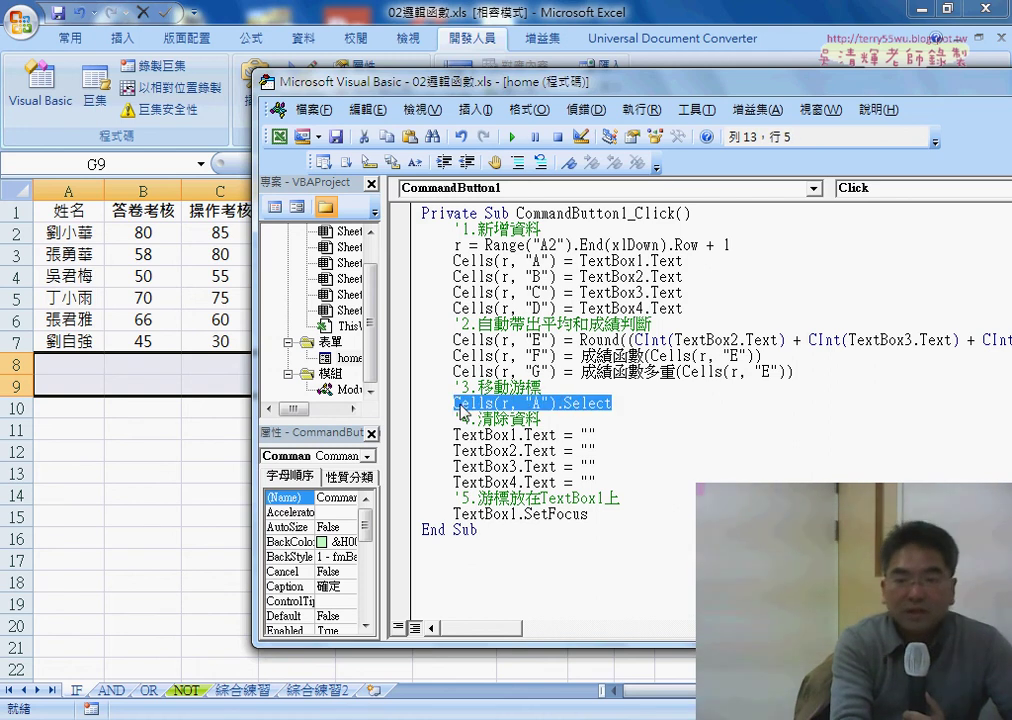
{"action": "left_click_drag", "start_coordinate": [597, 482], "coordinate": [421, 436]}
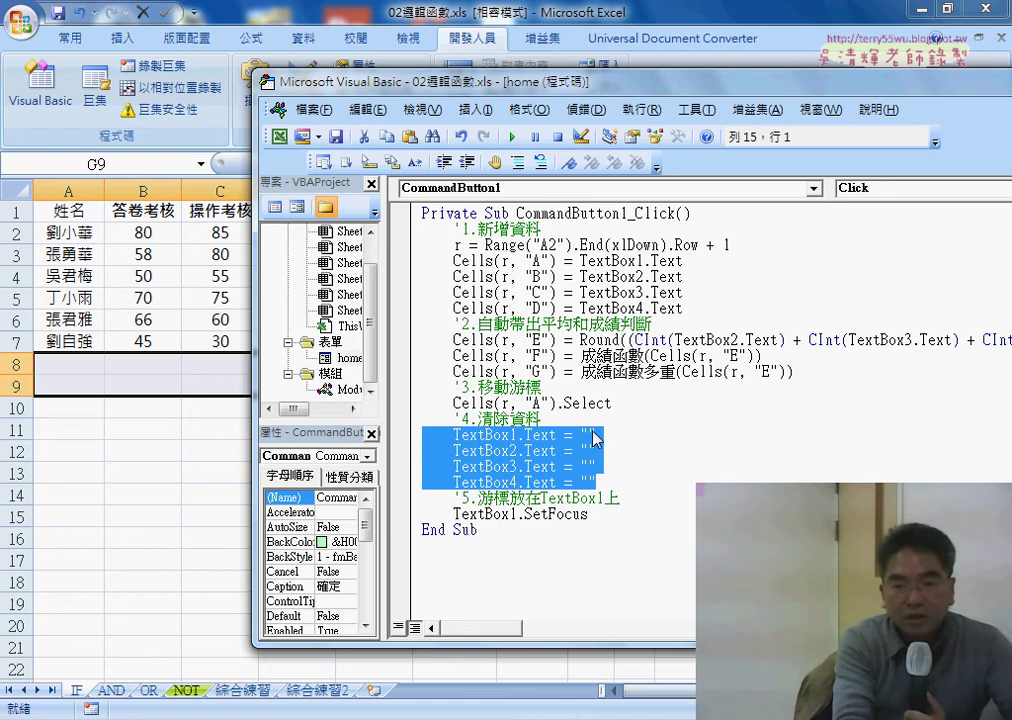
{"action": "left_click_drag", "start_coordinate": [597, 511], "coordinate": [454, 516]}
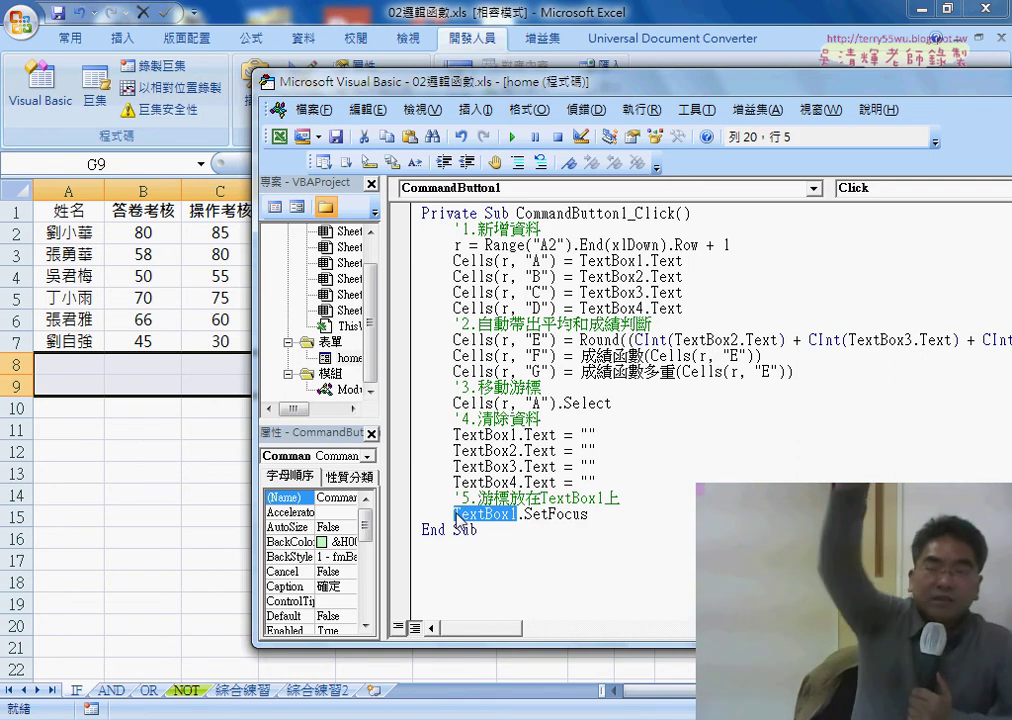
- Retype the last statement as TextBox1.SetFocus using the IntelliSense list
{"action": "left_click_drag", "start_coordinate": [589, 514], "coordinate": [519, 514]}
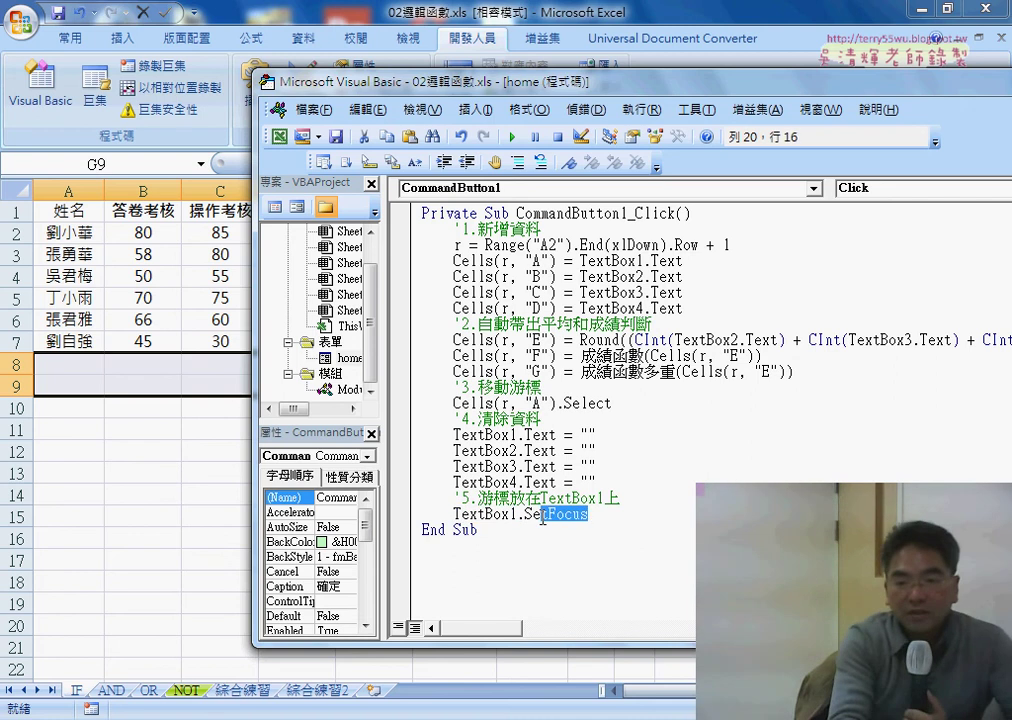
{"action": "type", "text": "."}
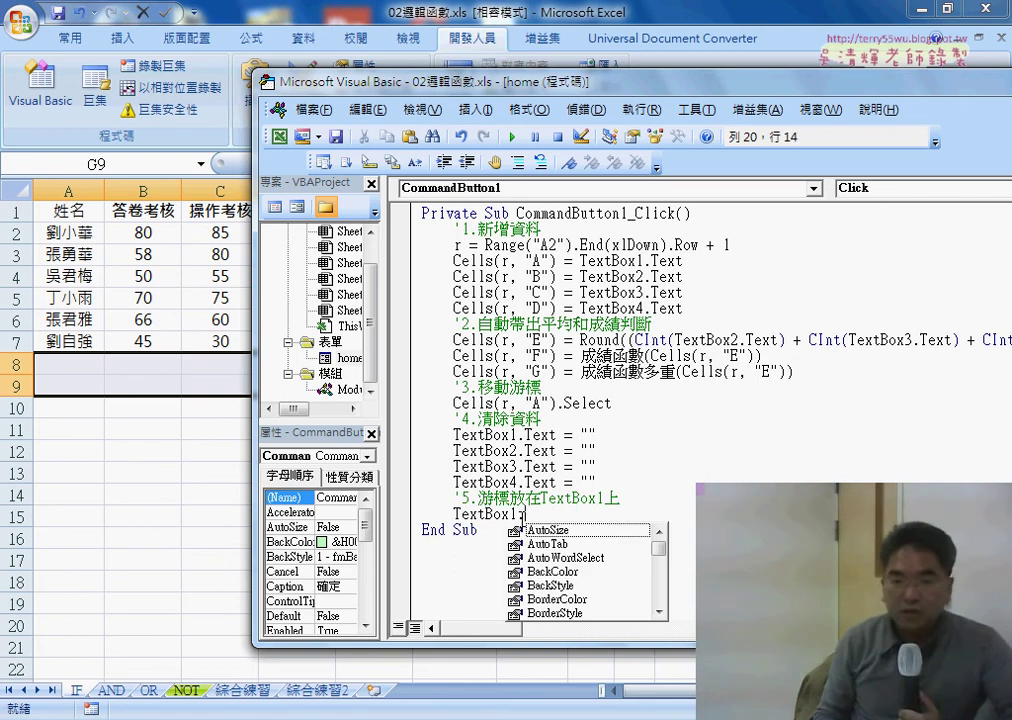
{"action": "type", "text": "s"}
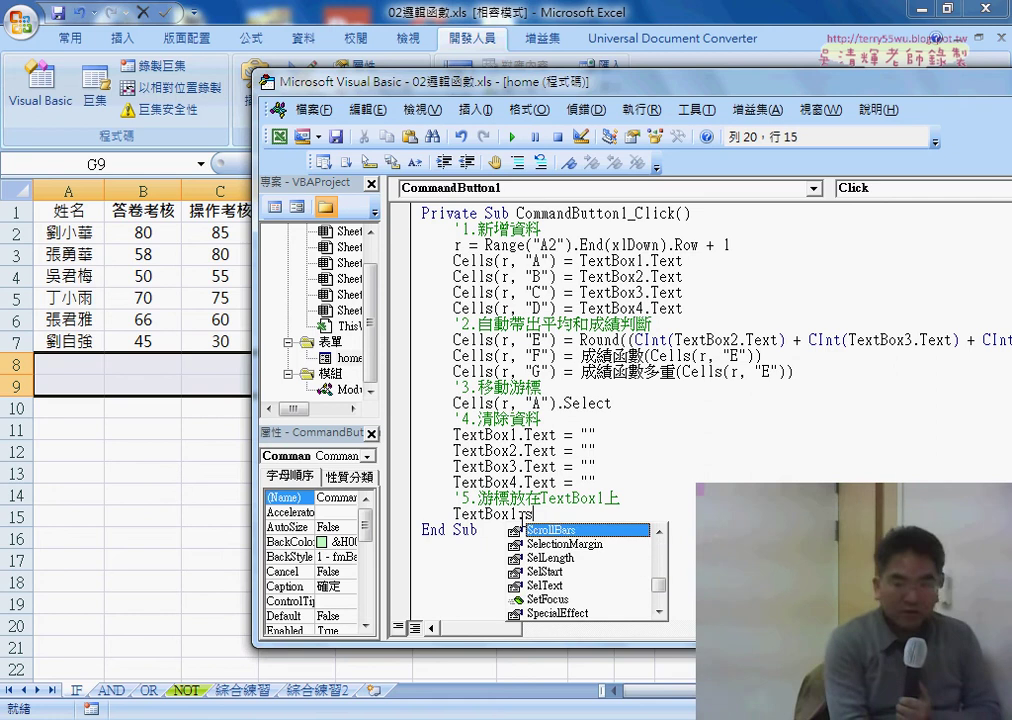
{"action": "type", "text": "et"}
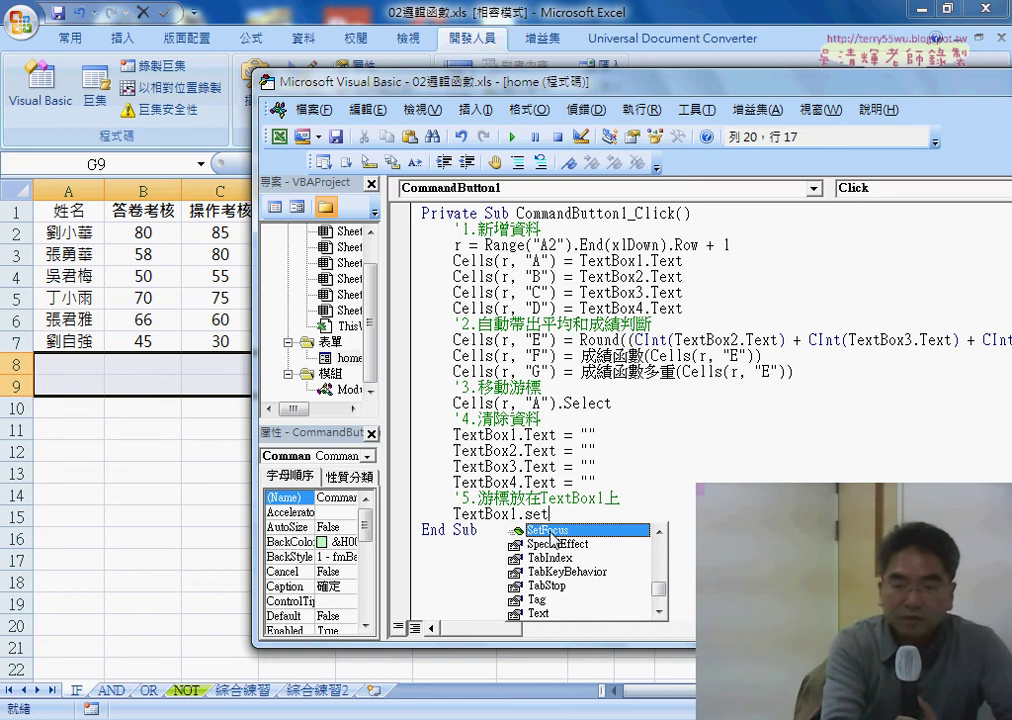
{"action": "double_click", "coordinate": [551, 531]}
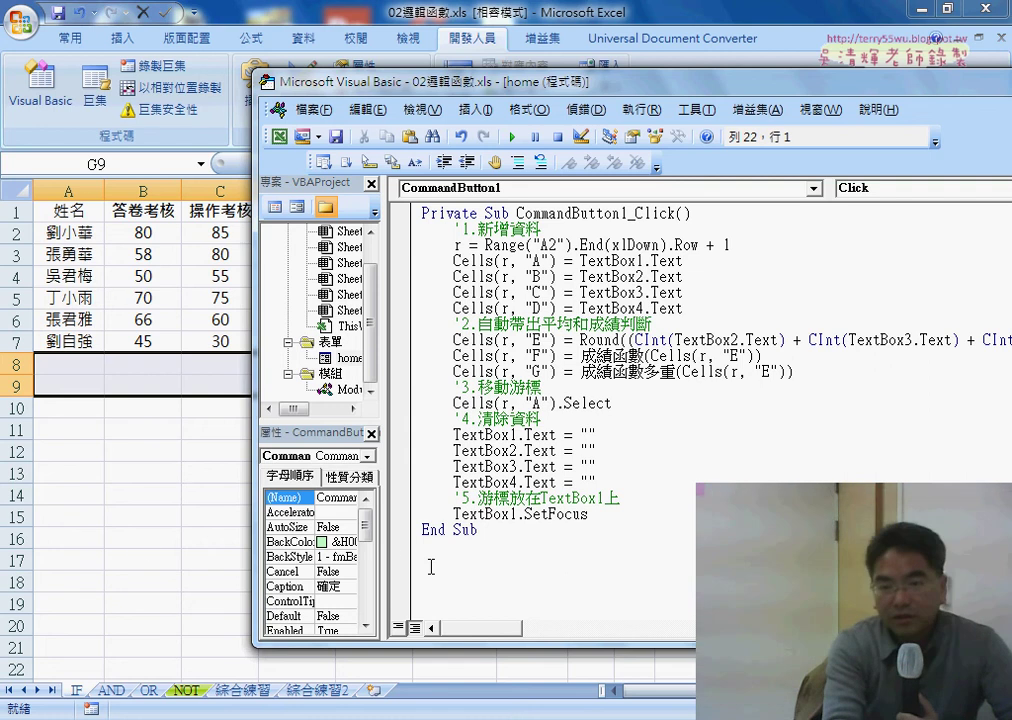
- Bring up the worksheet and launch the 成績系統 grade-entry form
{"action": "left_click", "coordinate": [201, 573]}
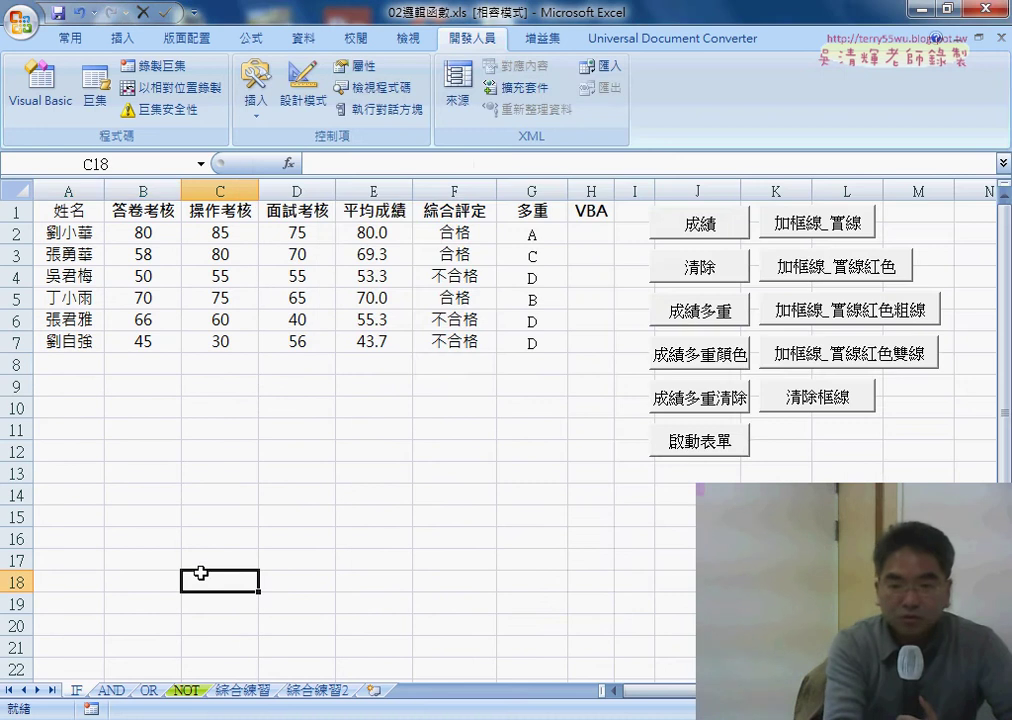
{"action": "left_click", "coordinate": [697, 447]}
{"action": "left_click_drag", "start_coordinate": [464, 239], "coordinate": [512, 388]}
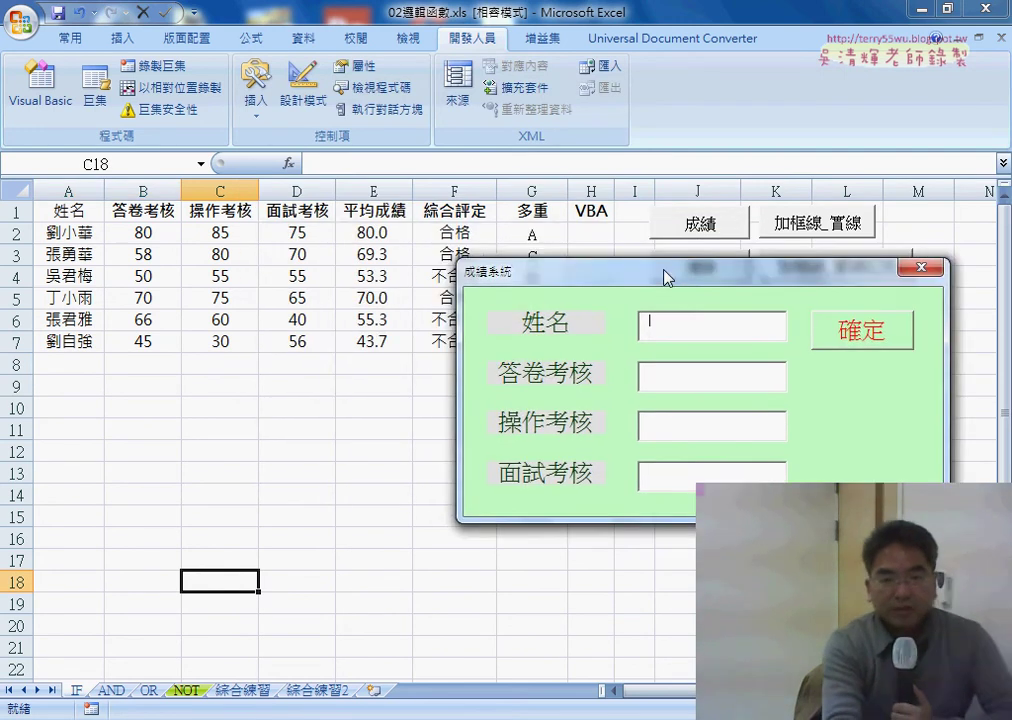
- Add student AAA with scores 85, 95, 85 as row 8, then submit the blank form
{"action": "type", "text": "A"}
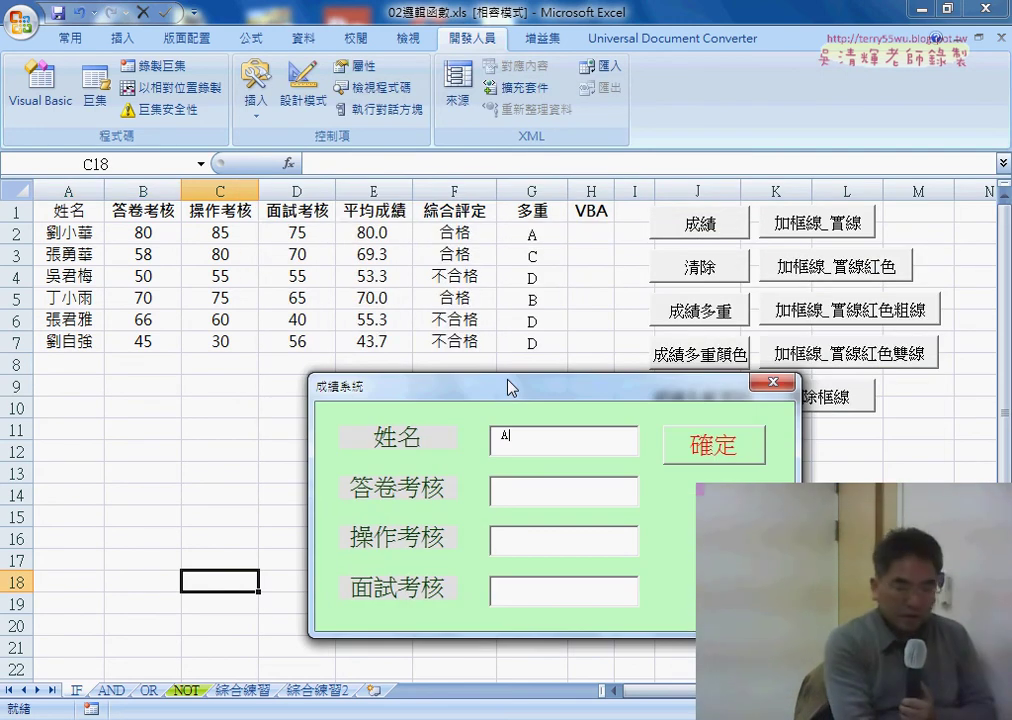
{"action": "type", "text": "AA"}
{"action": "key", "text": "Tab"}
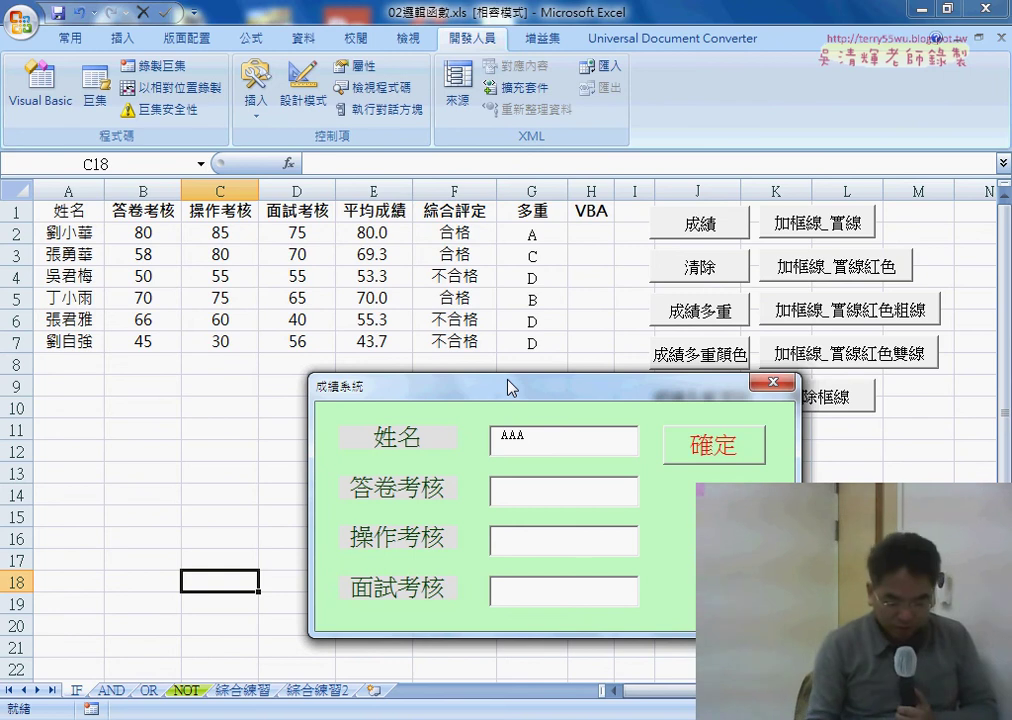
{"action": "type", "text": "85"}
{"action": "key", "text": "Tab"}
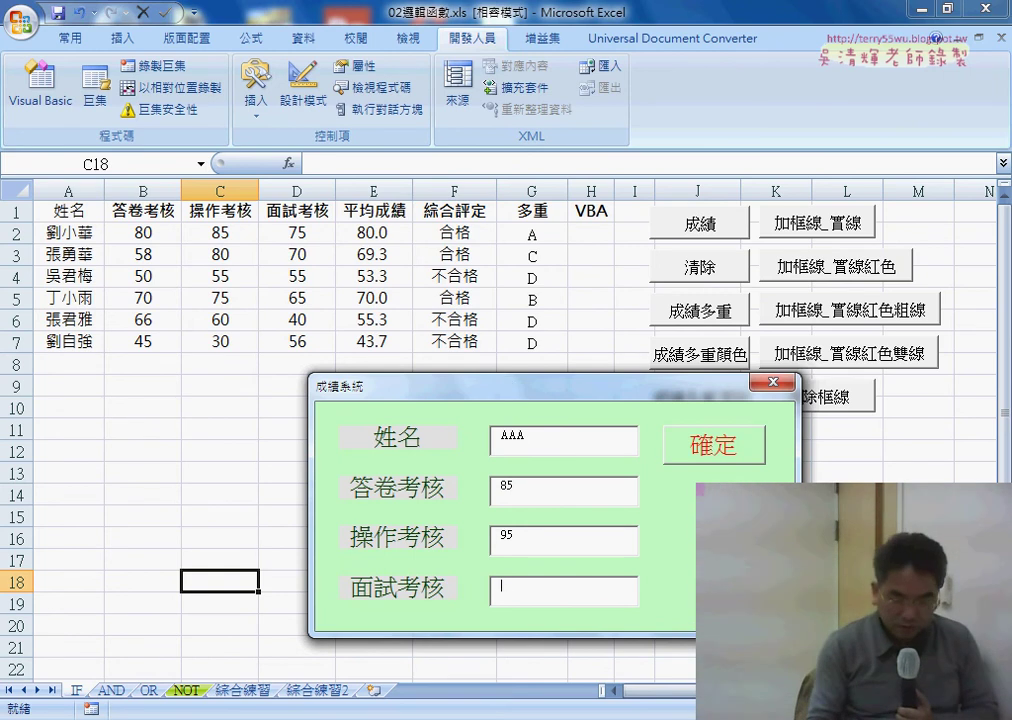
{"action": "key", "text": "Return"}
{"action": "key", "text": "Return"}
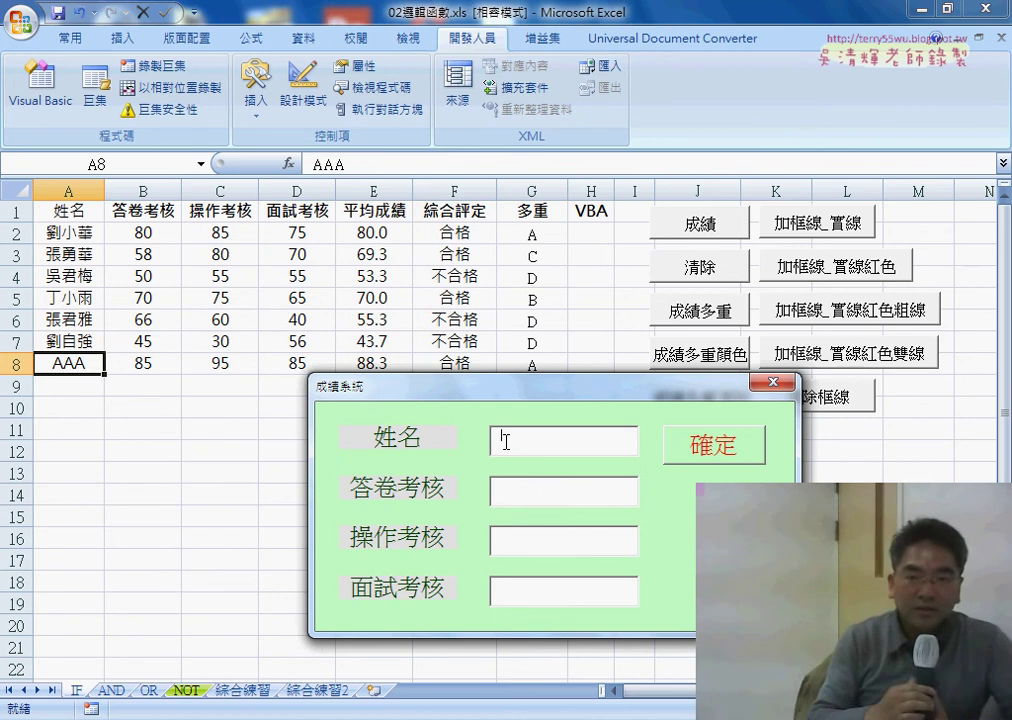
{"action": "left_click", "coordinate": [703, 453]}
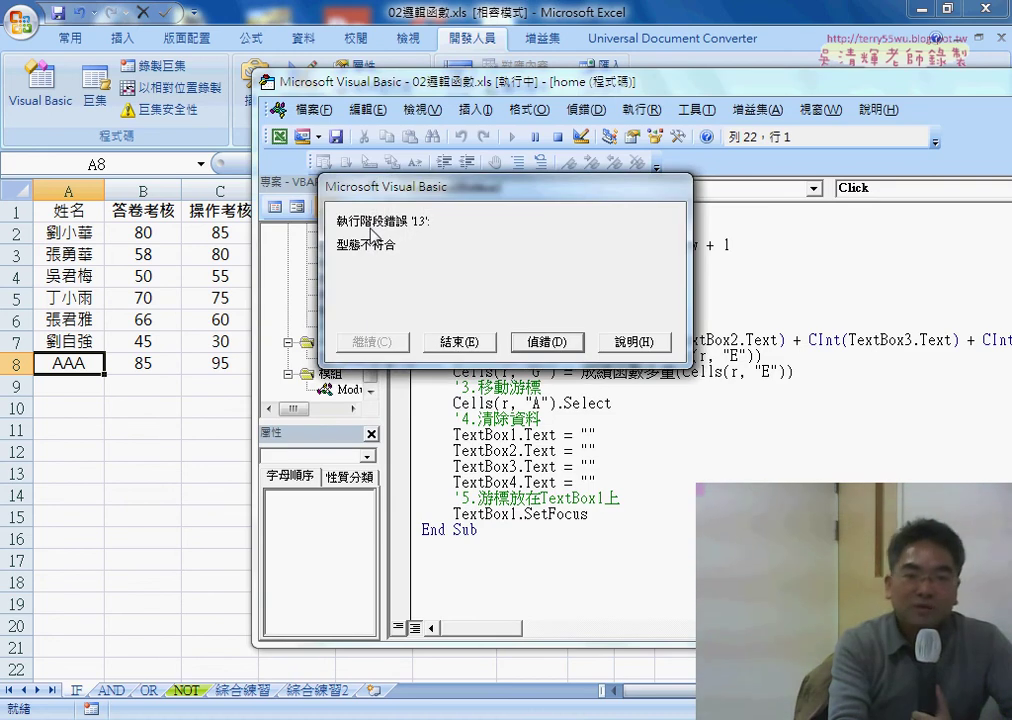
- Debug the type-mismatch error, reset the macro, and open the 確定 button's click code
{"action": "left_click_drag", "start_coordinate": [420, 187], "coordinate": [256, 404]}
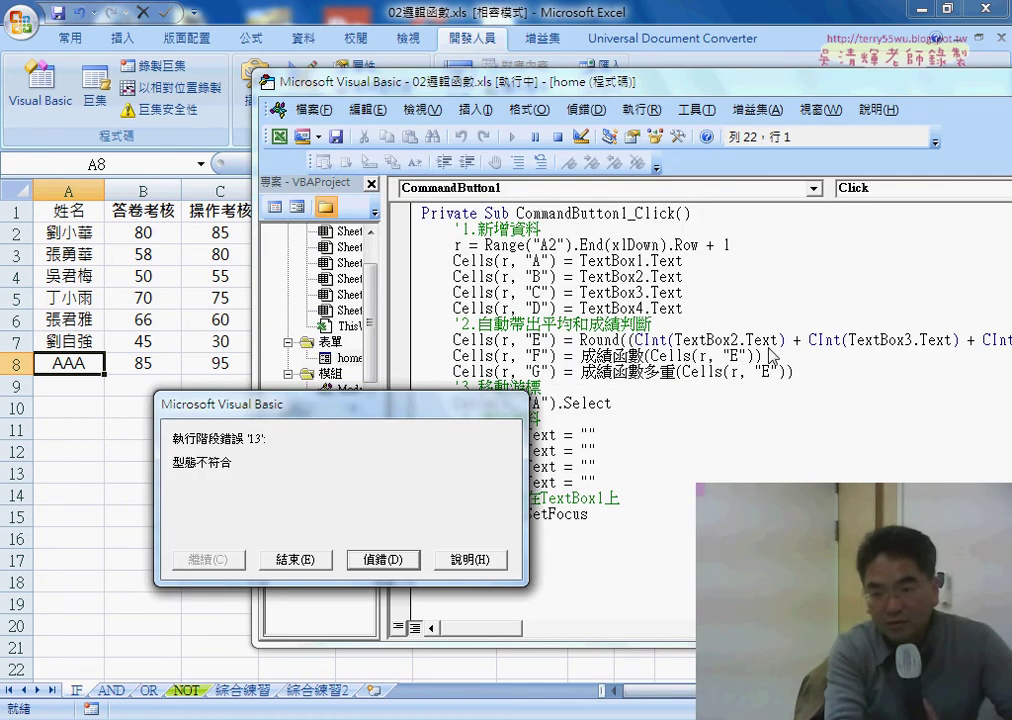
{"action": "left_click", "coordinate": [411, 563]}
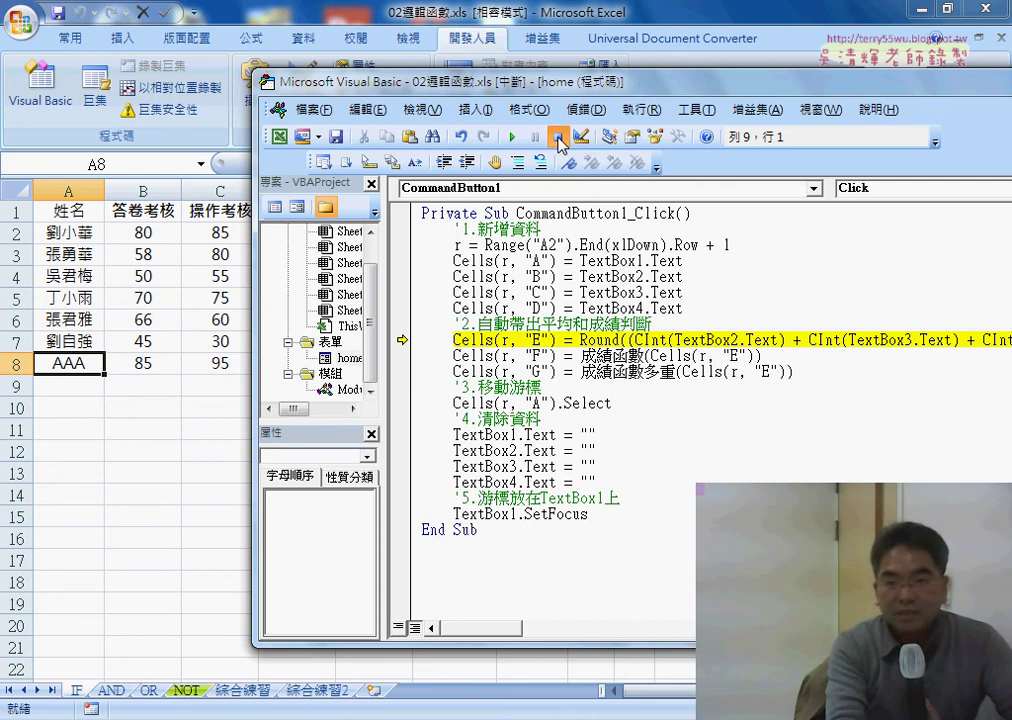
{"action": "left_click", "coordinate": [557, 140]}
{"action": "double_click", "coordinate": [755, 268]}
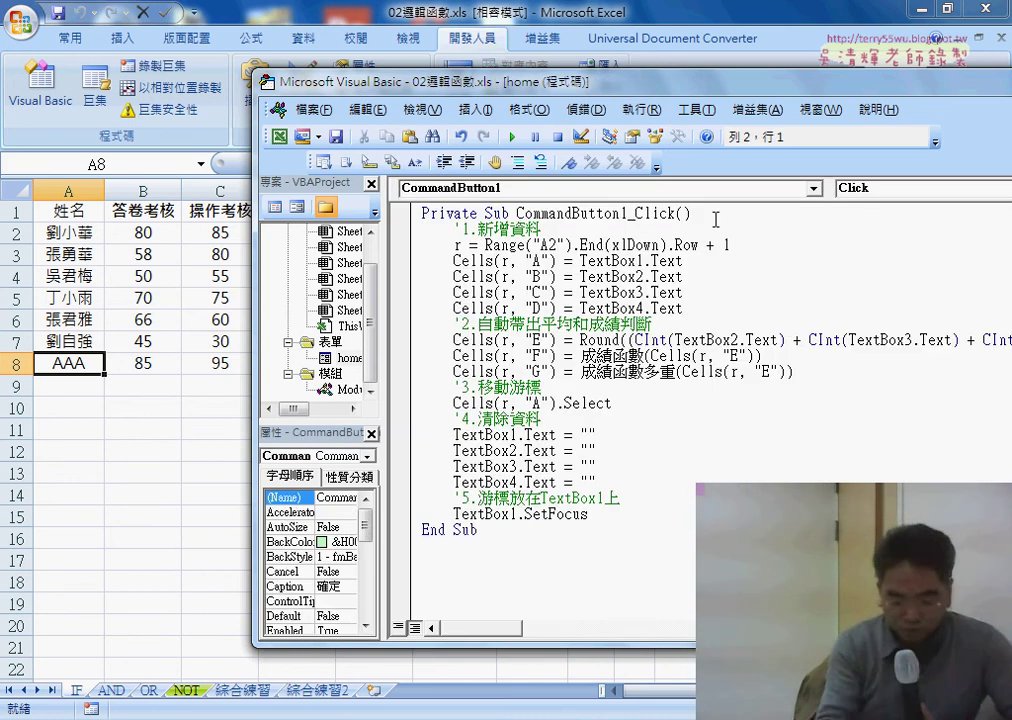
- Insert an indented blank line at the start of CommandButton1_Click, then switch to 程式碼.docx
{"action": "key", "text": "Return"}
{"action": "key", "text": "Return"}
{"action": "key", "text": "Return"}
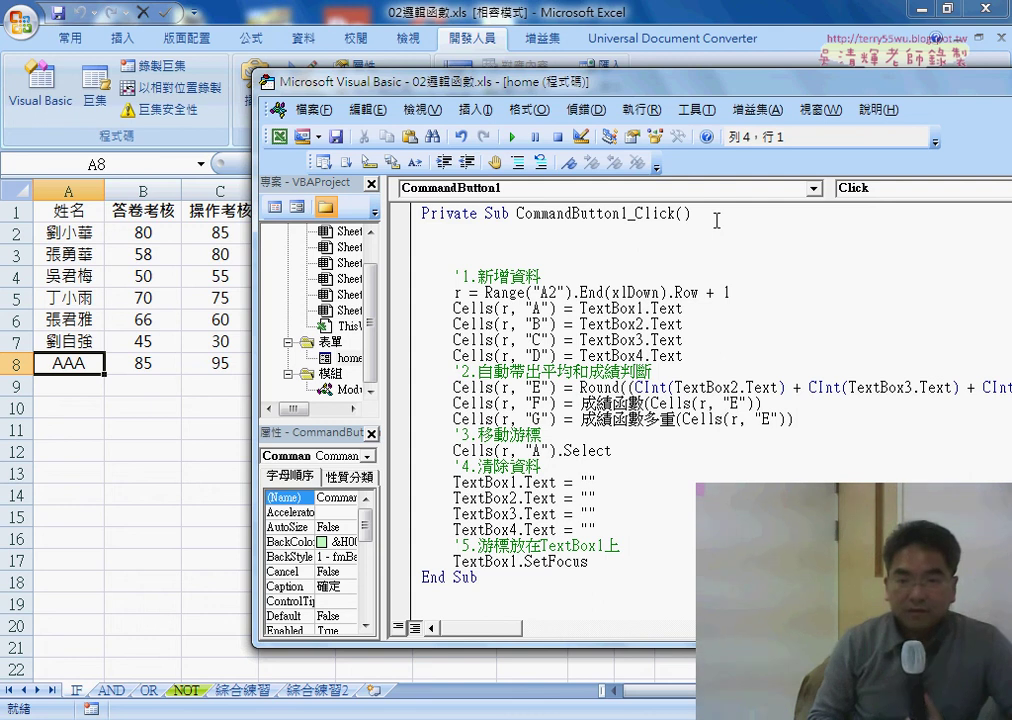
{"action": "key", "text": "Up"}
{"action": "key", "text": "Up"}
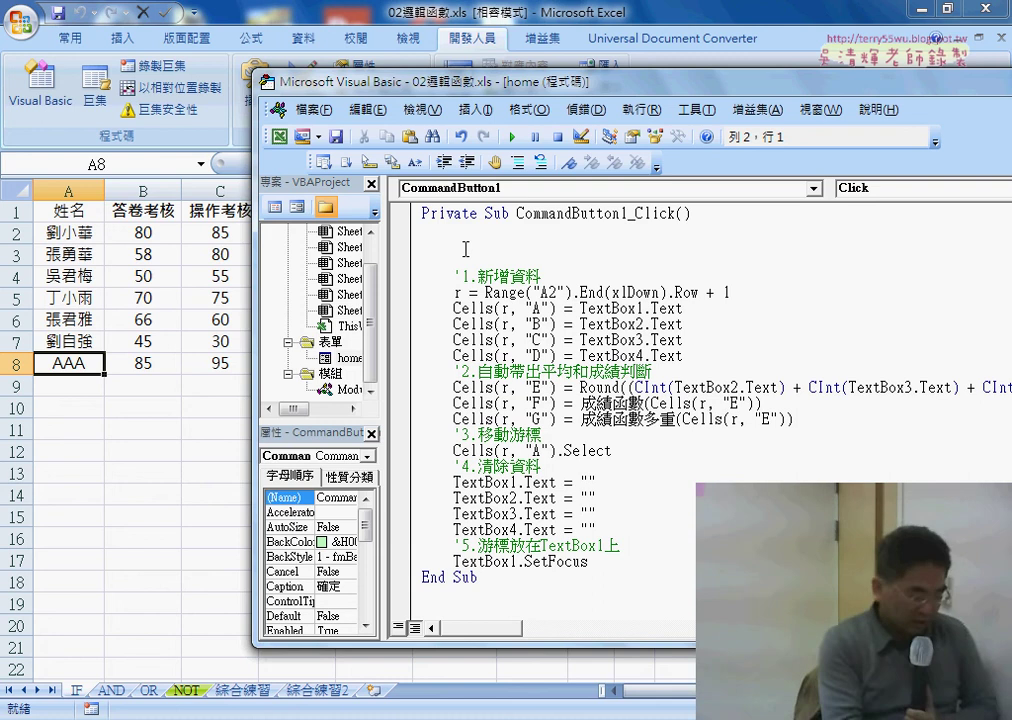
{"action": "key", "text": "Tab"}
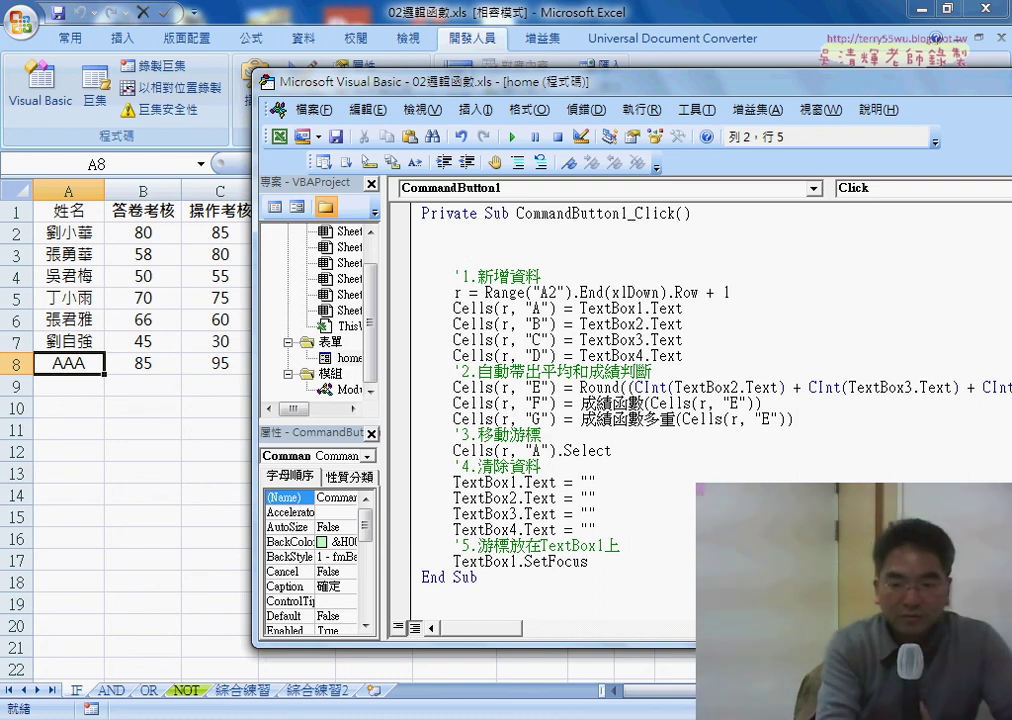
{"action": "left_click", "coordinate": [479, 661]}
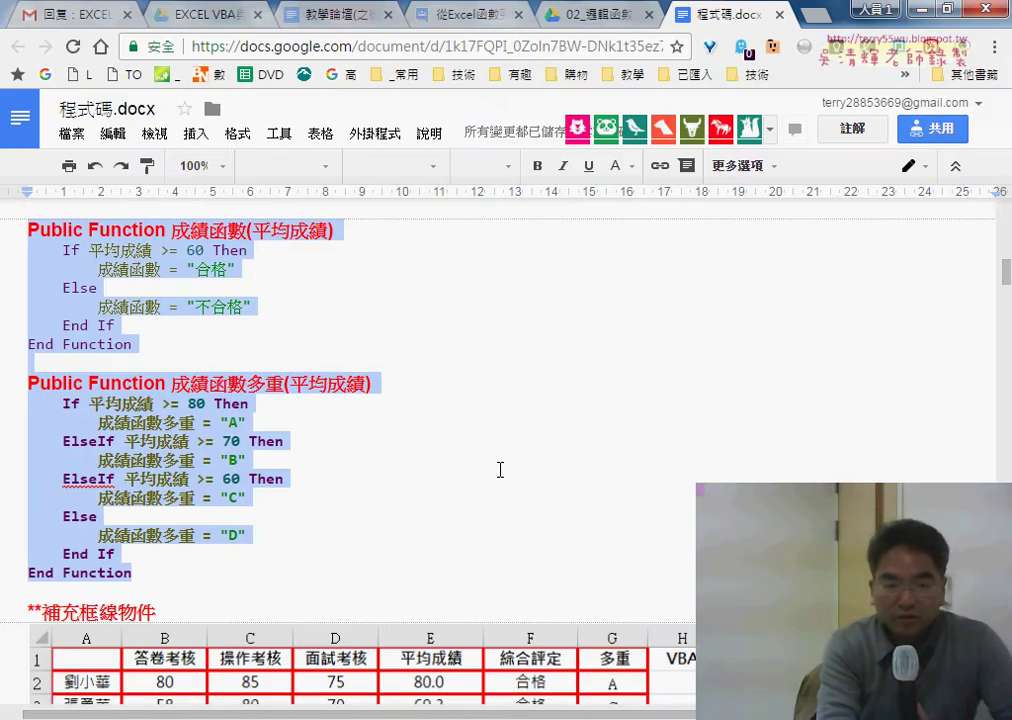
- Copy the '1.判斷有無輸入資料(全部) If…End If block from the 改良版 section, then return to Excel
{"action": "scroll", "coordinate": [500, 470], "scroll_direction": "down", "scroll_amount": 5}
{"action": "scroll", "coordinate": [500, 470], "scroll_direction": "down", "scroll_amount": 2}
{"action": "scroll", "coordinate": [500, 470], "scroll_direction": "down", "scroll_amount": 4}
{"action": "scroll", "coordinate": [500, 470], "scroll_direction": "down", "scroll_amount": 4}
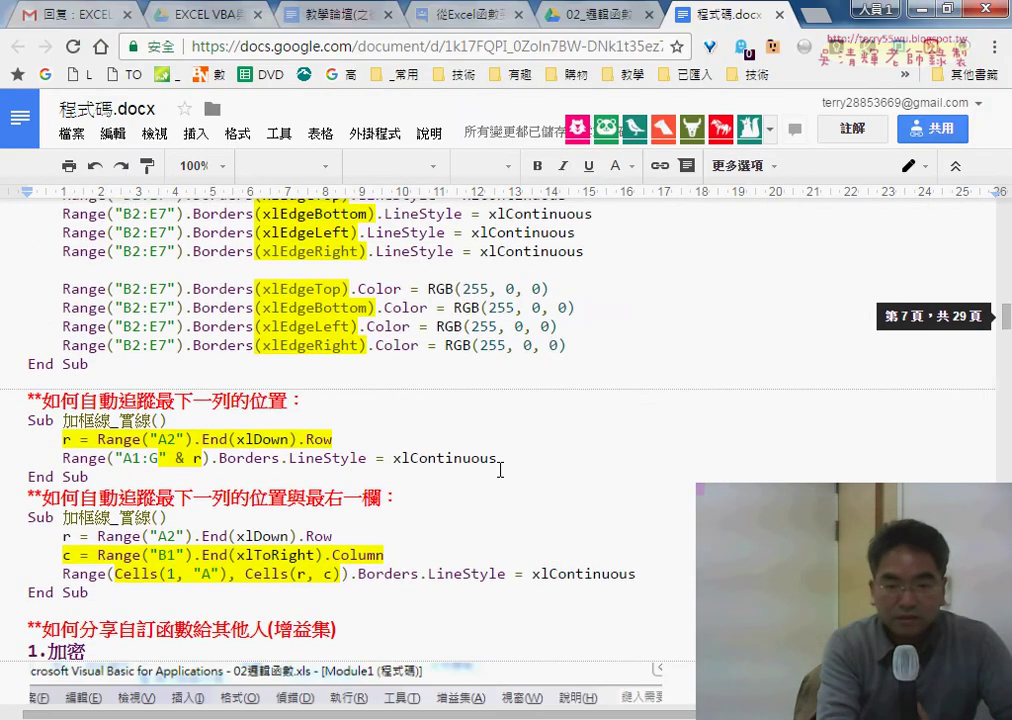
{"action": "scroll", "coordinate": [500, 470], "scroll_direction": "down", "scroll_amount": 5}
{"action": "scroll", "coordinate": [500, 470], "scroll_direction": "down", "scroll_amount": 4}
{"action": "scroll", "coordinate": [500, 470], "scroll_direction": "down", "scroll_amount": 4}
{"action": "scroll", "coordinate": [500, 470], "scroll_direction": "down", "scroll_amount": 4}
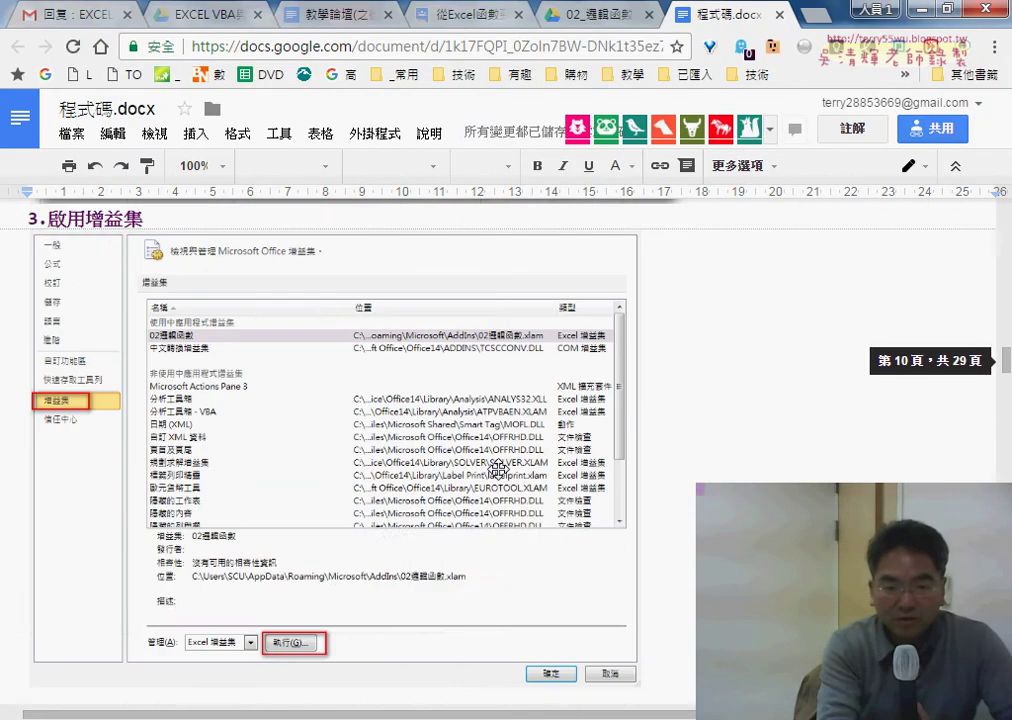
{"action": "scroll", "coordinate": [498, 469], "scroll_direction": "down", "scroll_amount": 4}
{"action": "scroll", "coordinate": [498, 469], "scroll_direction": "down", "scroll_amount": 3}
{"action": "scroll", "coordinate": [498, 469], "scroll_direction": "down", "scroll_amount": 4}
{"action": "scroll", "coordinate": [498, 469], "scroll_direction": "down", "scroll_amount": 2}
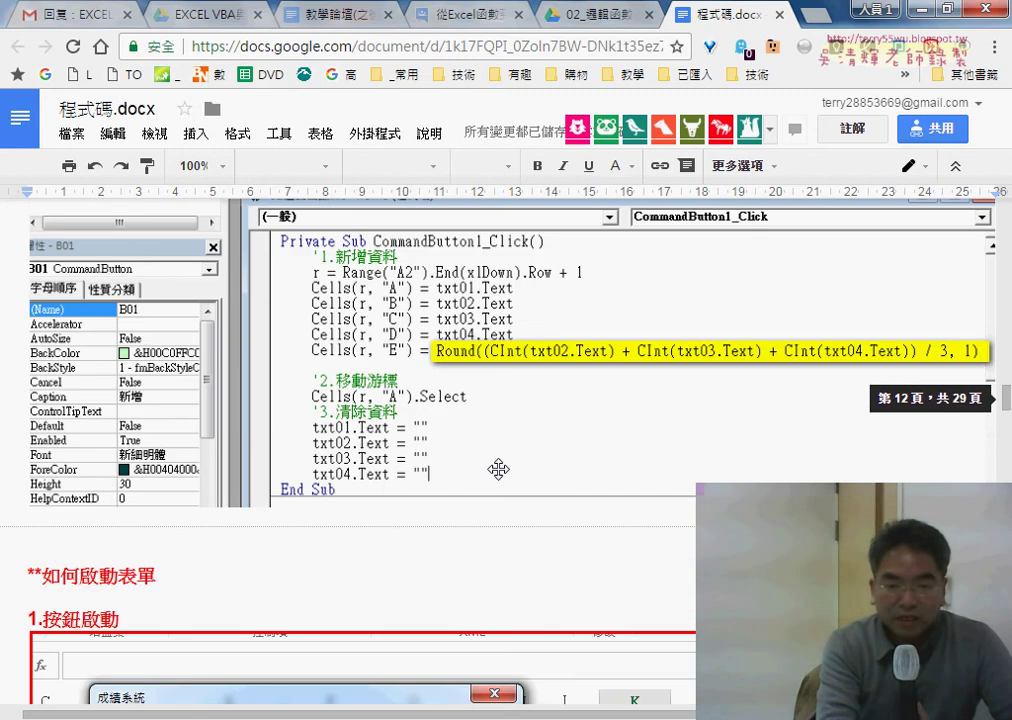
{"action": "scroll", "coordinate": [498, 469], "scroll_direction": "down", "scroll_amount": 4}
{"action": "scroll", "coordinate": [498, 469], "scroll_direction": "down", "scroll_amount": 4}
{"action": "scroll", "coordinate": [498, 469], "scroll_direction": "down", "scroll_amount": 4}
{"action": "scroll", "coordinate": [500, 469], "scroll_direction": "down", "scroll_amount": 2}
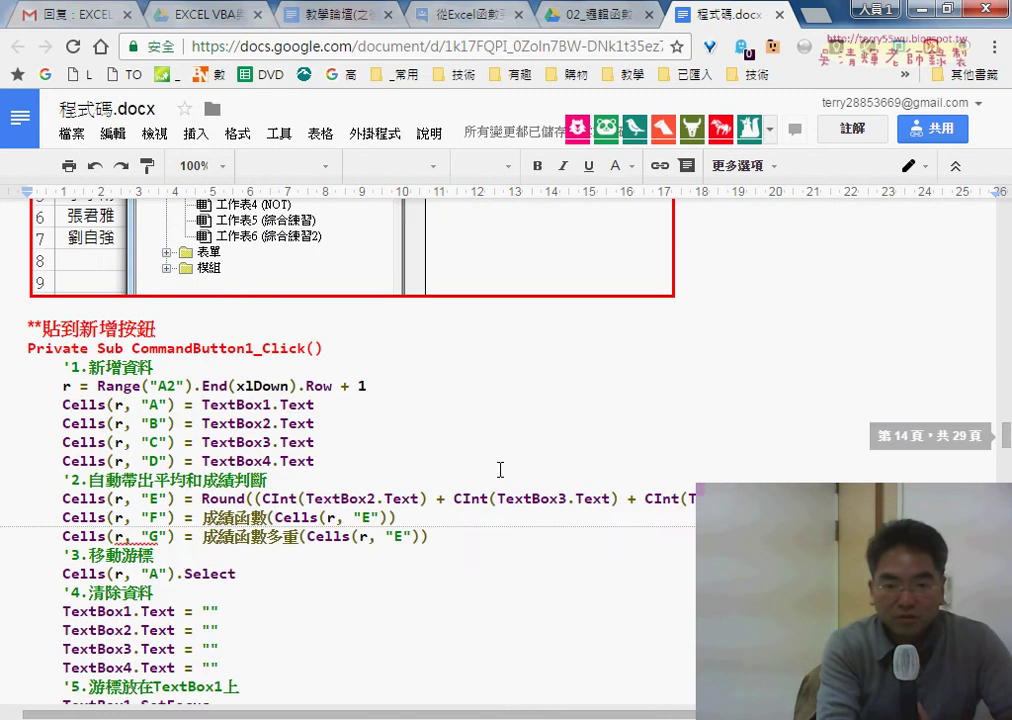
{"action": "scroll", "coordinate": [500, 470], "scroll_direction": "down", "scroll_amount": 2}
{"action": "scroll", "coordinate": [500, 470], "scroll_direction": "down", "scroll_amount": 3}
{"action": "scroll", "coordinate": [497, 470], "scroll_direction": "down", "scroll_amount": 1}
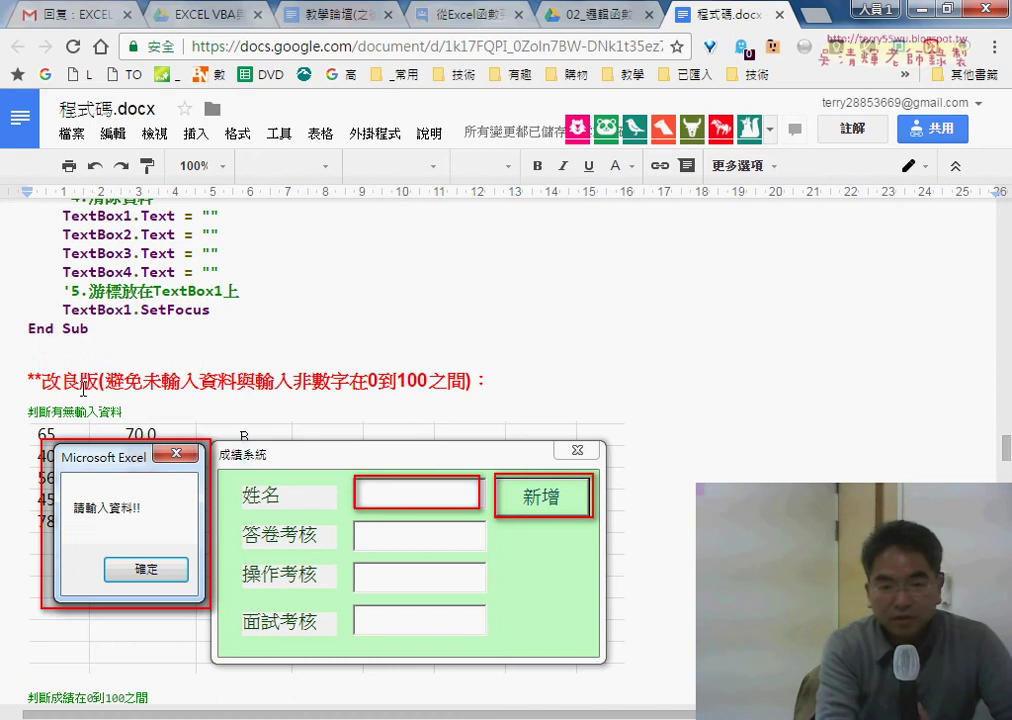
{"action": "scroll", "coordinate": [359, 433], "scroll_direction": "down", "scroll_amount": 4}
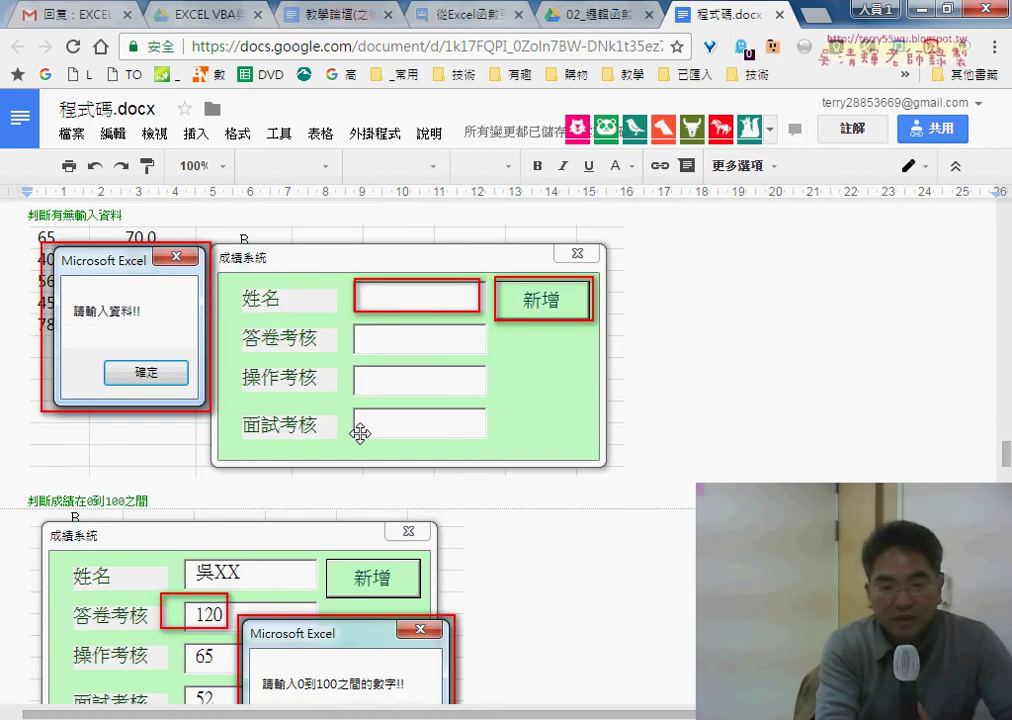
{"action": "scroll", "coordinate": [359, 435], "scroll_direction": "down", "scroll_amount": 4}
{"action": "scroll", "coordinate": [300, 436], "scroll_direction": "down", "scroll_amount": 4}
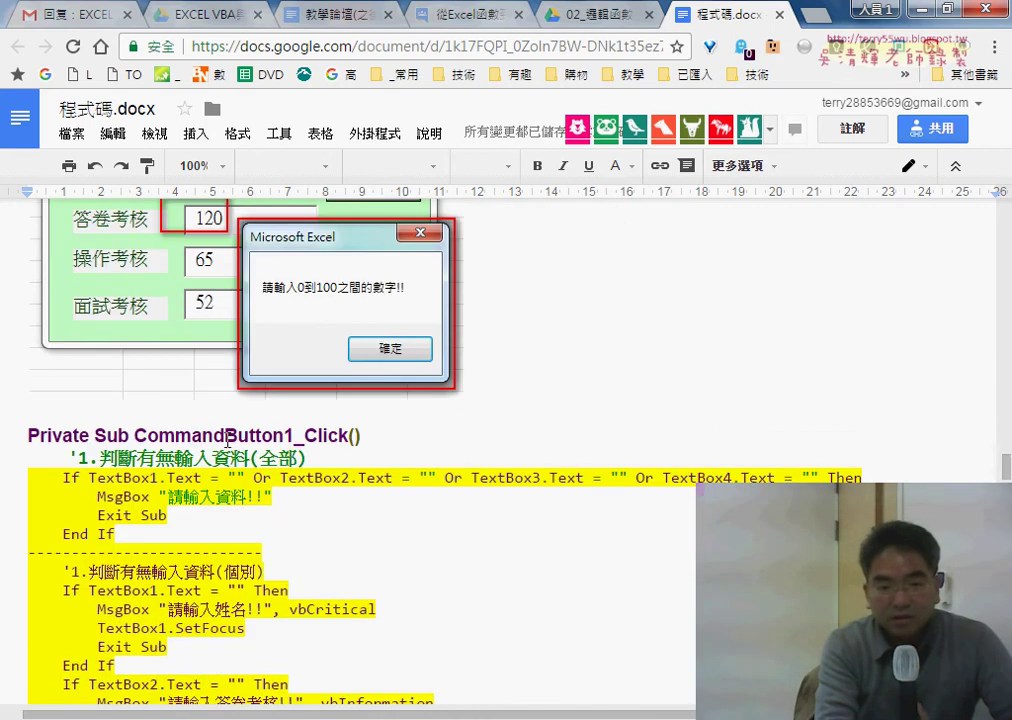
{"action": "scroll", "coordinate": [271, 458], "scroll_direction": "down", "scroll_amount": 1}
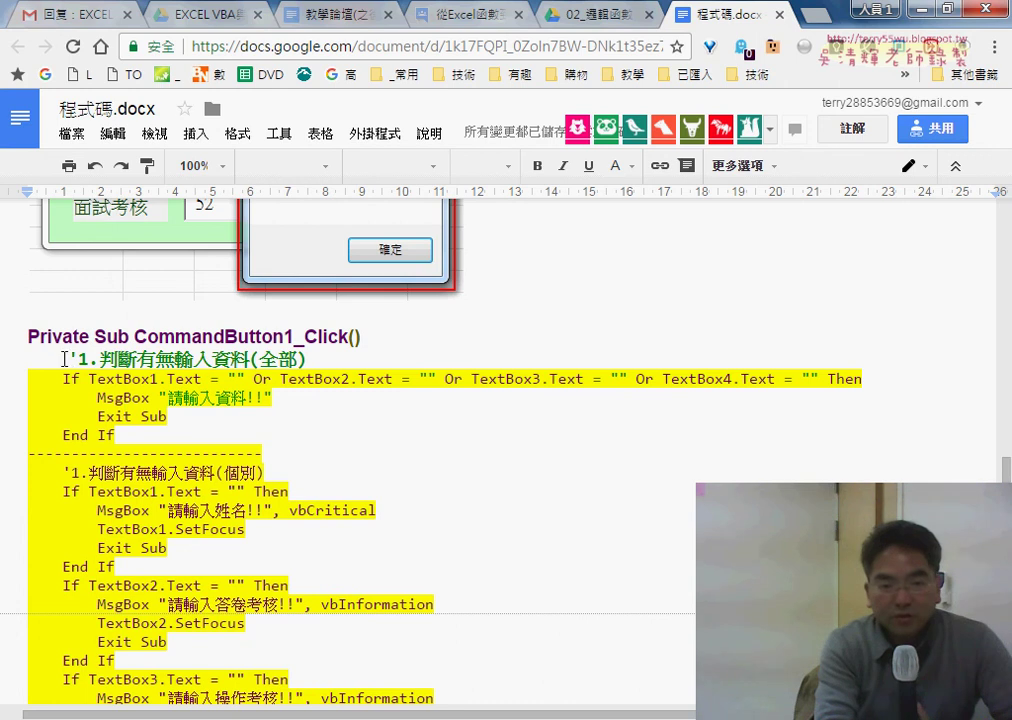
{"action": "mouse_move", "coordinate": [114, 436]}
{"action": "left_mouse_down"}
{"action": "mouse_move", "coordinate": [15, 354]}
{"action": "mouse_move", "coordinate": [290, 347]}
{"action": "left_mouse_up"}
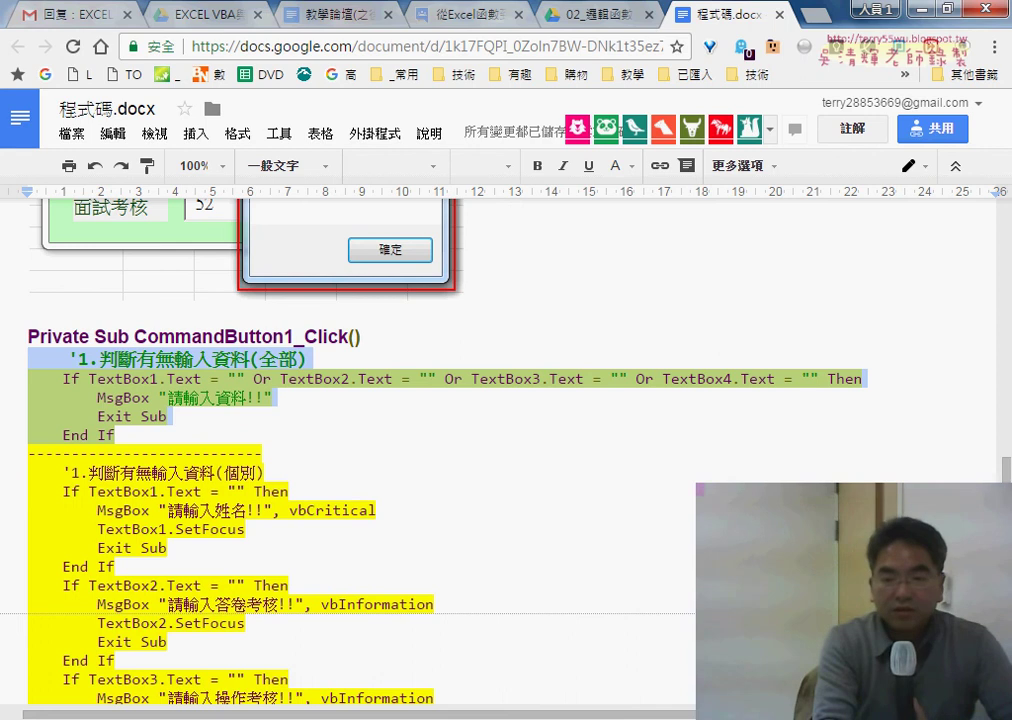
{"action": "left_click", "coordinate": [660, 610]}
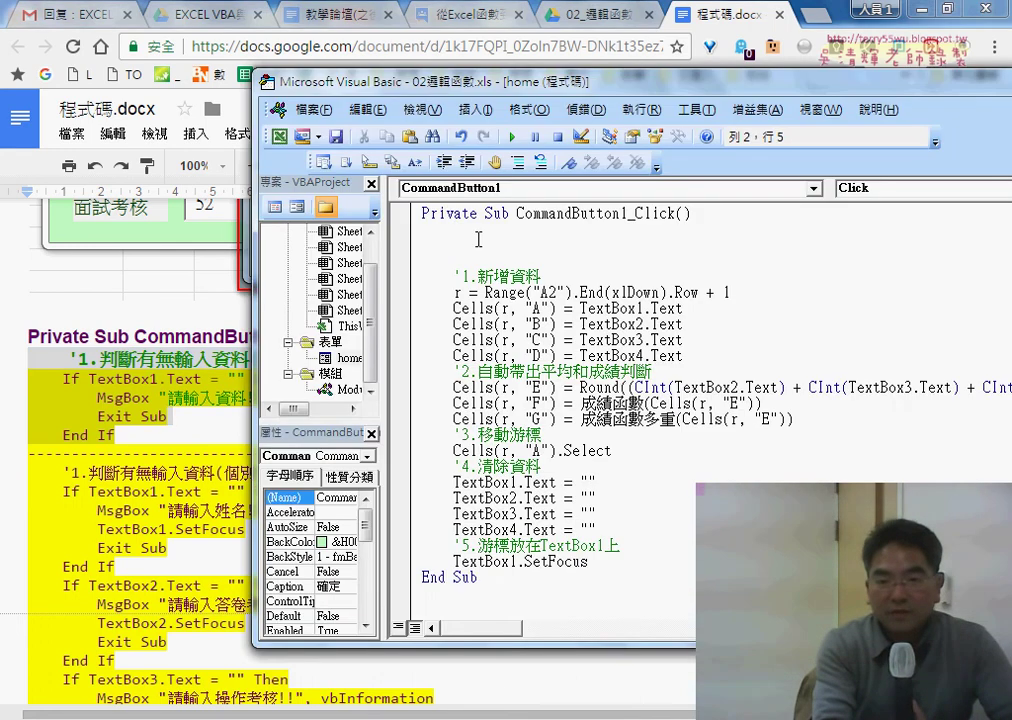
- Paste the all-fields-empty check at the start of CommandButton1_Click and remove the extra blank line
{"action": "right_click", "coordinate": [418, 196]}
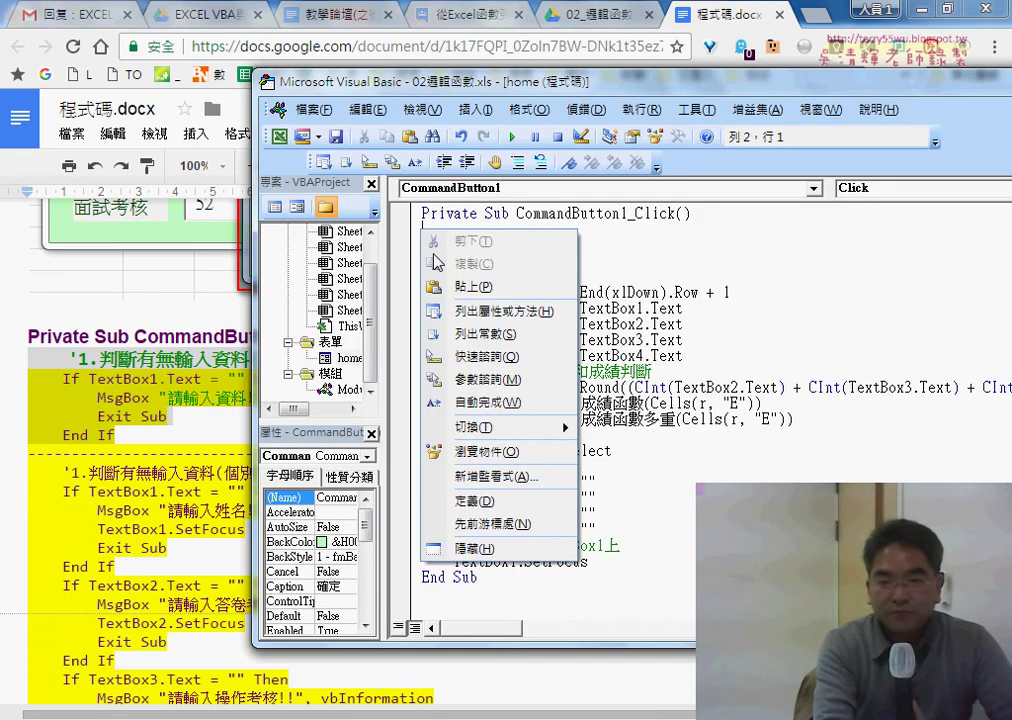
{"action": "left_click", "coordinate": [462, 268]}
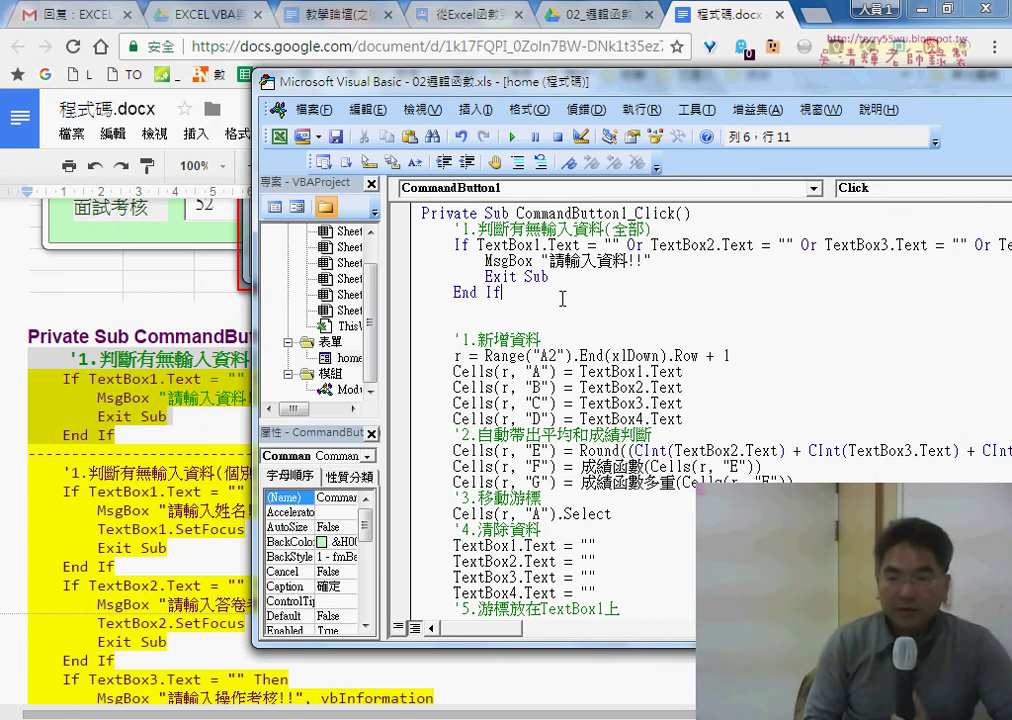
{"action": "key", "text": "Delete"}
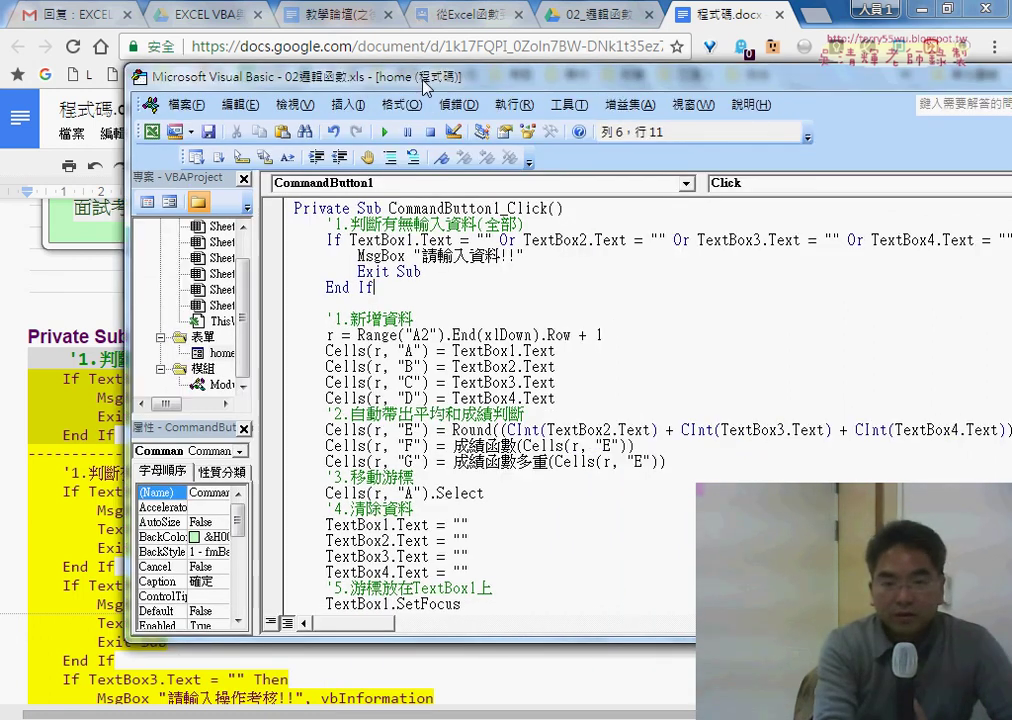
{"action": "left_click_drag", "start_coordinate": [465, 84], "coordinate": [145, 72]}
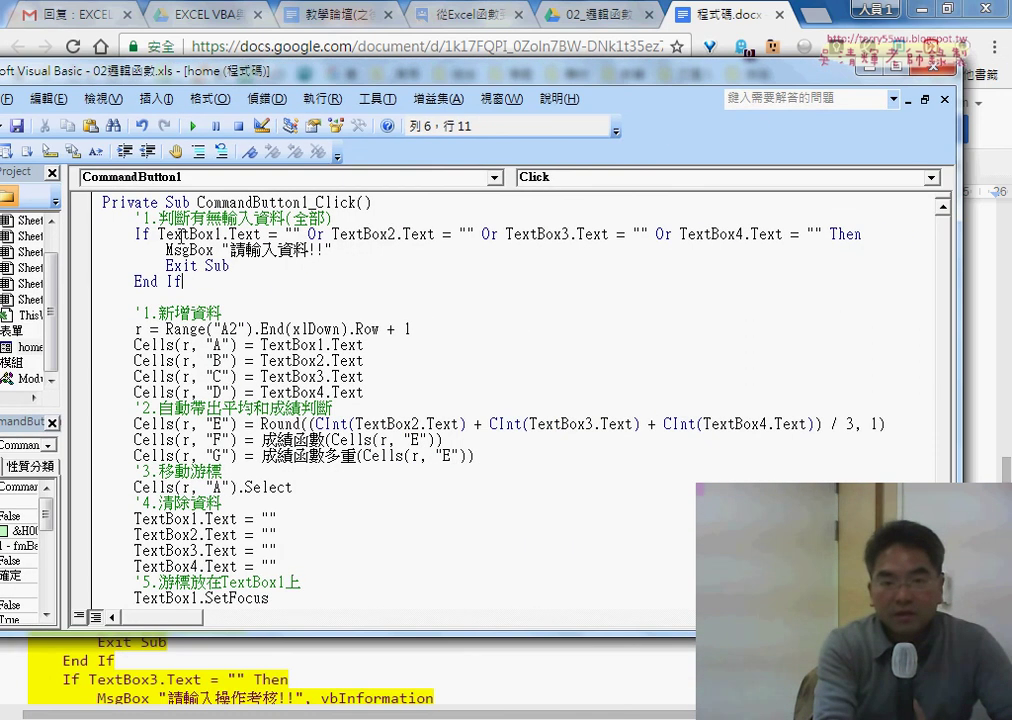
- Walk through the TextBox1–TextBox4 empty conditions, the 請輸入資料!! MsgBox and Exit Sub, then run the form
{"action": "left_click_drag", "start_coordinate": [160, 234], "coordinate": [481, 234]}
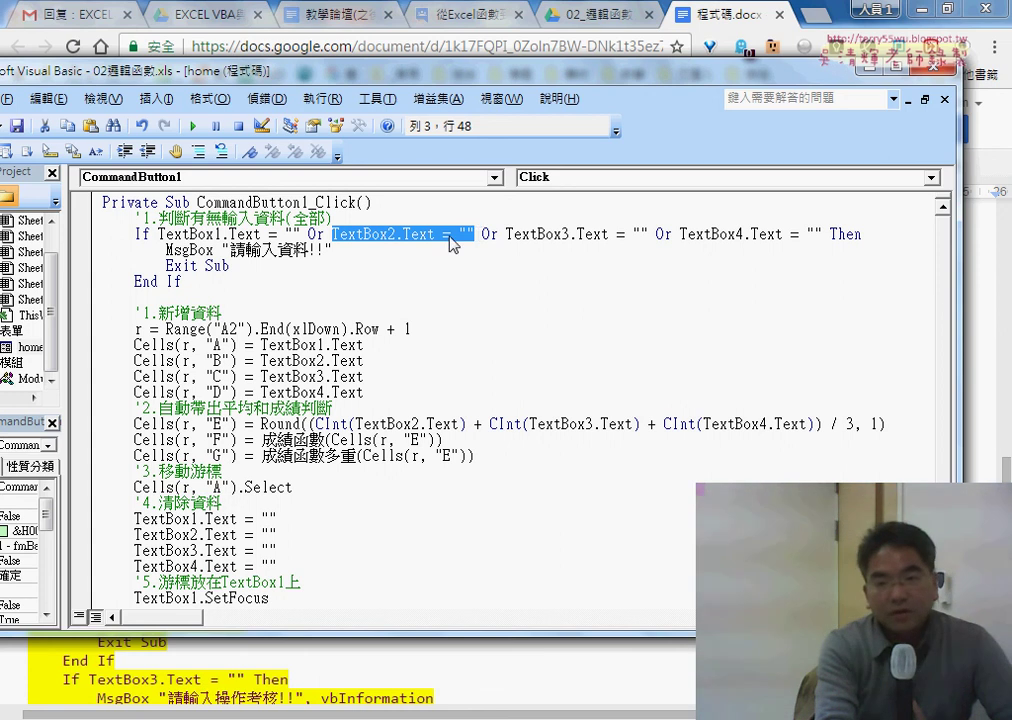
{"action": "left_click_drag", "start_coordinate": [506, 234], "coordinate": [651, 236]}
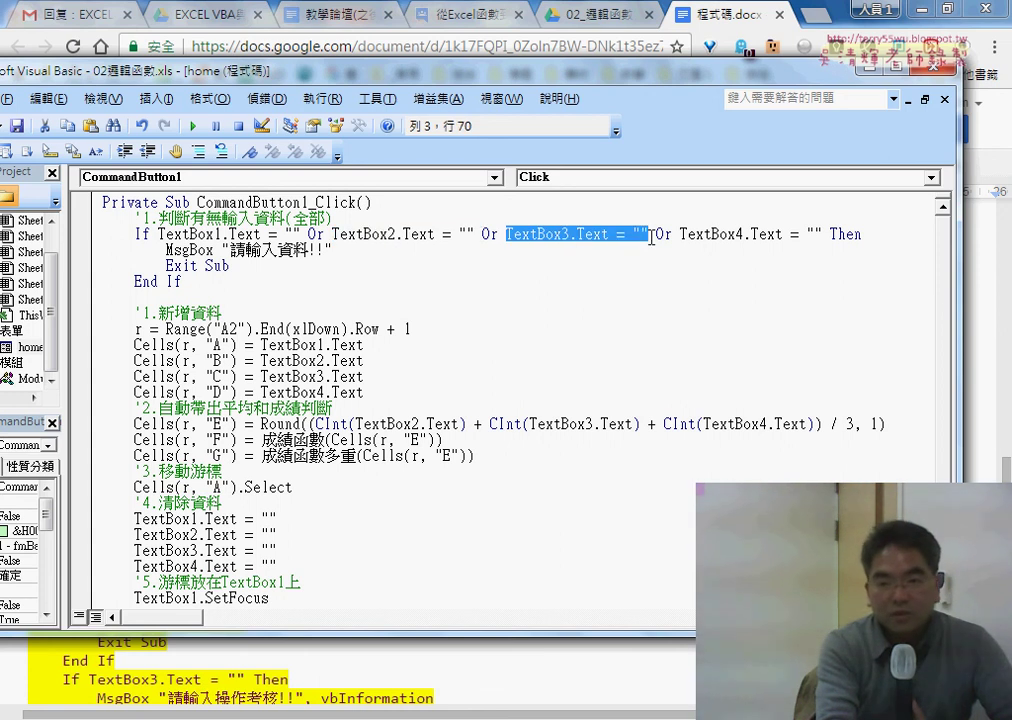
{"action": "left_click", "coordinate": [714, 235]}
{"action": "left_click_drag", "start_coordinate": [822, 234], "coordinate": [801, 234]}
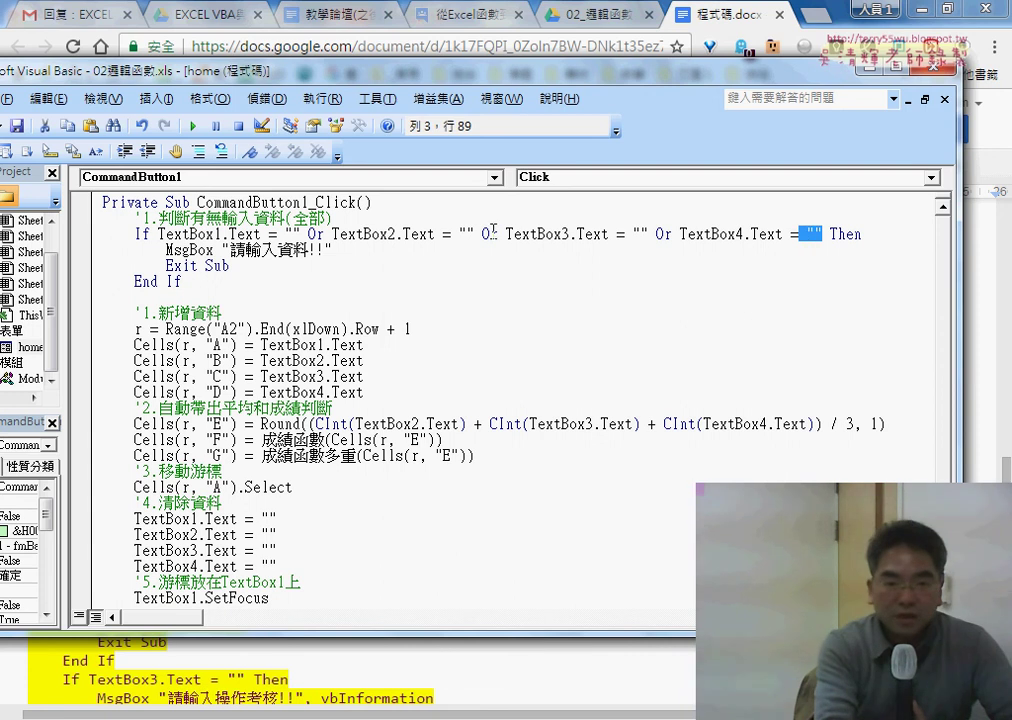
{"action": "left_click_drag", "start_coordinate": [167, 250], "coordinate": [333, 252]}
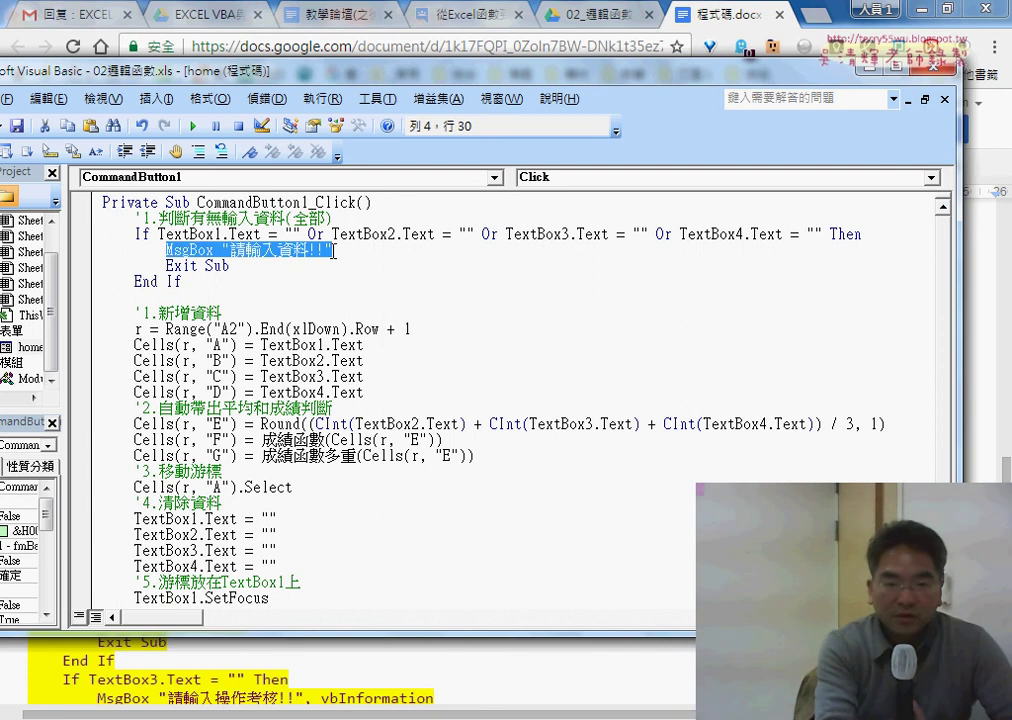
{"action": "left_click_drag", "start_coordinate": [231, 265], "coordinate": [165, 265]}
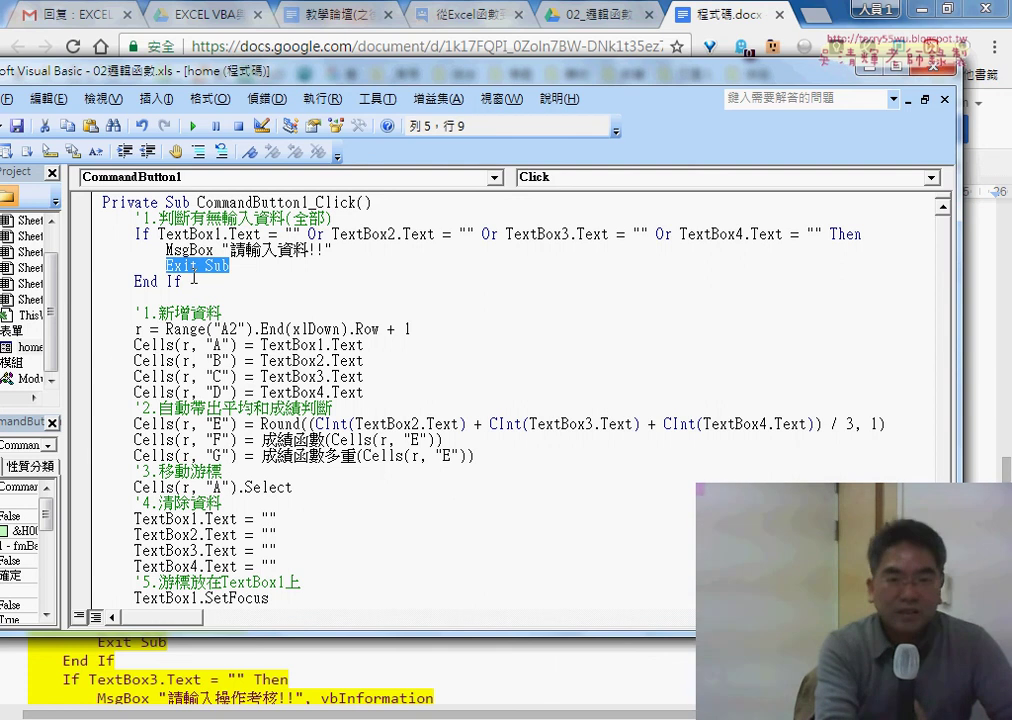
{"action": "left_click", "coordinate": [193, 126]}
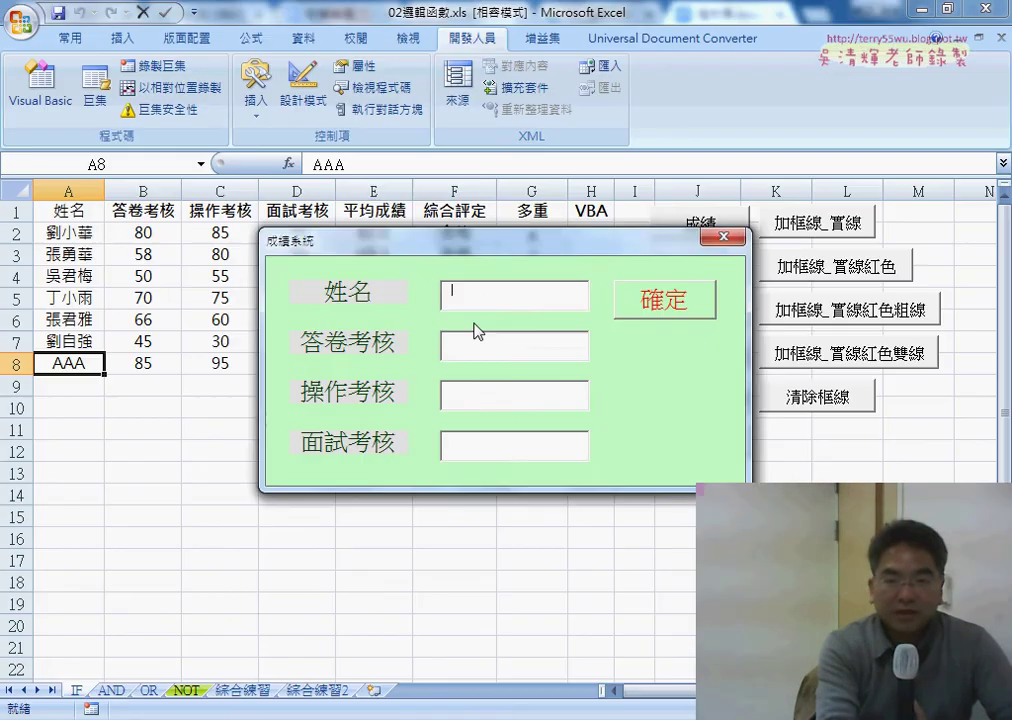
- Submit the empty form, then BBB, 85, 85 with 面試考核 blank, dismissing each 請輸入資料!! warning
{"action": "left_click", "coordinate": [660, 305]}
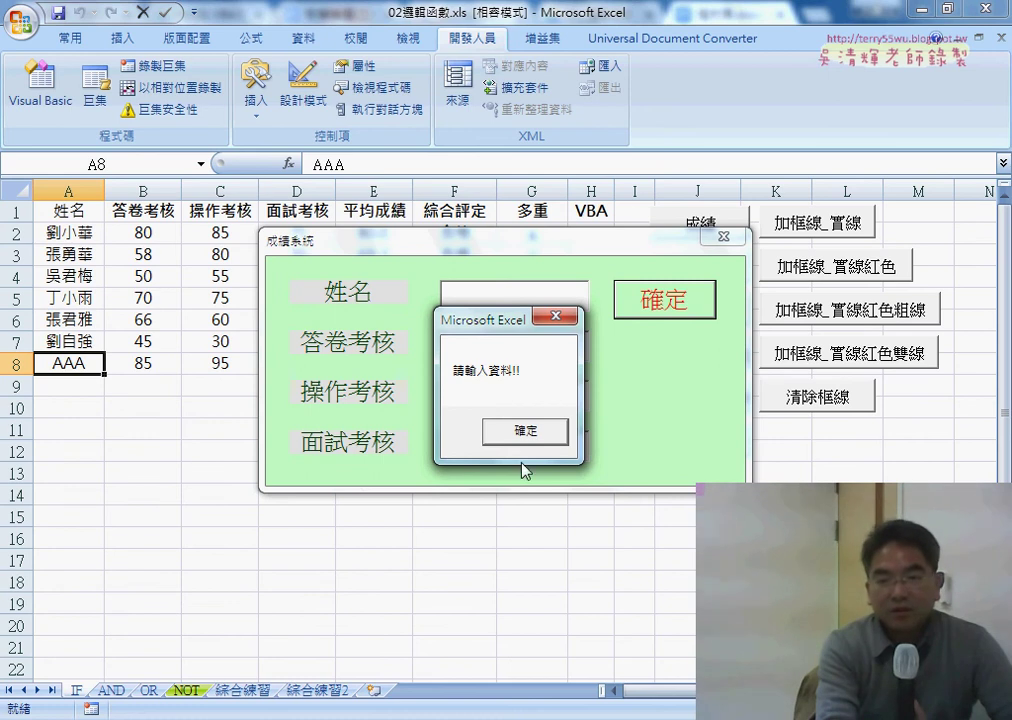
{"action": "key", "text": "Return"}
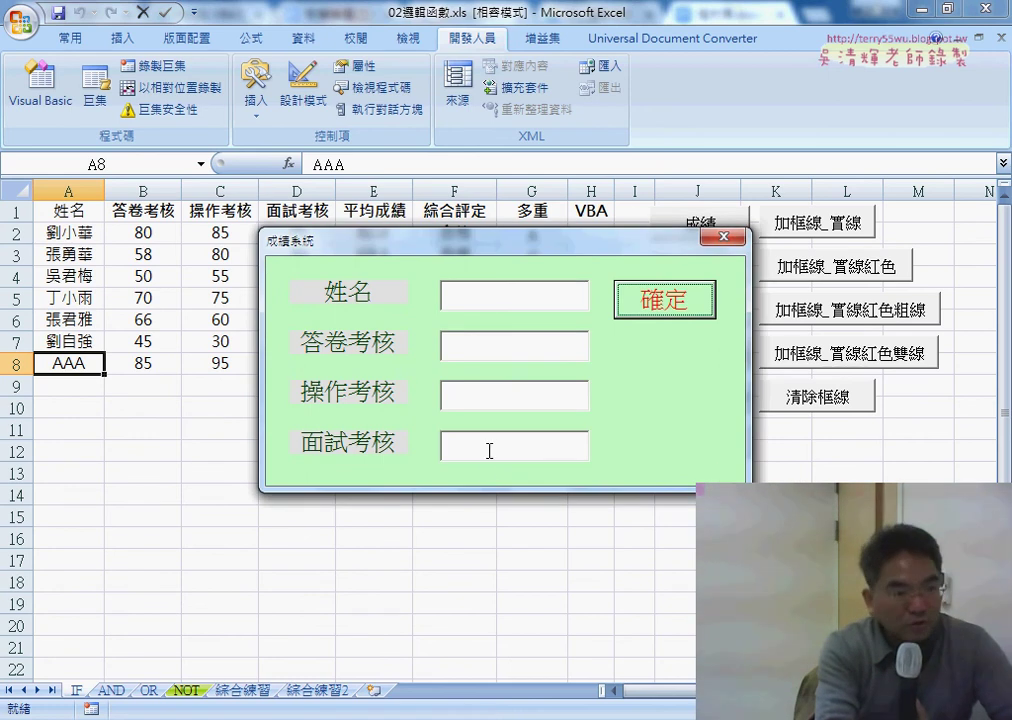
{"action": "left_click", "coordinate": [477, 296]}
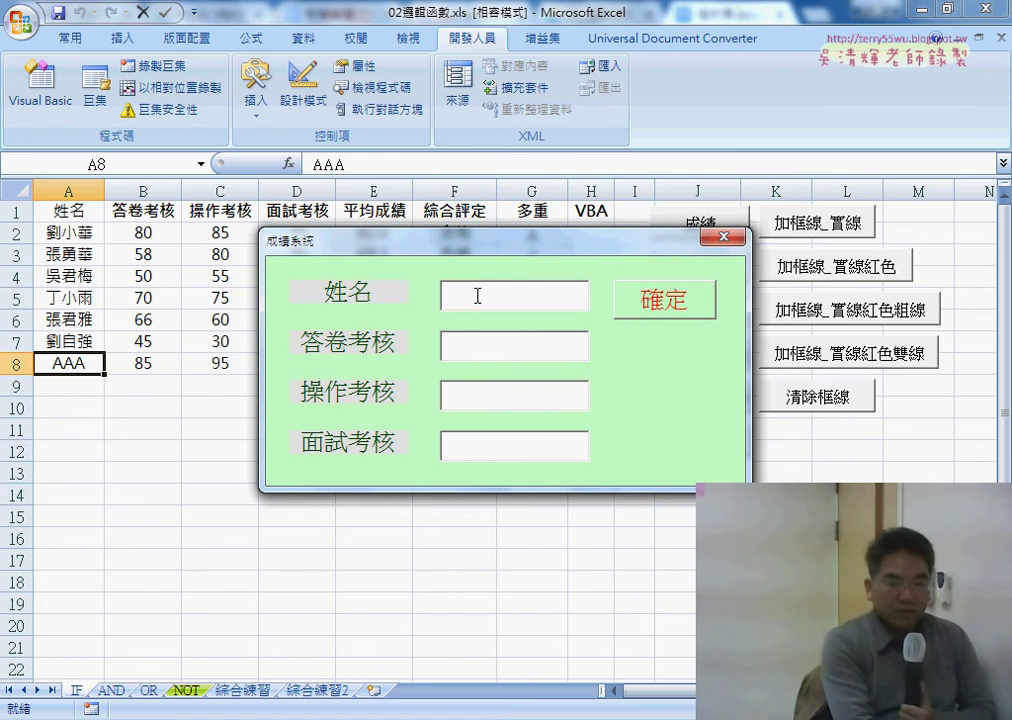
{"action": "type", "text": "BBB"}
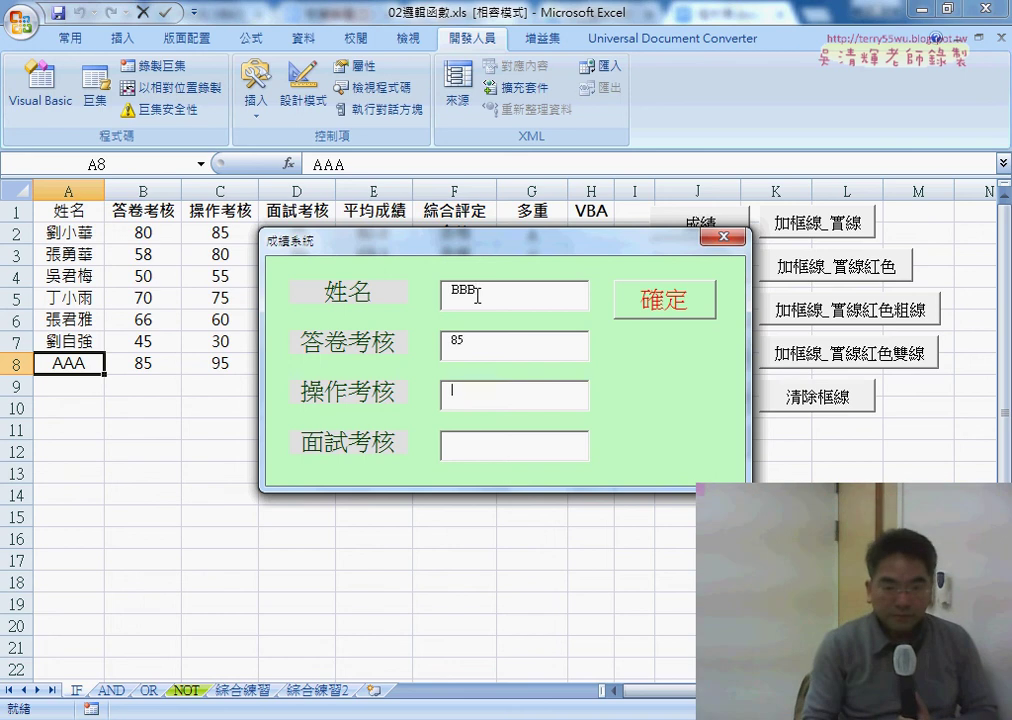
{"action": "type", "text": "85"}
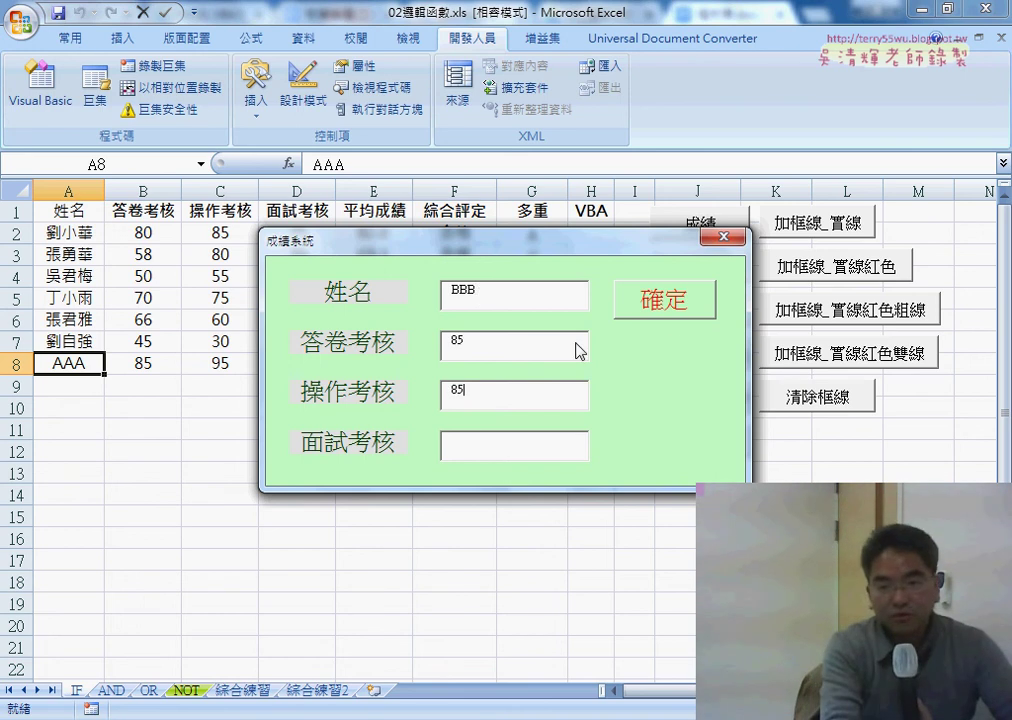
{"action": "left_click", "coordinate": [668, 312]}
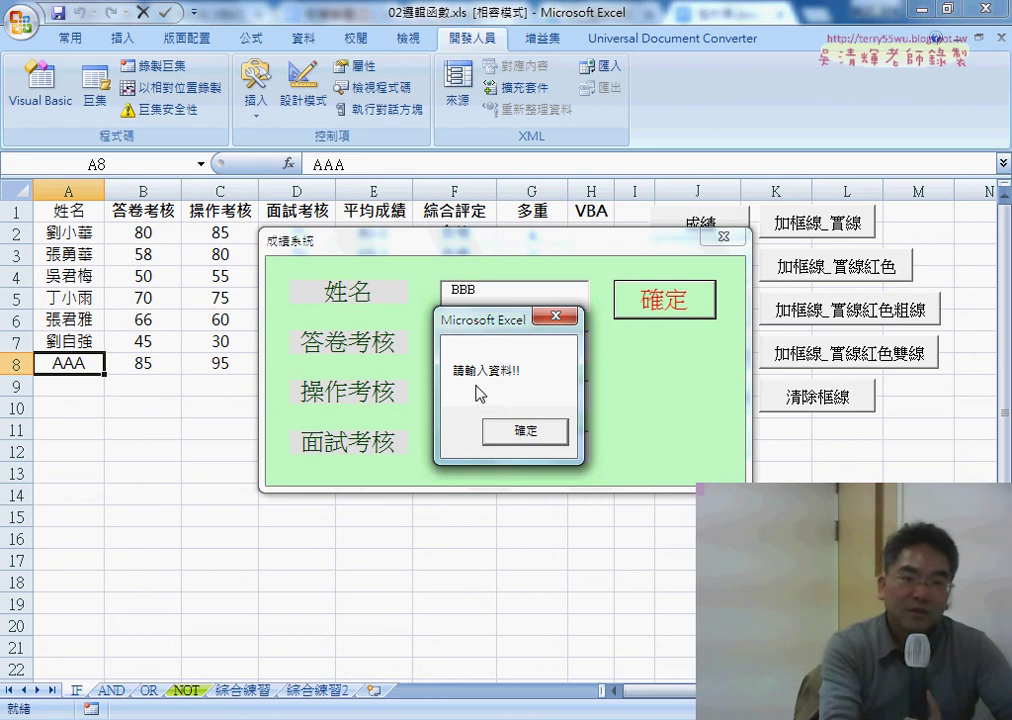
{"action": "left_click_drag", "start_coordinate": [491, 328], "coordinate": [626, 339]}
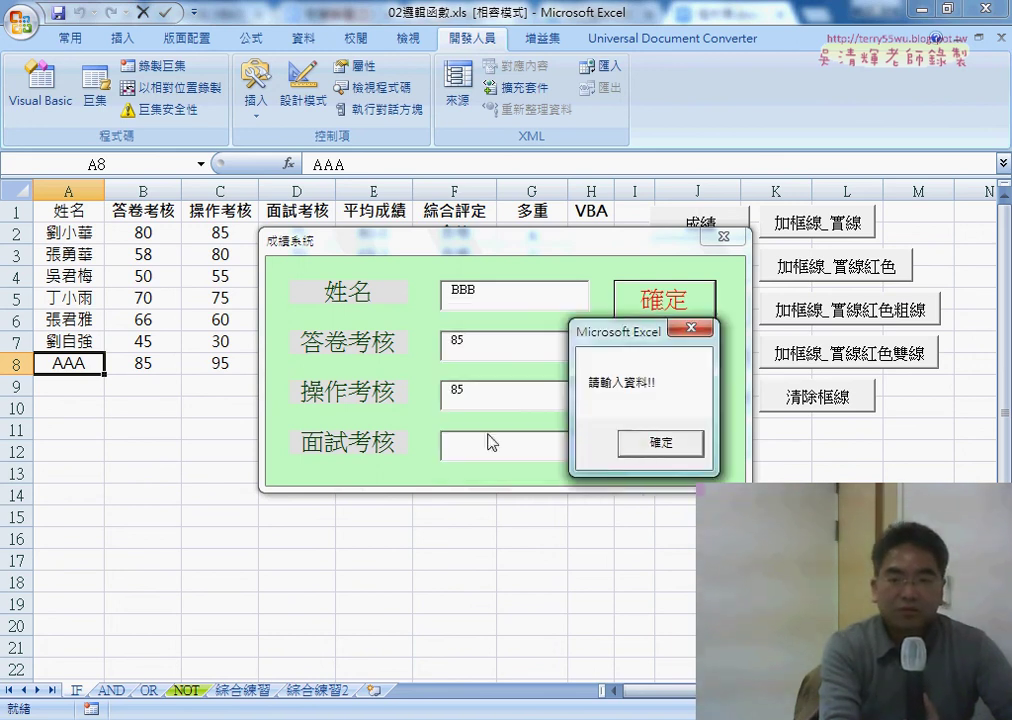
{"action": "left_click", "coordinate": [637, 448]}
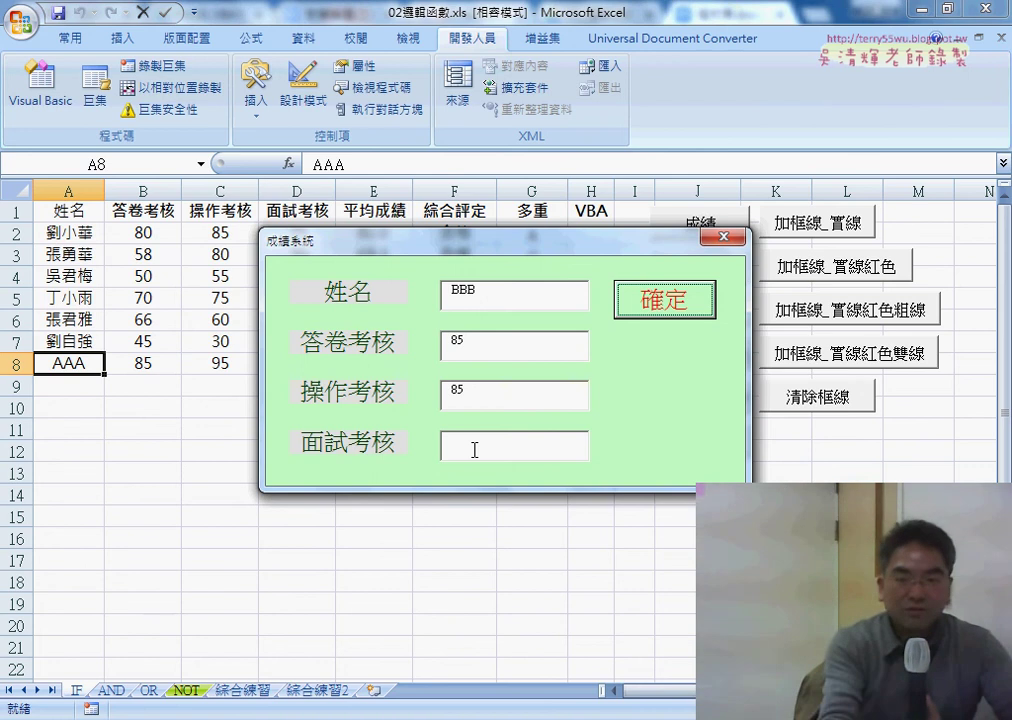
- Close the form and delete the Or TextBox2–TextBox4 conditions so the If tests only TextBox1
{"action": "left_click", "coordinate": [722, 237]}
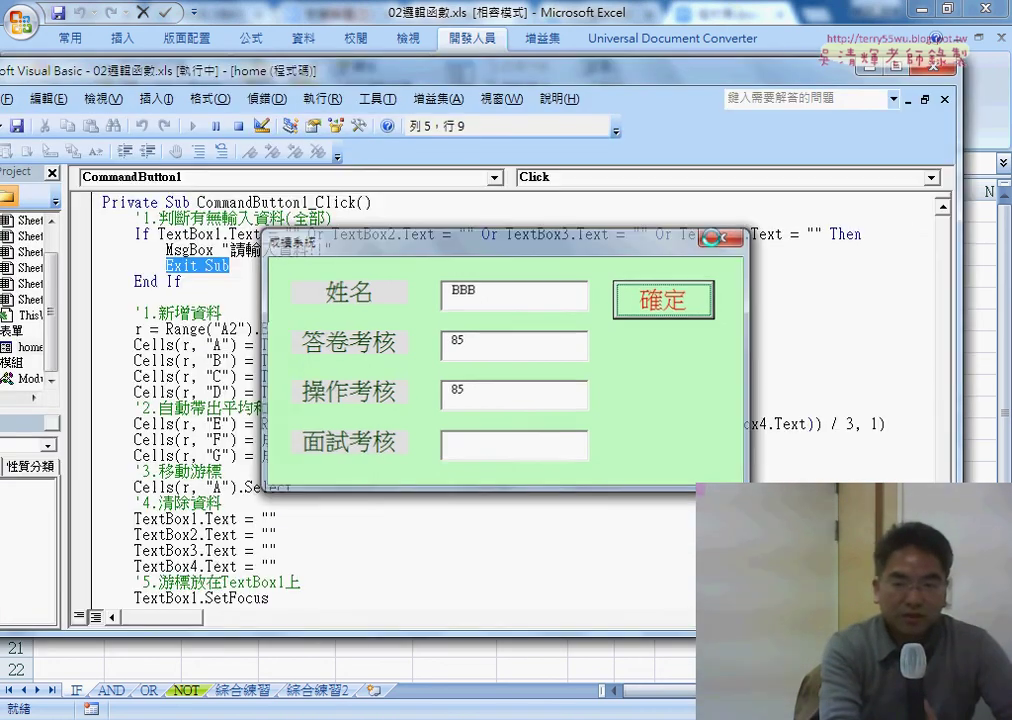
{"action": "double_click", "coordinate": [480, 252]}
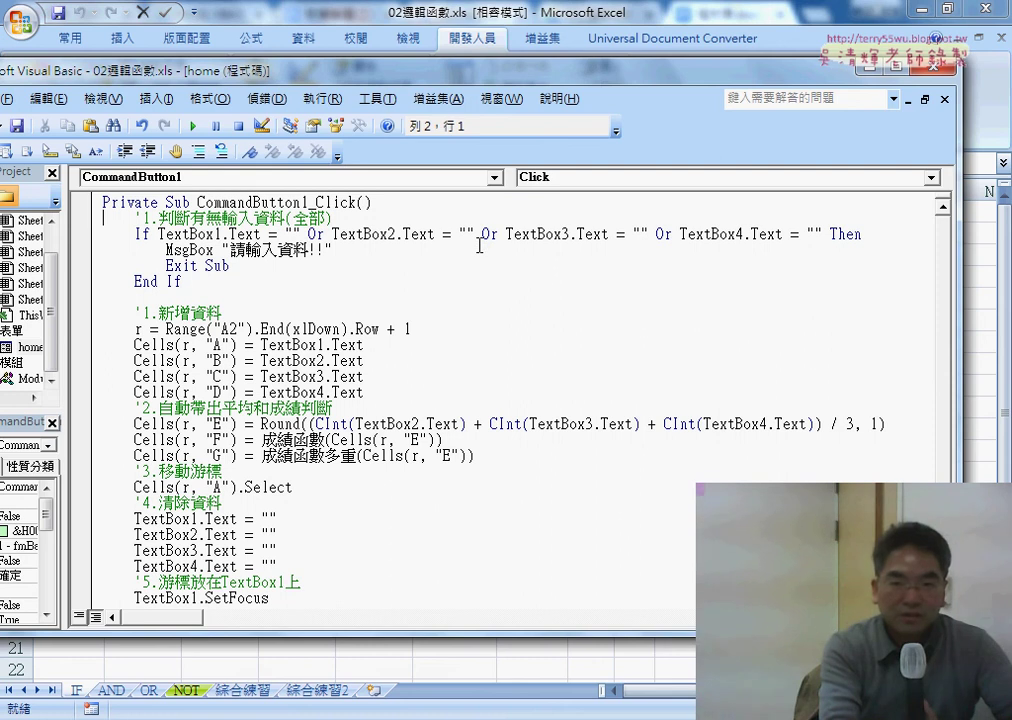
{"action": "left_click_drag", "start_coordinate": [307, 233], "coordinate": [823, 233]}
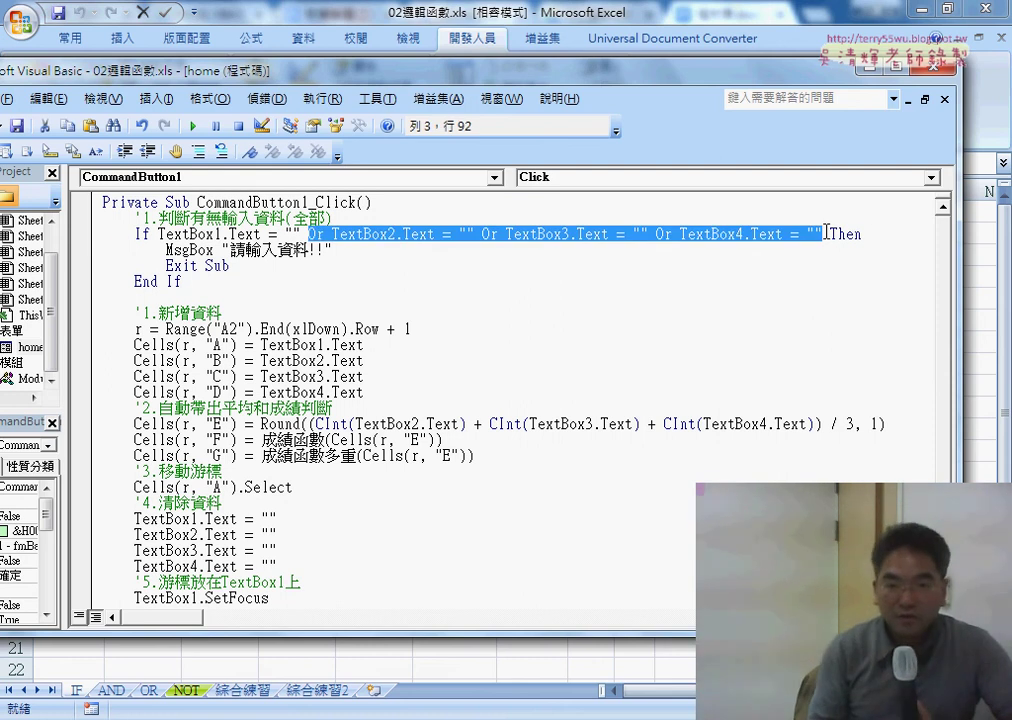
{"action": "key", "text": "Delete"}
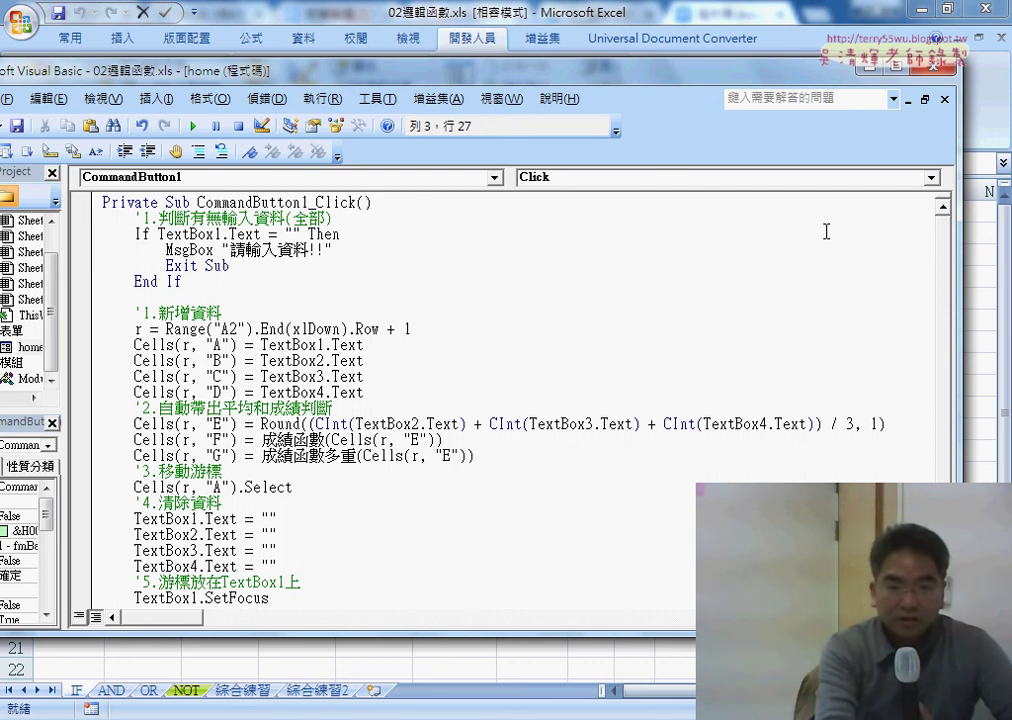
- Change the warning text to 請輸入姓名!! and add a new line after the MsgBox line
{"action": "left_click", "coordinate": [362, 251]}
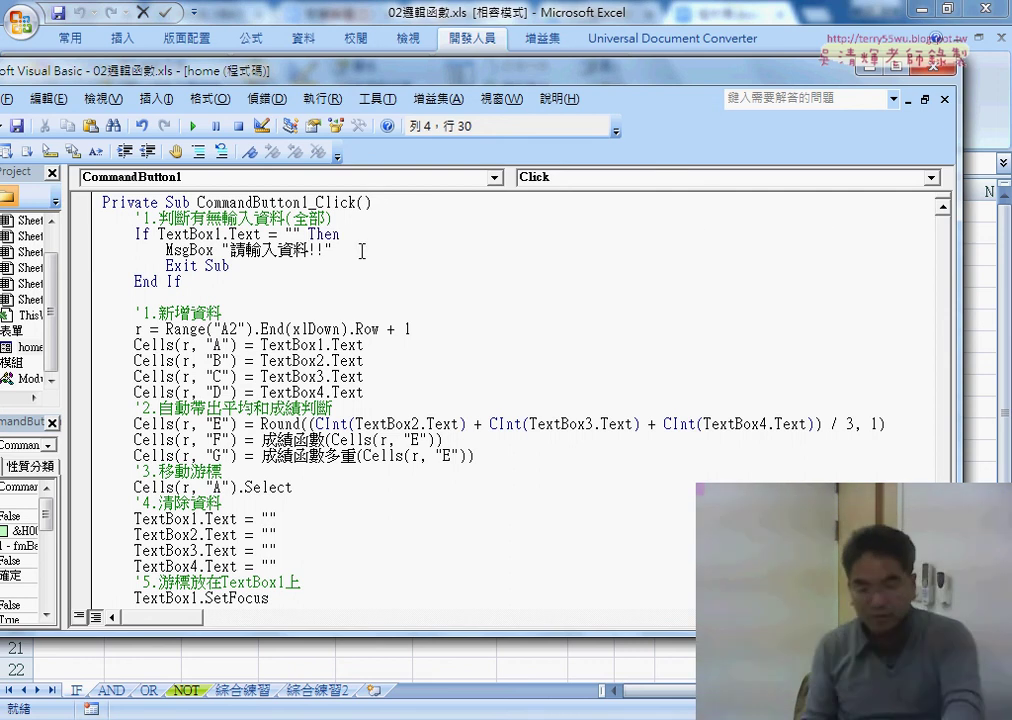
{"action": "key", "text": "Left"}
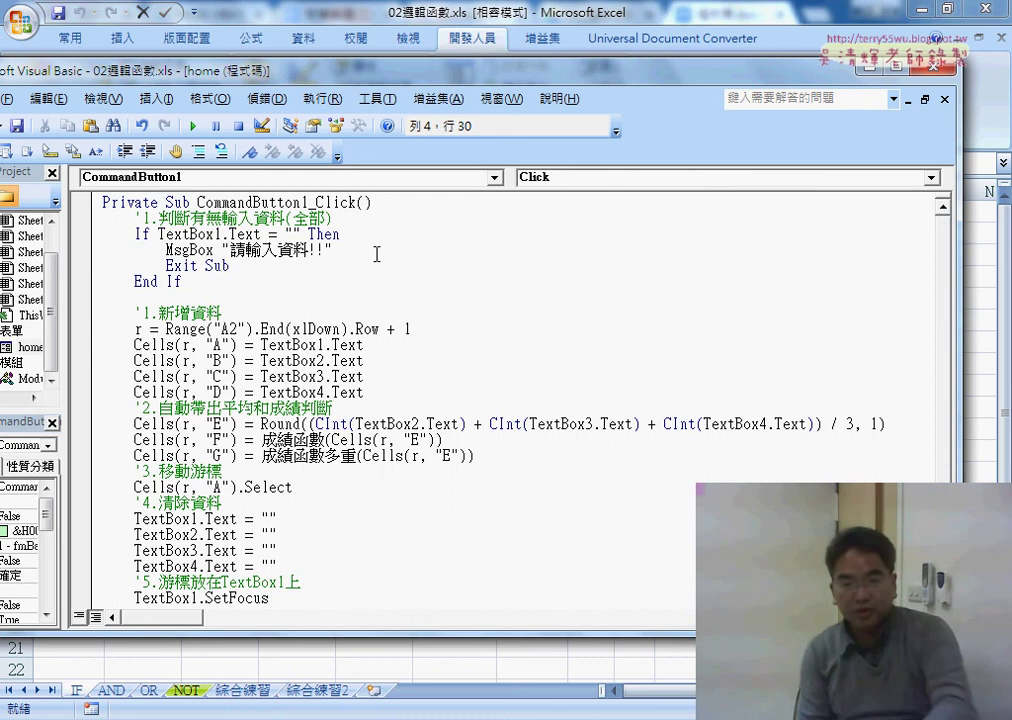
{"action": "key", "text": "Left"}
{"action": "key", "text": "Left"}
{"action": "key", "text": "Left"}
{"action": "key", "text": "Left"}
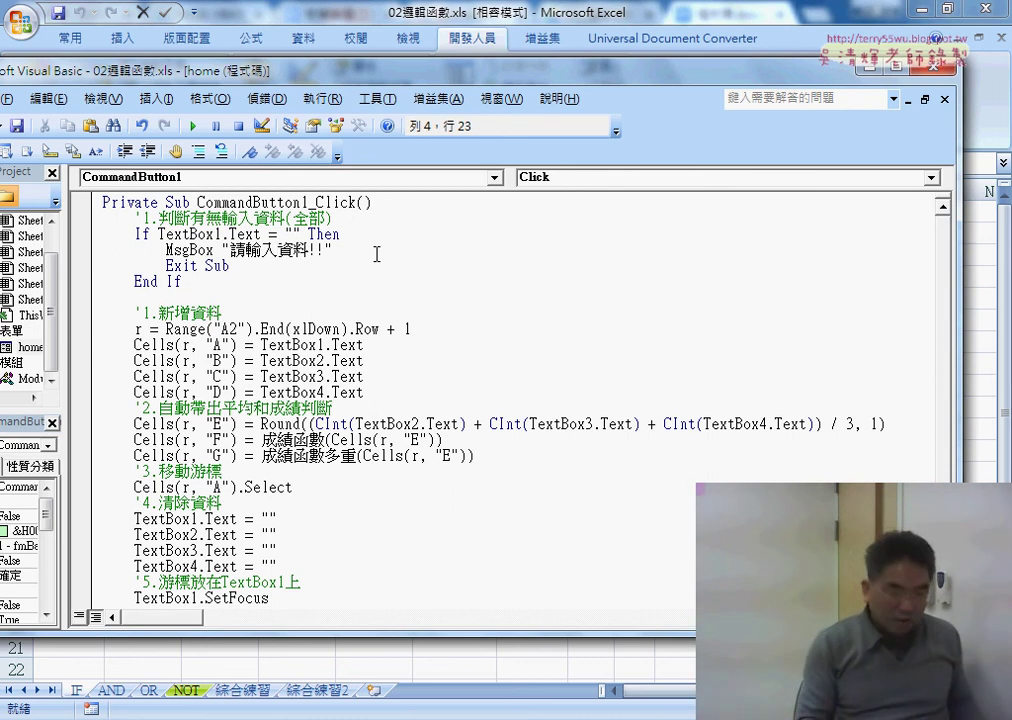
{"action": "key", "text": "shift+Right"}
{"action": "key", "text": "shift+Right"}
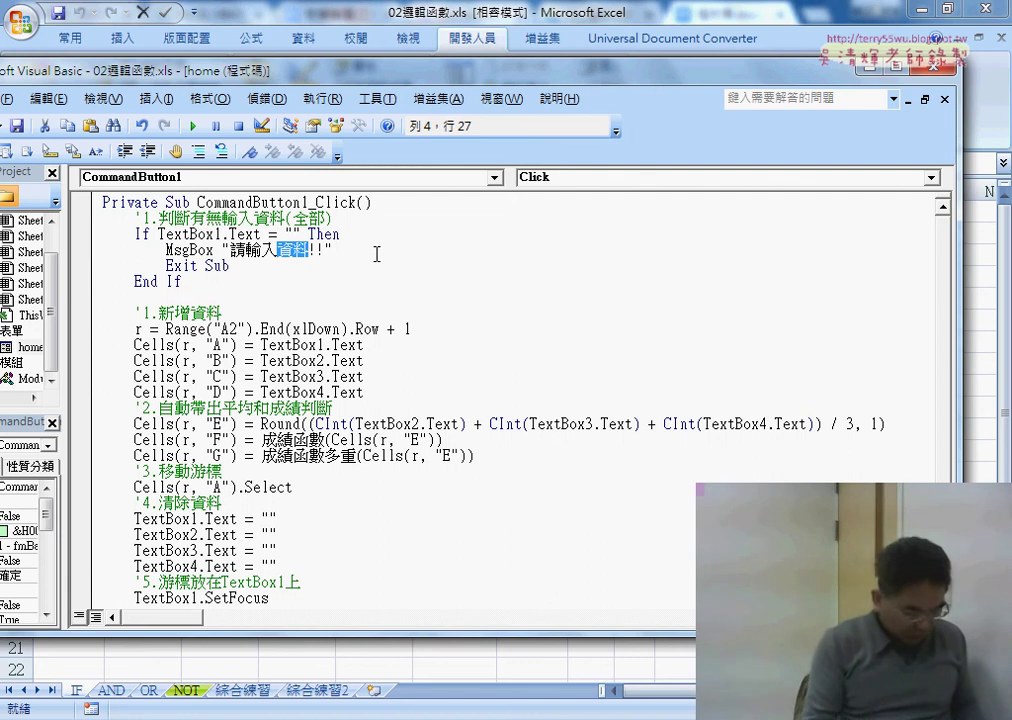
{"action": "type", "text": "姓名"}
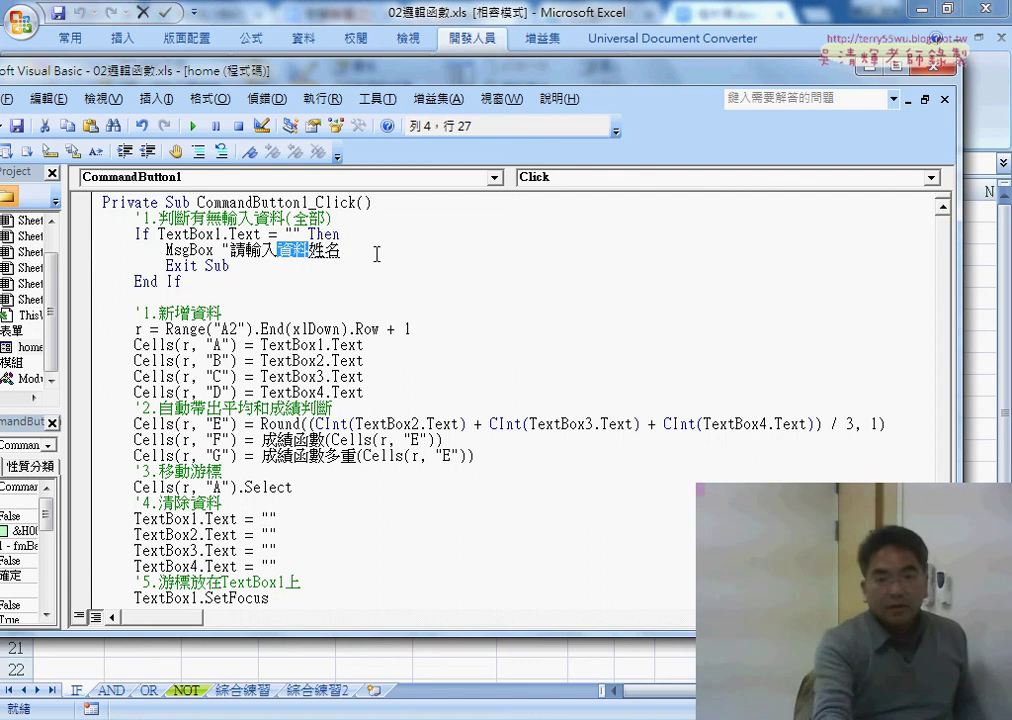
{"action": "left_click", "coordinate": [377, 250]}
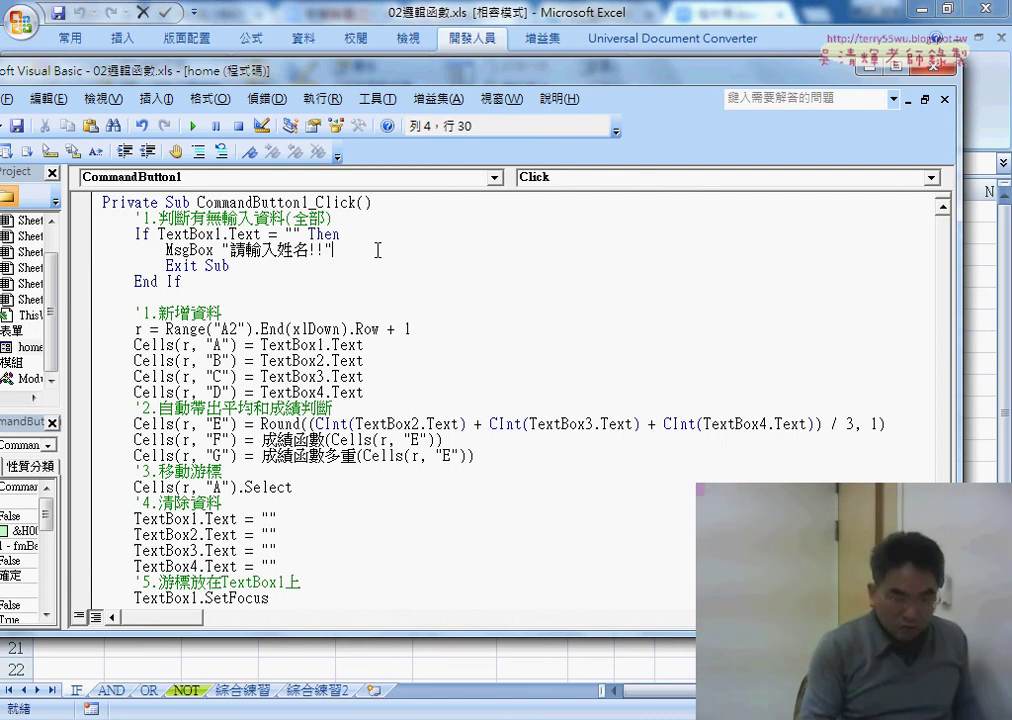
{"action": "key", "text": "Return"}
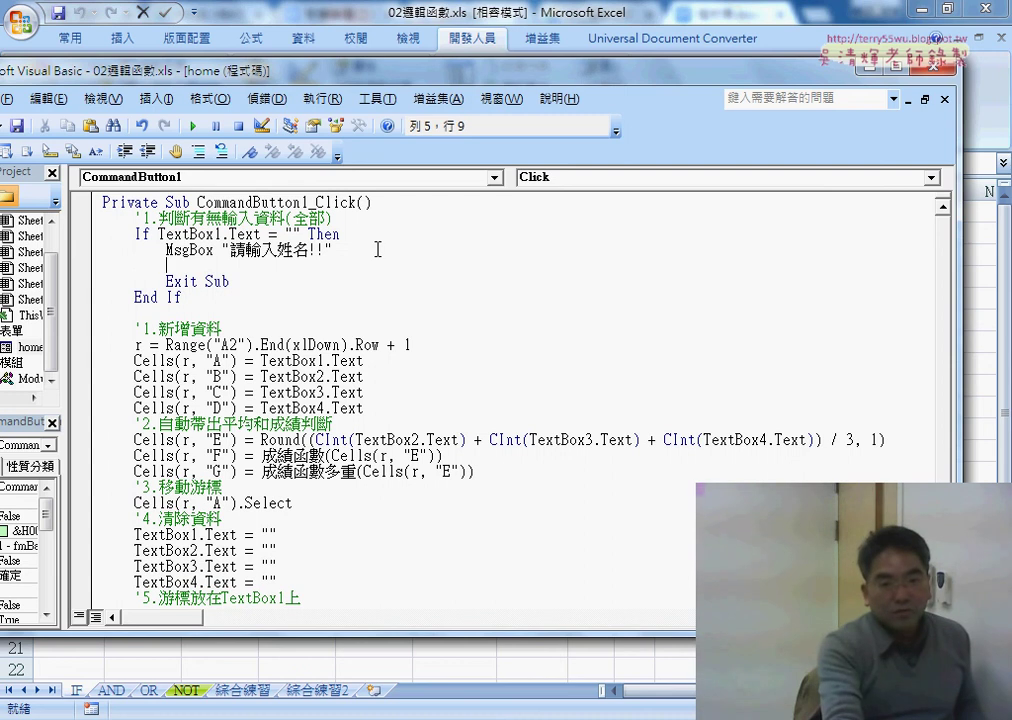
- Add TextBox1.SetFocus on the new line before Exit Sub
{"action": "left_click_drag", "start_coordinate": [158, 234], "coordinate": [222, 234]}
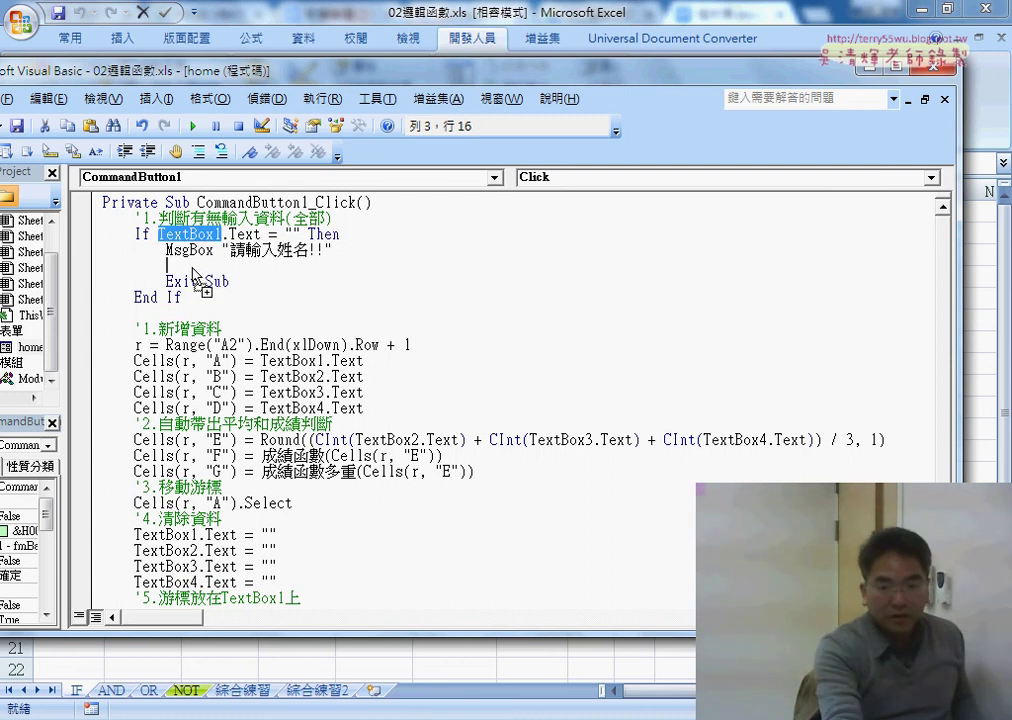
{"action": "left_click_drag", "start_coordinate": [190, 234], "coordinate": [200, 266]}
{"action": "type", "text": "."}
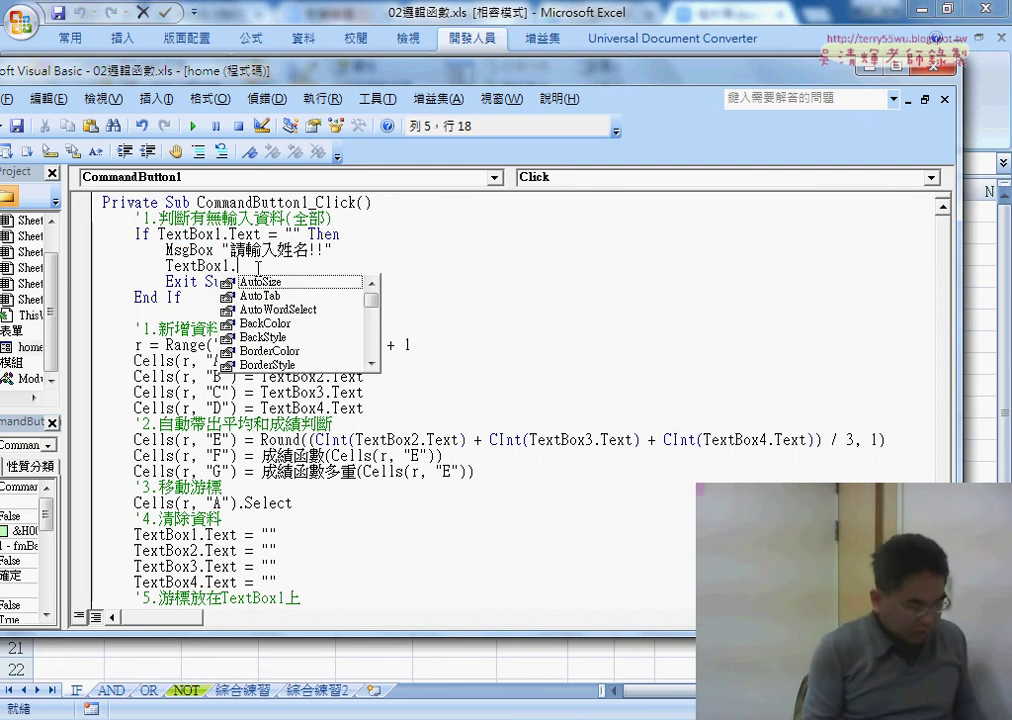
{"action": "type", "text": "se"}
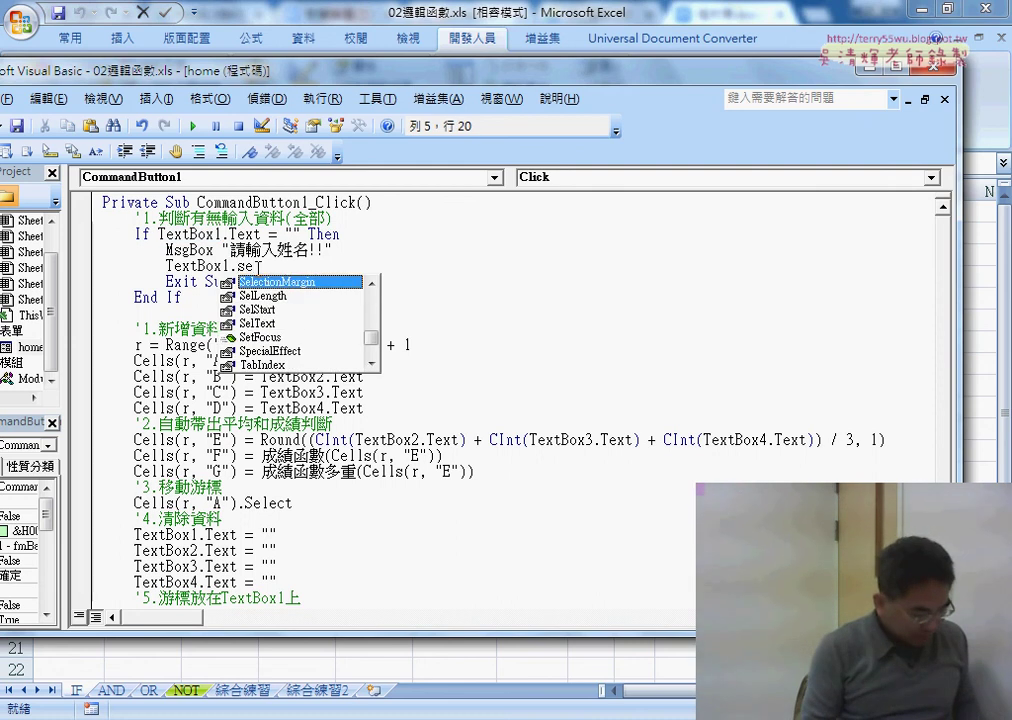
{"action": "key", "text": "Down"}
{"action": "key", "text": "Down"}
{"action": "key", "text": "Down"}
{"action": "key", "text": "Down"}
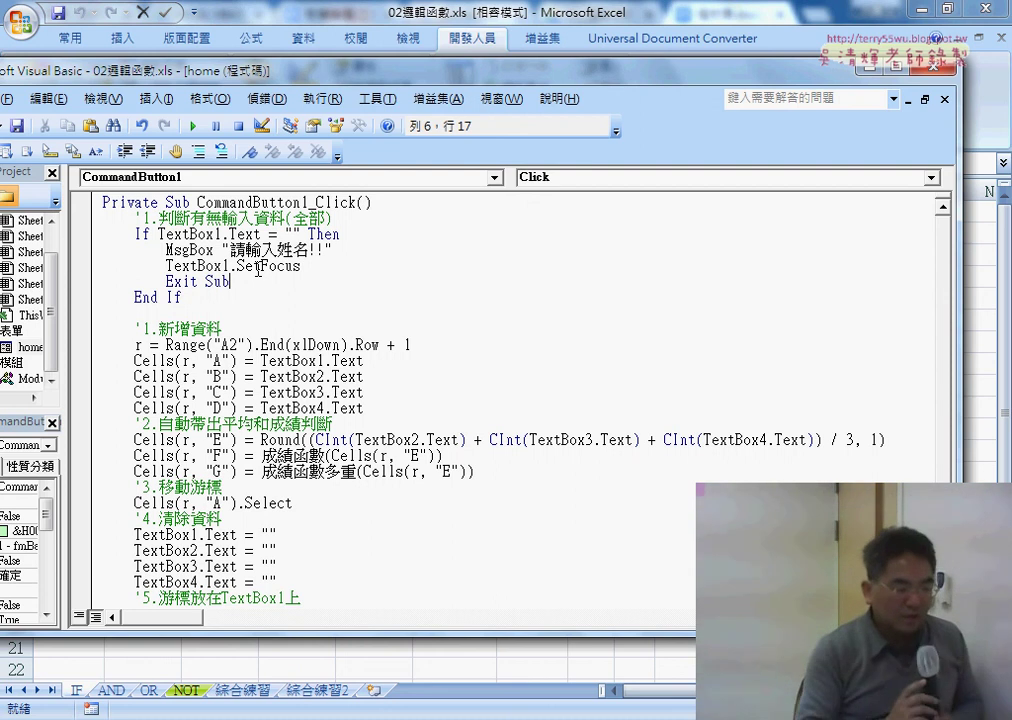
- Give the 請輸入姓名!! MsgBox the vbCritical style and run the form
{"action": "left_click", "coordinate": [369, 252]}
{"action": "type", "text": ","}
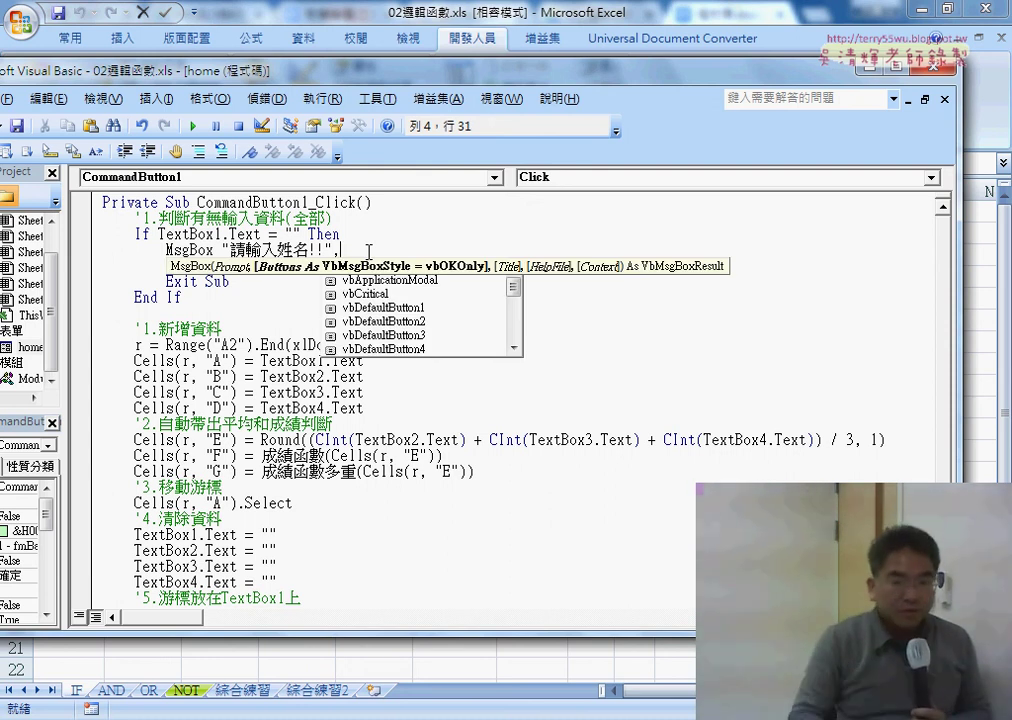
{"action": "key", "text": "Down"}
{"action": "key", "text": "Down"}
{"action": "key", "text": "Down"}
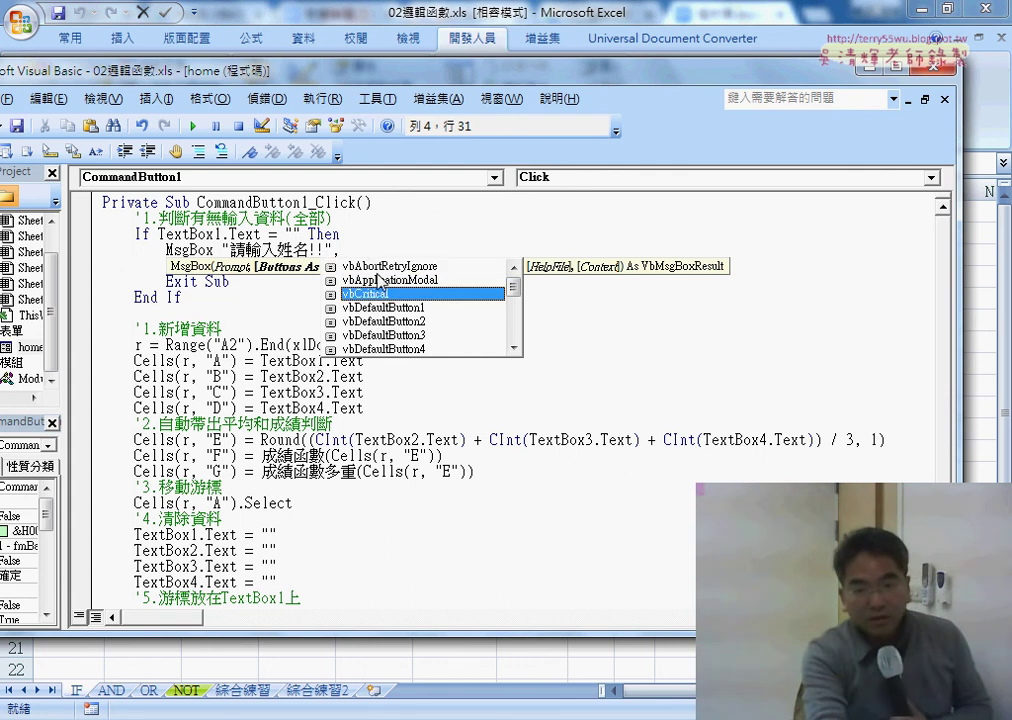
{"action": "key", "text": "Tab"}
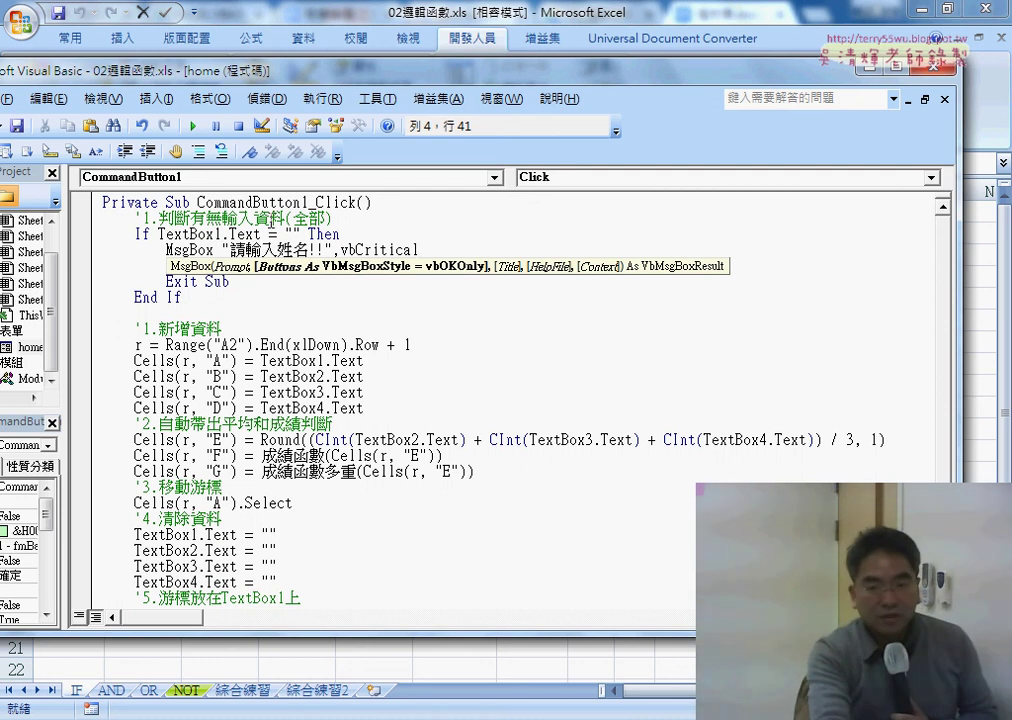
{"action": "key", "text": "F5"}
- Submit the form with the name blank, dismiss the critical 請輸入姓名!! warning, and go to Google Docs
{"action": "left_click", "coordinate": [637, 306]}
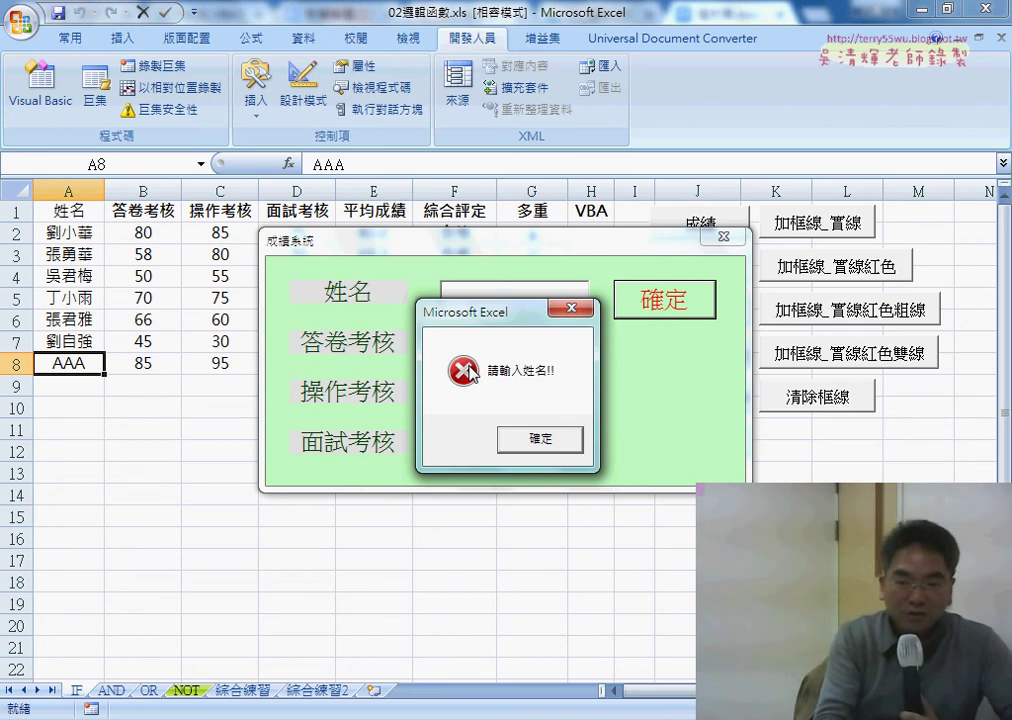
{"action": "left_click", "coordinate": [540, 439]}
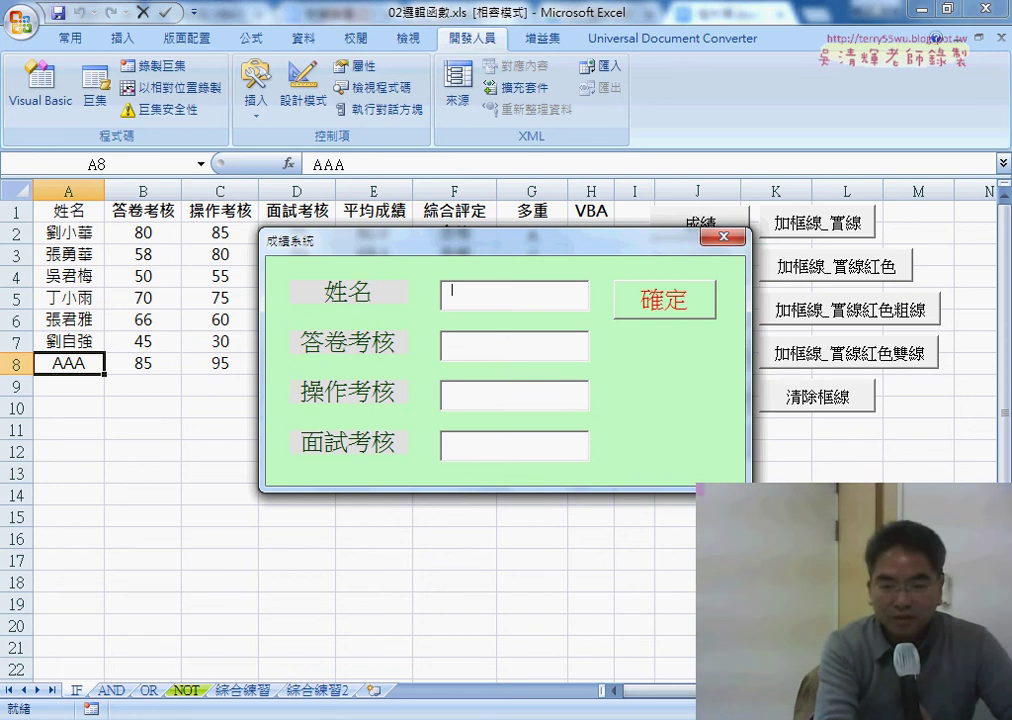
{"action": "left_click", "coordinate": [445, 668]}
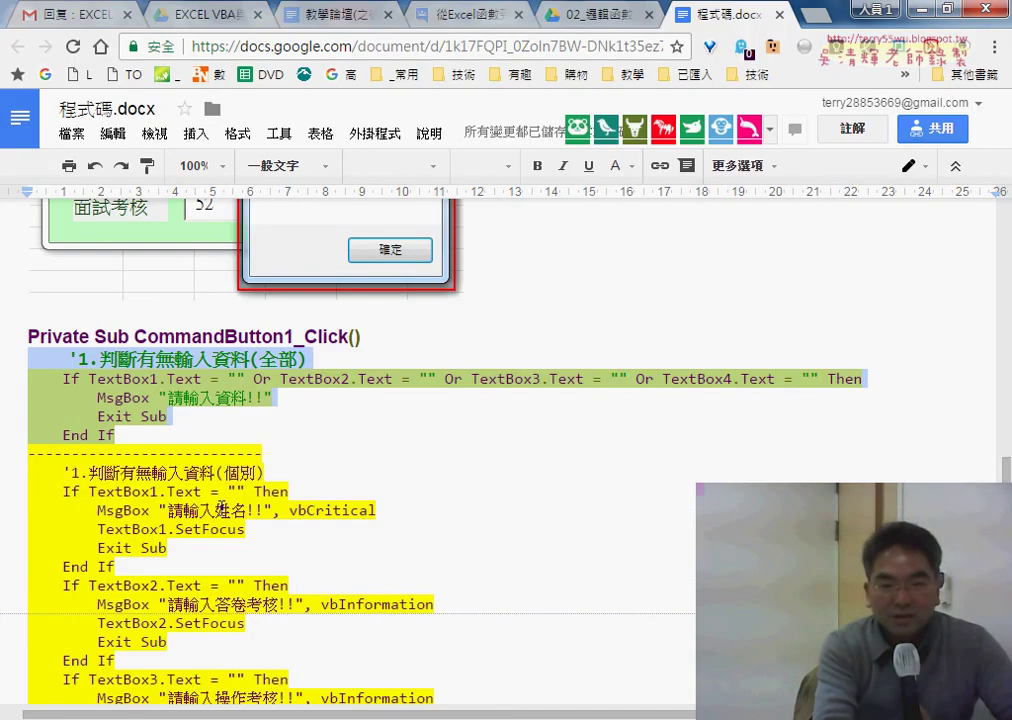
- Scroll to the '1.判斷有無輸入資料(個別) section and highlight the TextBox1 empty-check block
{"action": "scroll", "coordinate": [222, 508], "scroll_direction": "down", "scroll_amount": 1}
{"action": "scroll", "coordinate": [150, 512], "scroll_direction": "down", "scroll_amount": 1}
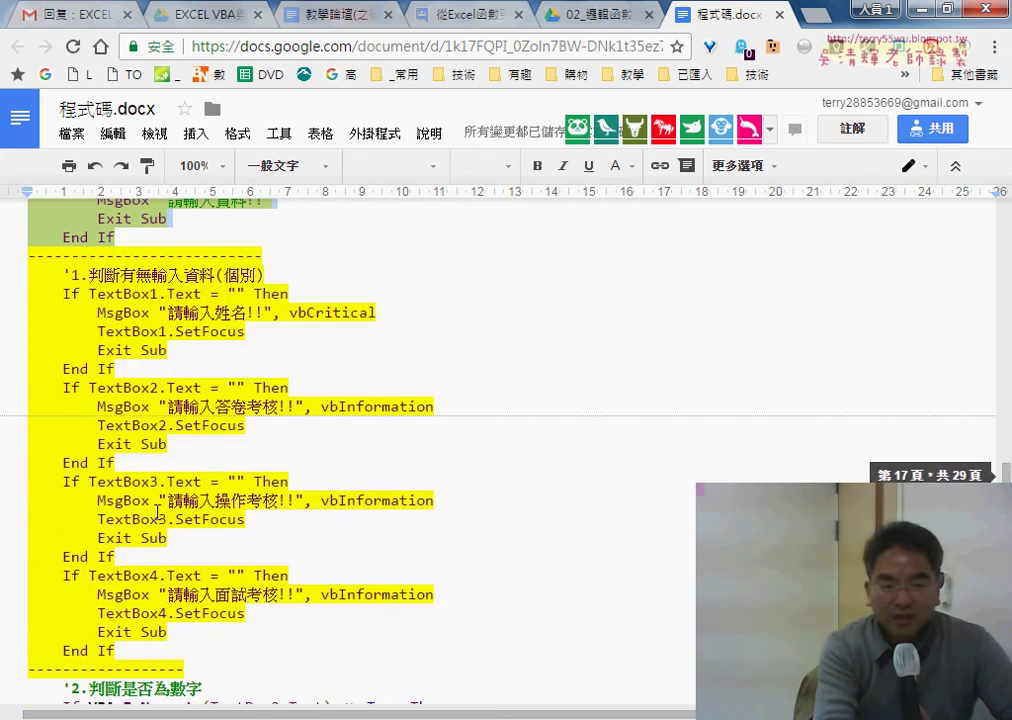
{"action": "mouse_move", "coordinate": [138, 652]}
{"action": "left_mouse_down"}
{"action": "mouse_move", "coordinate": [9, 317]}
{"action": "mouse_move", "coordinate": [7, 273]}
{"action": "left_mouse_up"}
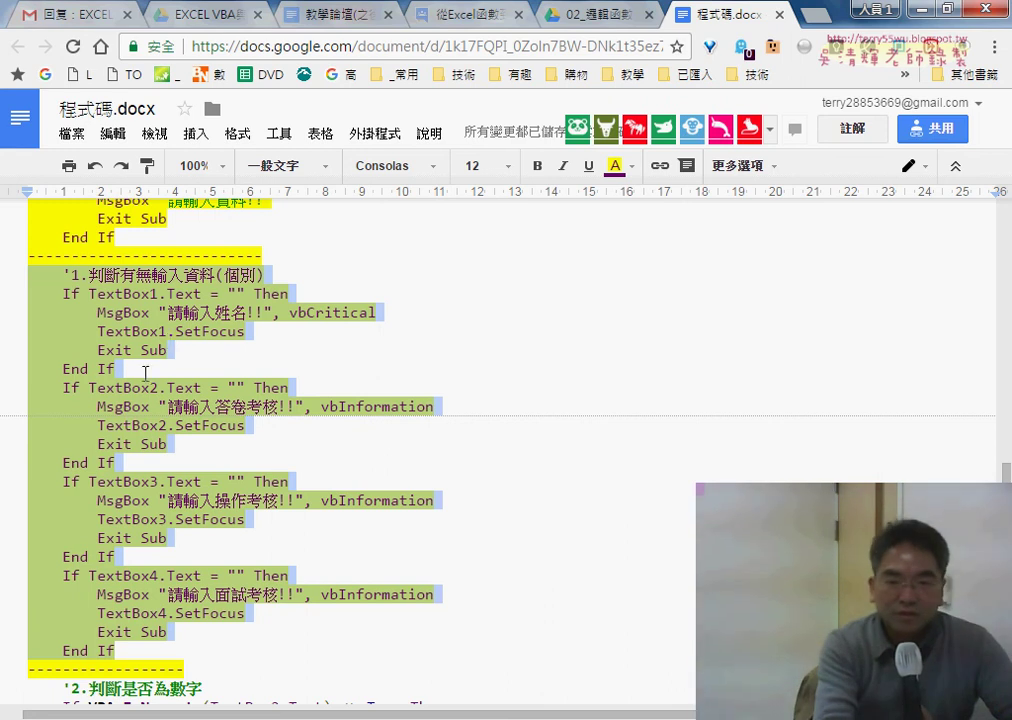
{"action": "left_click_drag", "start_coordinate": [145, 372], "coordinate": [9, 294]}
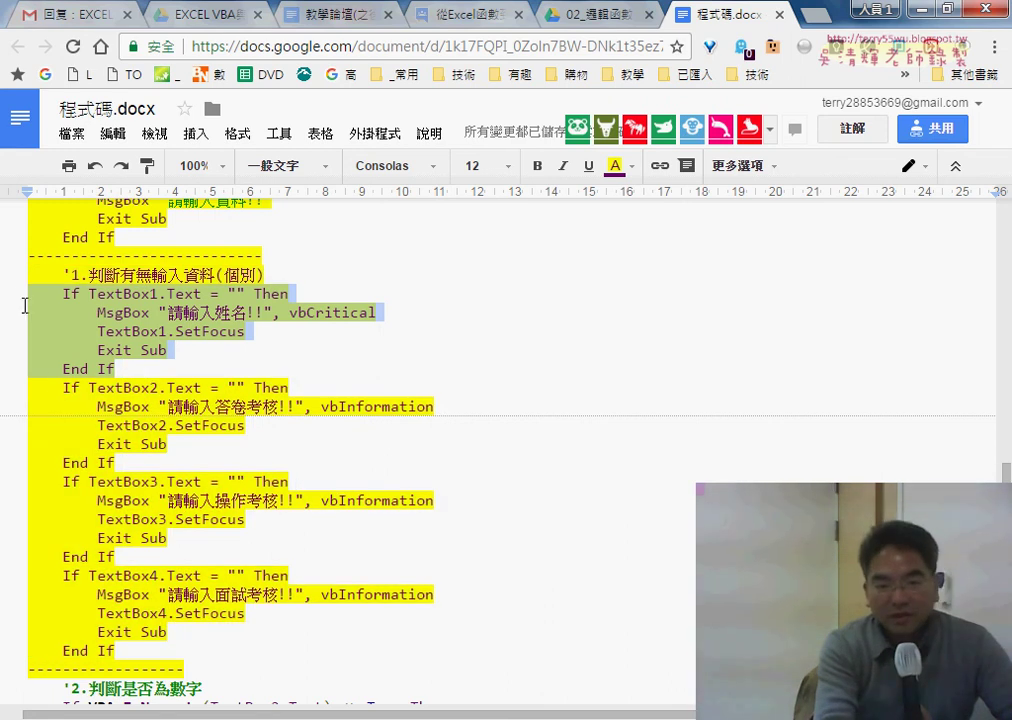
{"action": "left_click", "coordinate": [152, 387]}
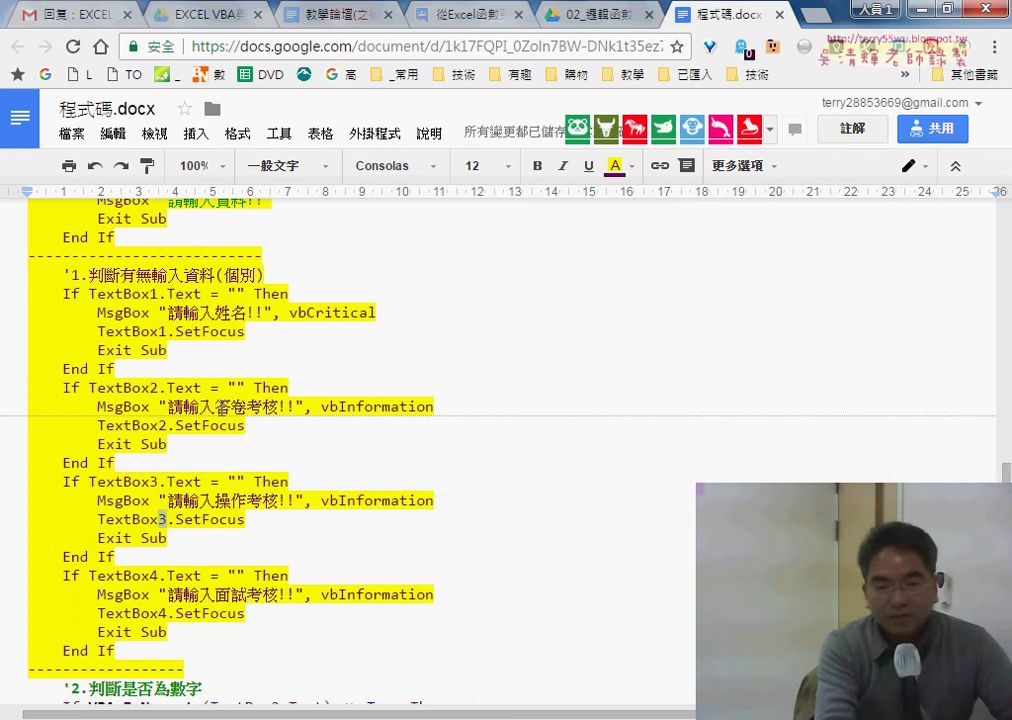
- Highlight the 答卷考核 and 操作考核 prompts, the TextBox4 block, then all four checks
{"action": "left_click_drag", "start_coordinate": [213, 406], "coordinate": [278, 406]}
{"action": "left_click_drag", "start_coordinate": [215, 500], "coordinate": [261, 503]}
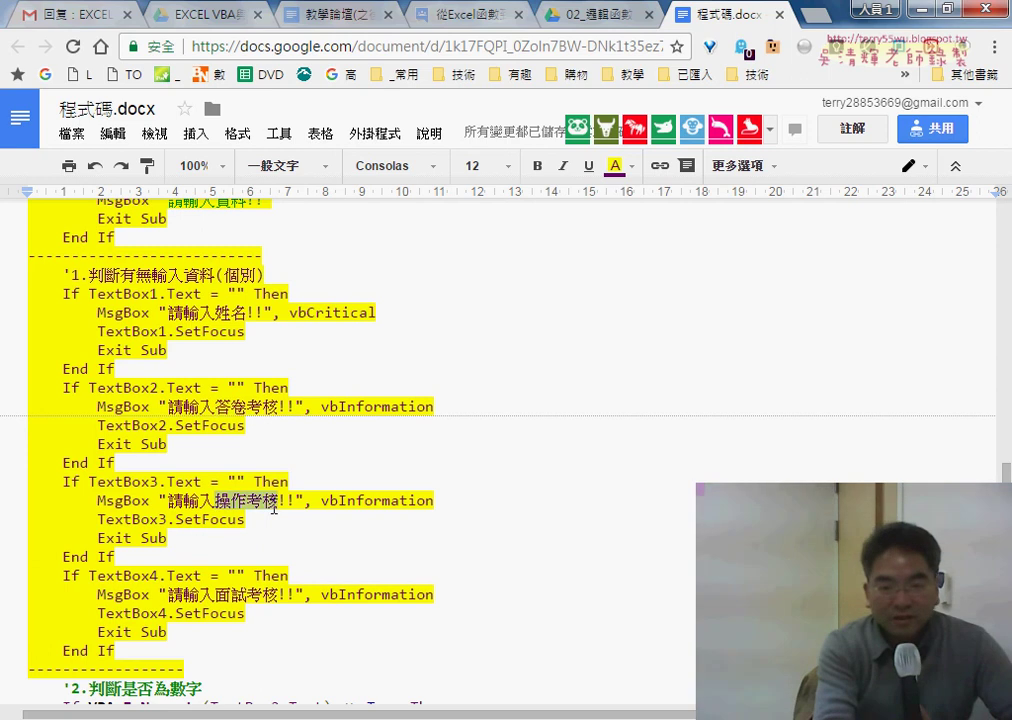
{"action": "left_click_drag", "start_coordinate": [132, 662], "coordinate": [75, 580]}
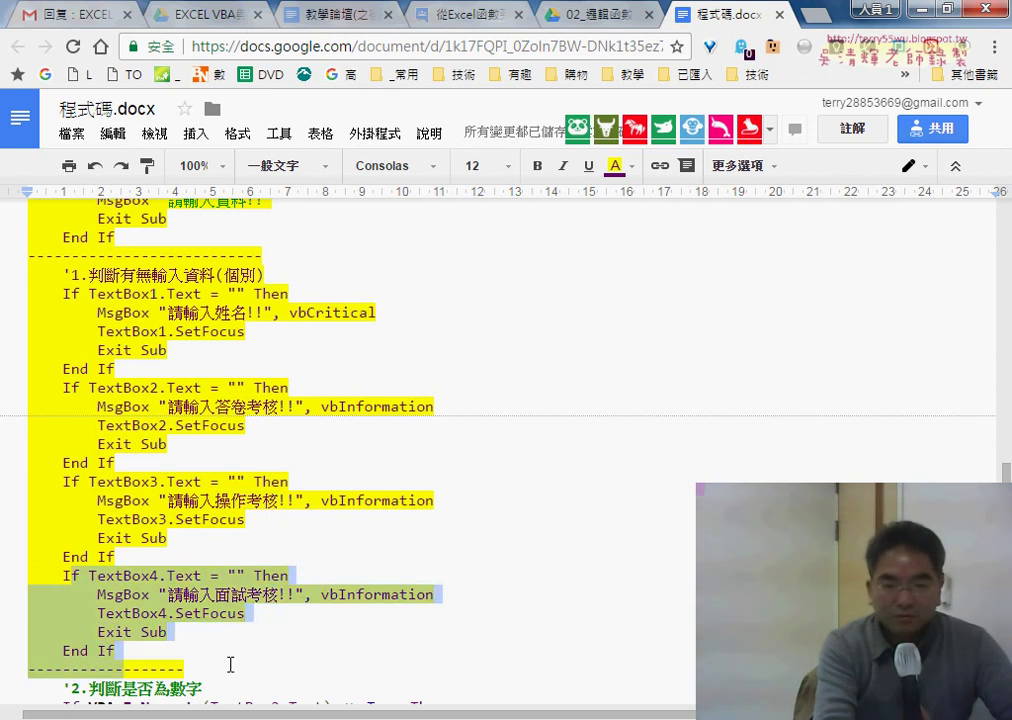
{"action": "left_click_drag", "start_coordinate": [125, 652], "coordinate": [25, 278]}
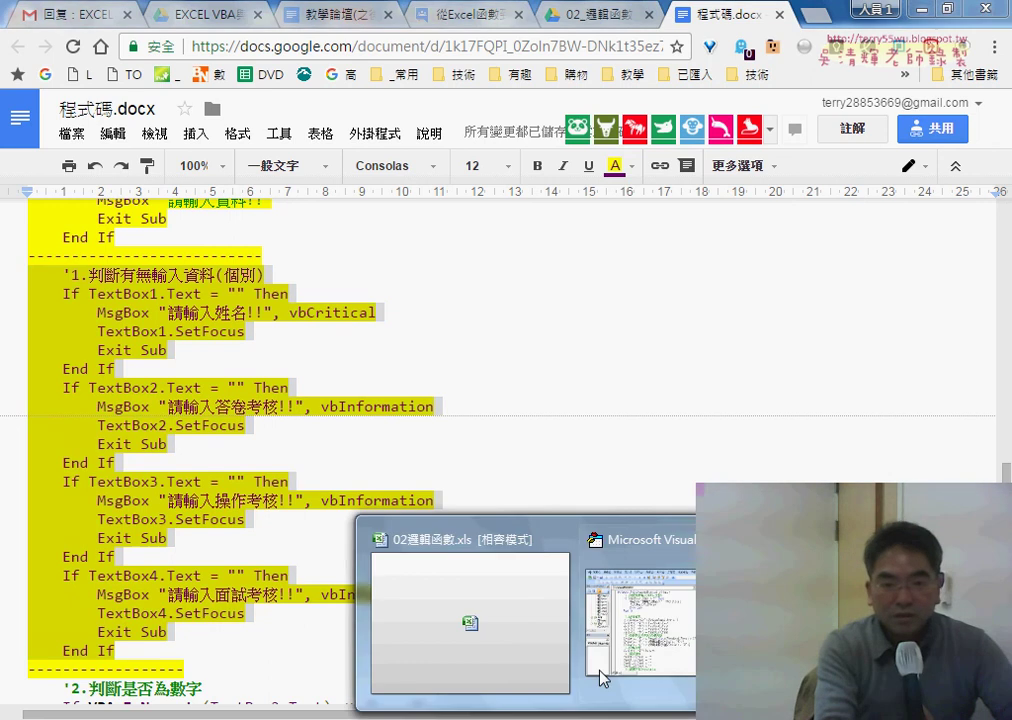
{"action": "left_click", "coordinate": [605, 660]}
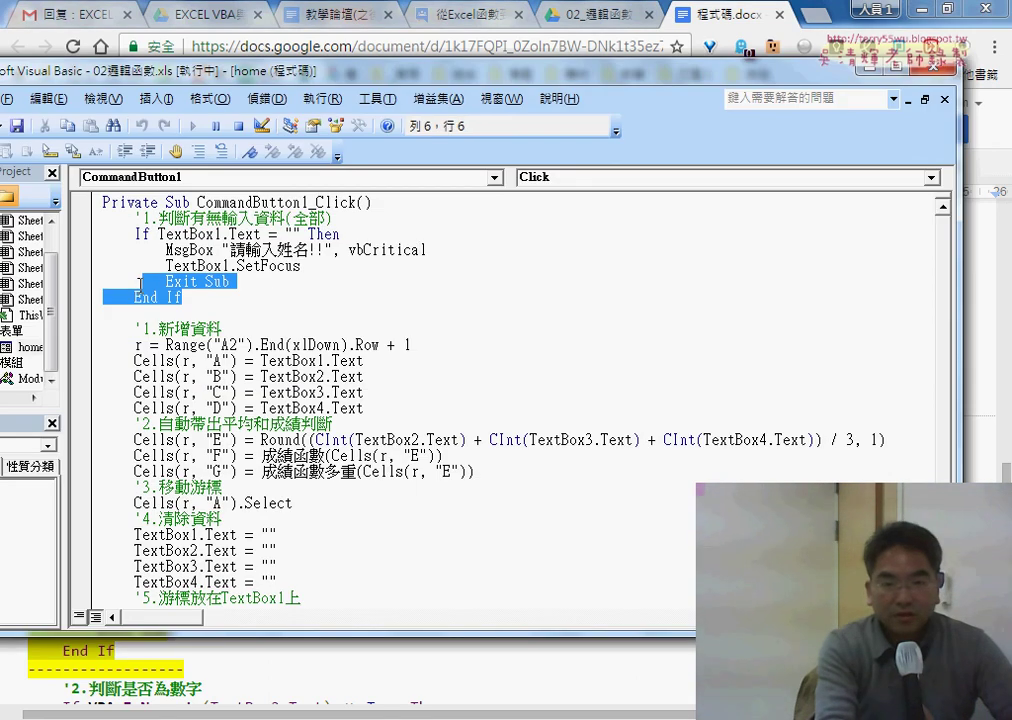
{"action": "left_click_drag", "start_coordinate": [203, 304], "coordinate": [103, 218]}
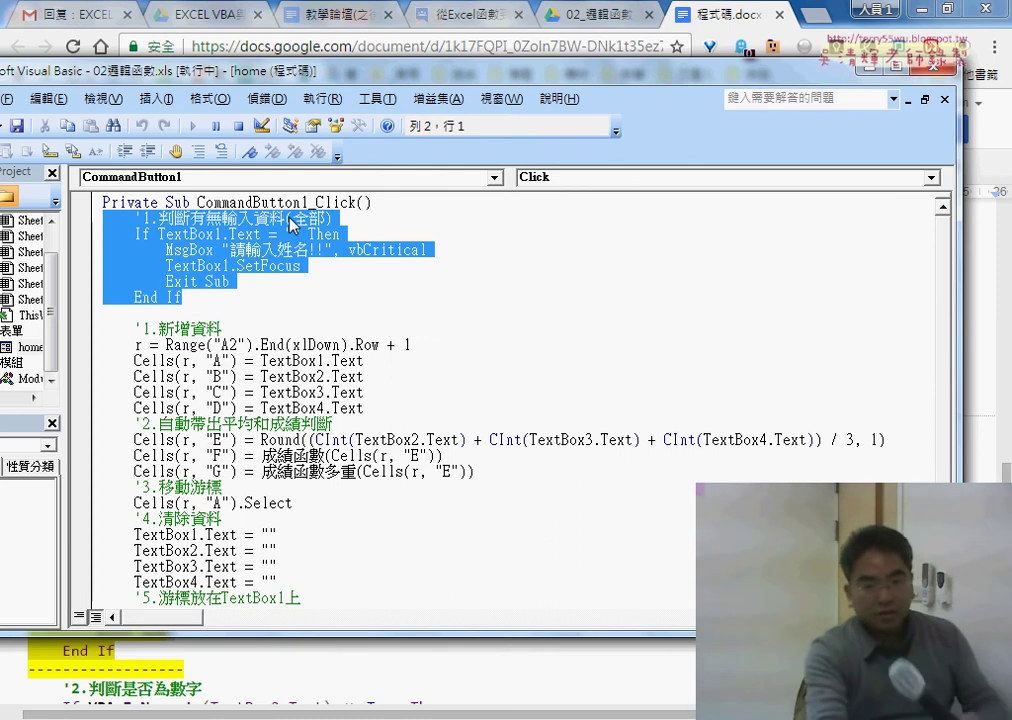
{"action": "left_click", "coordinate": [221, 669]}
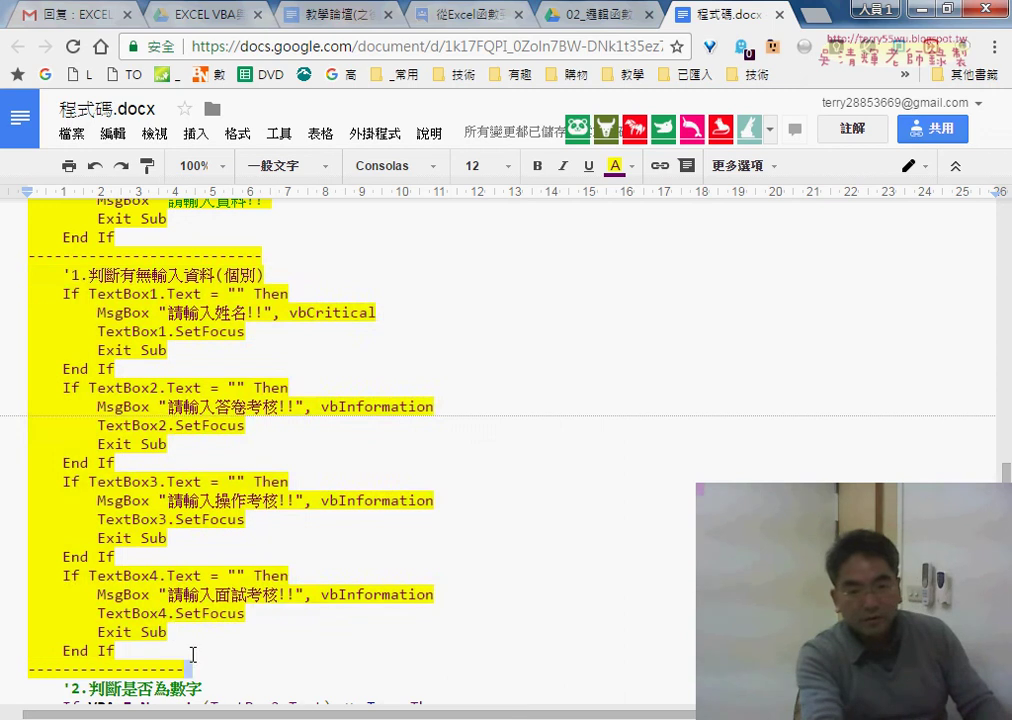
{"action": "left_click_drag", "start_coordinate": [192, 655], "coordinate": [3, 258]}
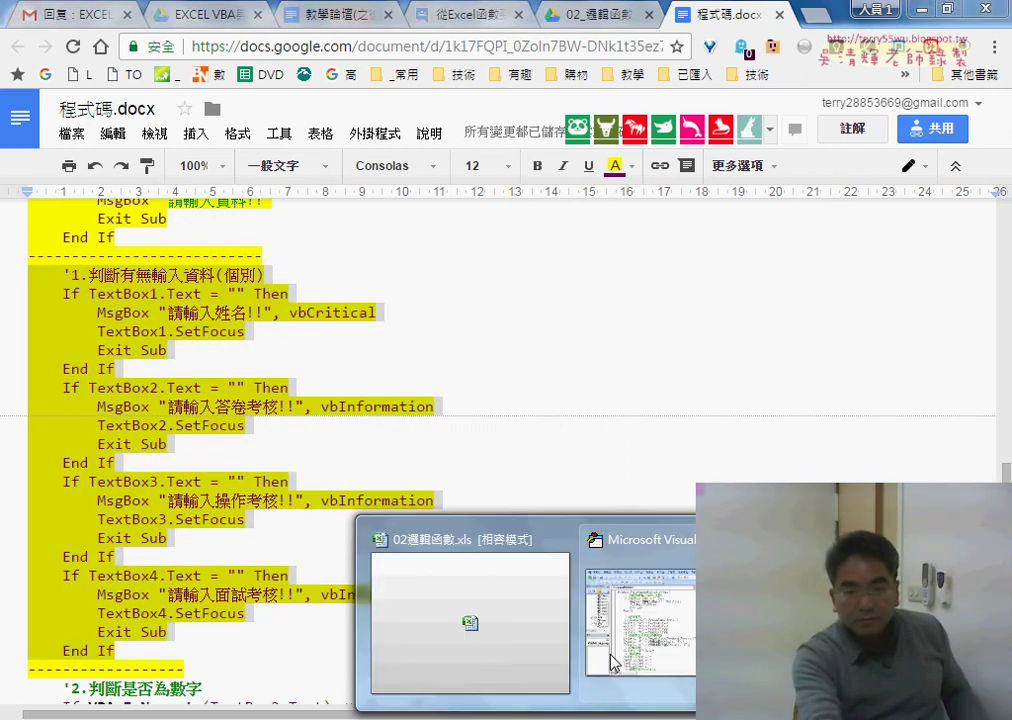
{"action": "left_click", "coordinate": [615, 590]}
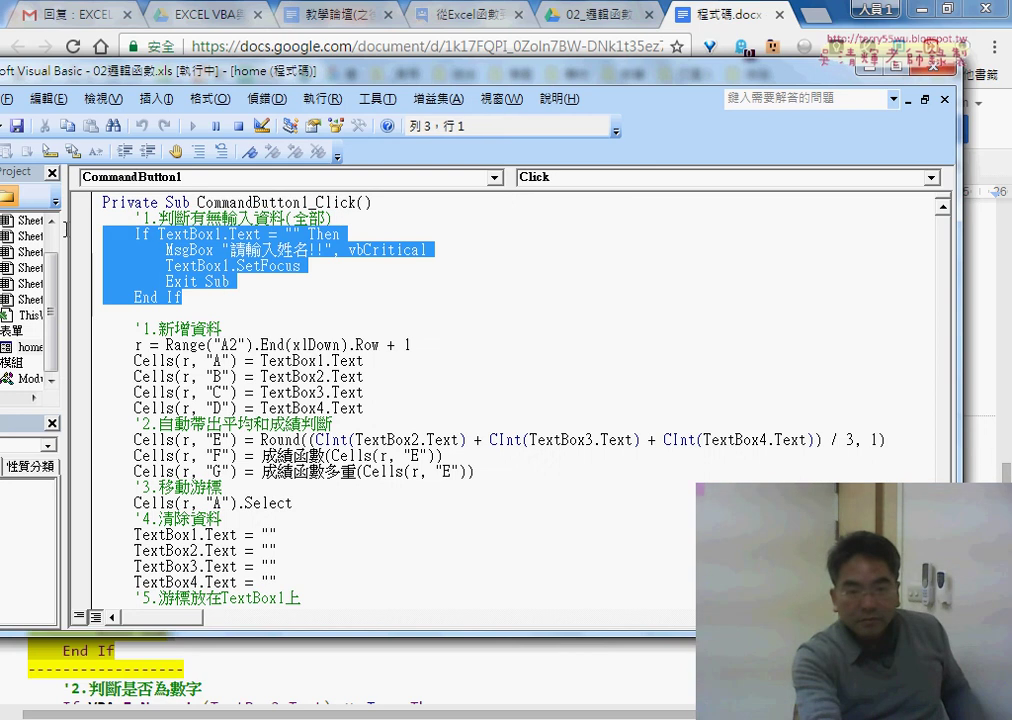
{"action": "left_click_drag", "start_coordinate": [224, 290], "coordinate": [103, 214]}
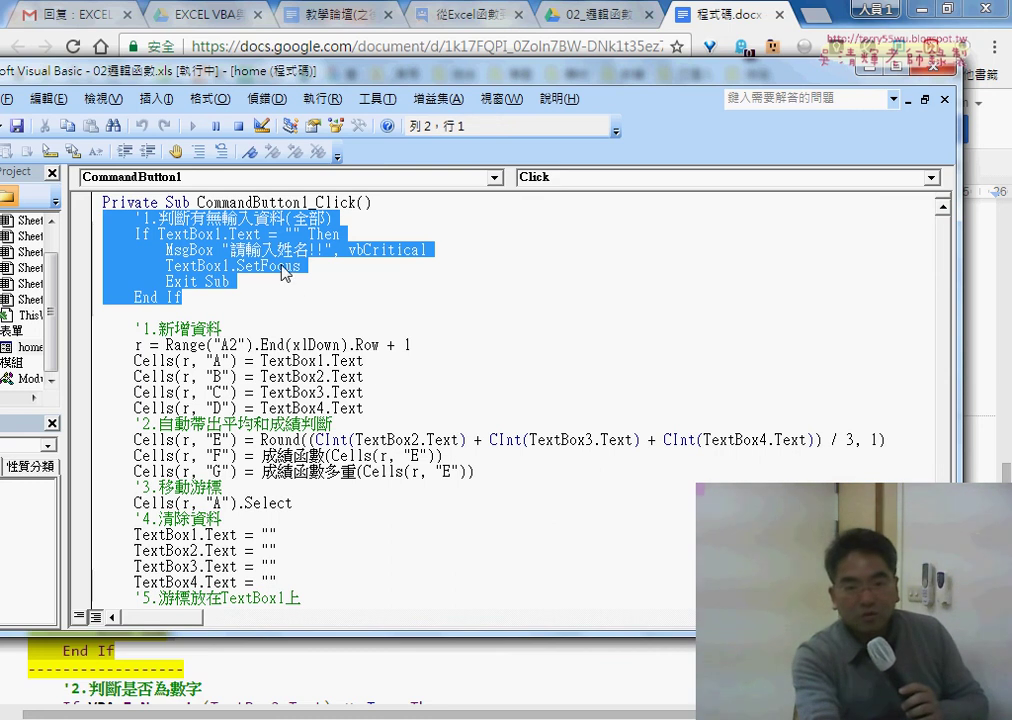
{"action": "left_click", "coordinate": [208, 296]}
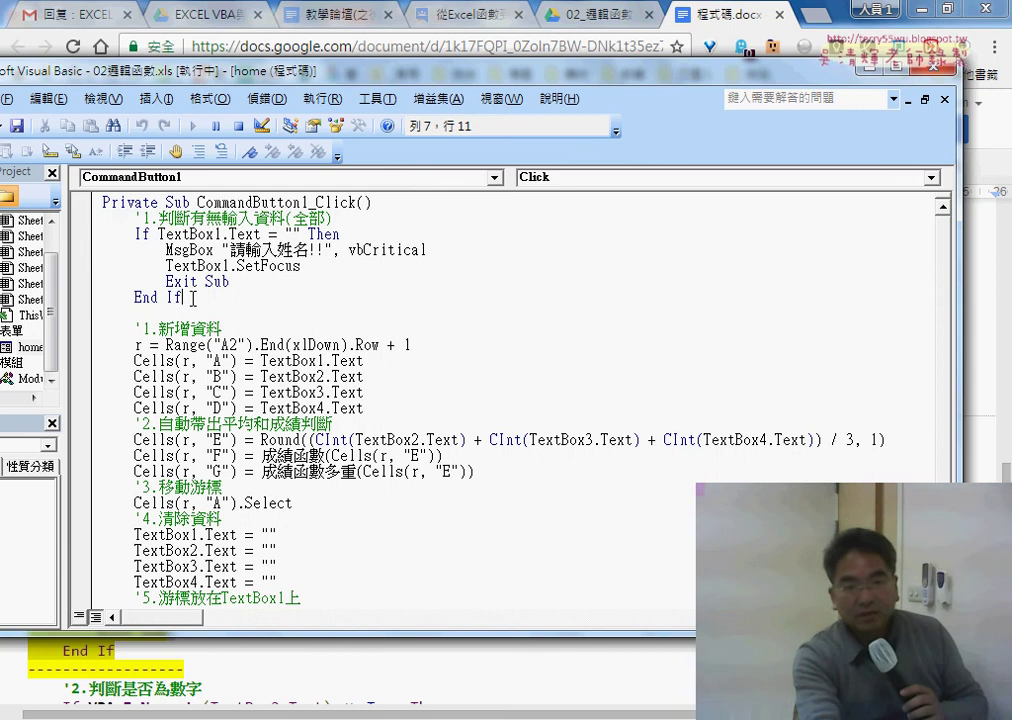
{"action": "left_click_drag", "start_coordinate": [208, 296], "coordinate": [103, 234]}
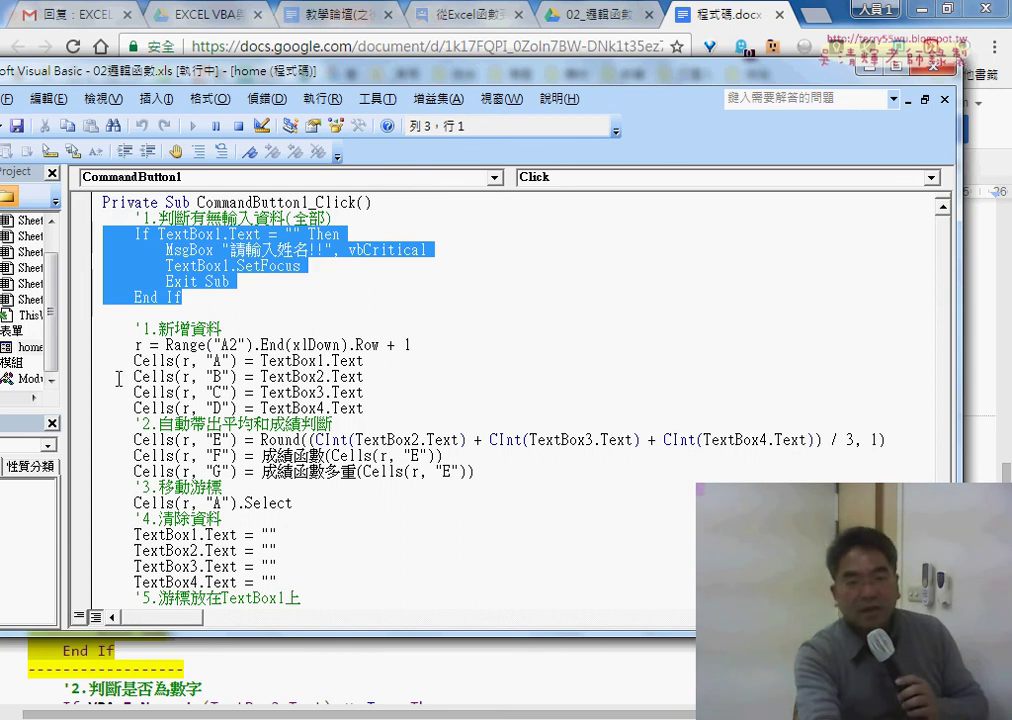
{"action": "left_click", "coordinate": [352, 660]}
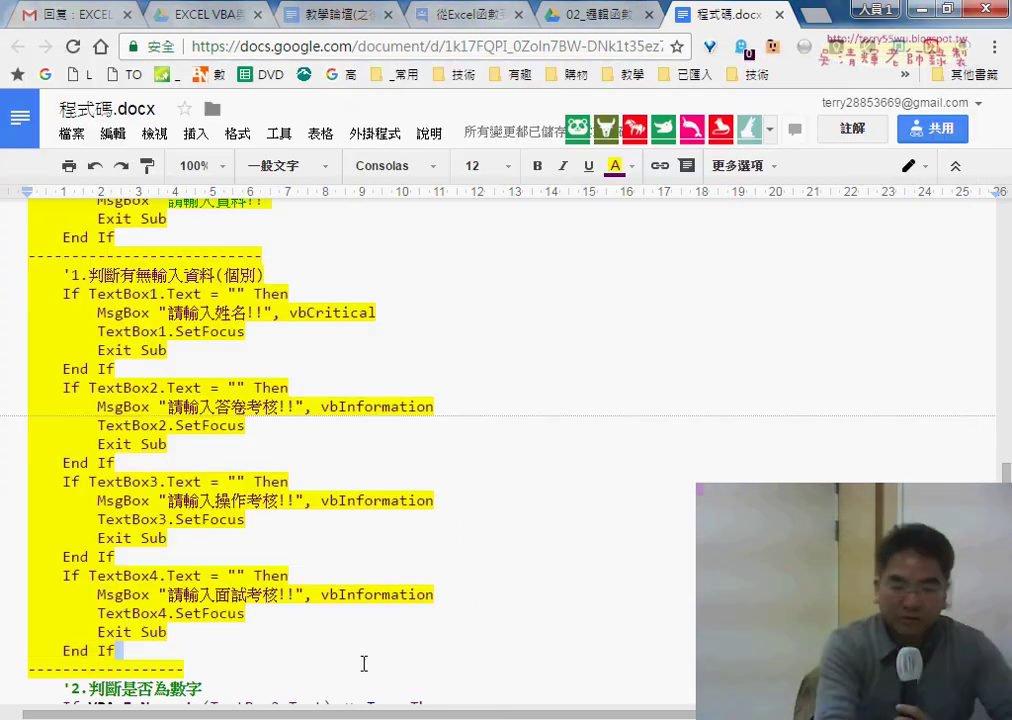